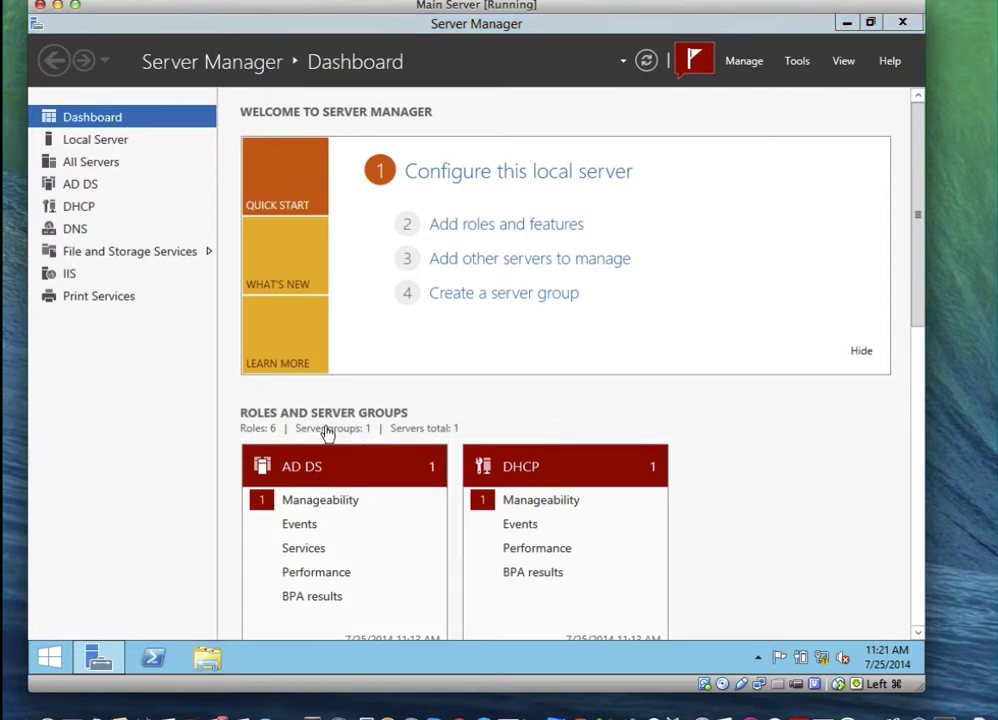
Create a new folder named Branch1-userdata in the root of Local Disk (C:)
key("super+e")
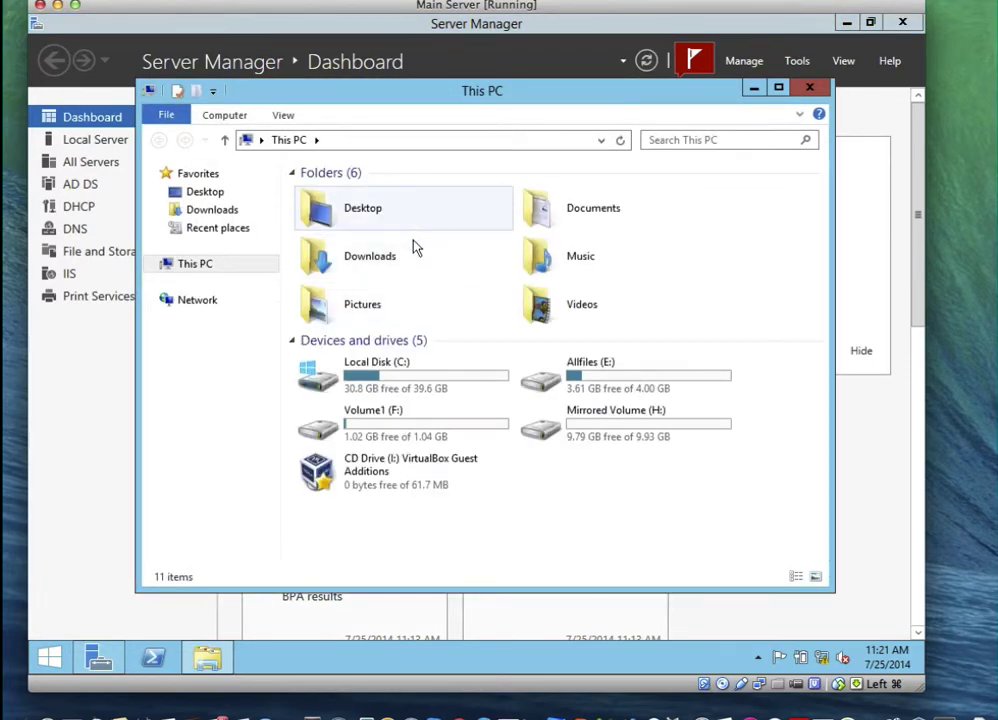
double_click(388, 374)
right_click(406, 369)
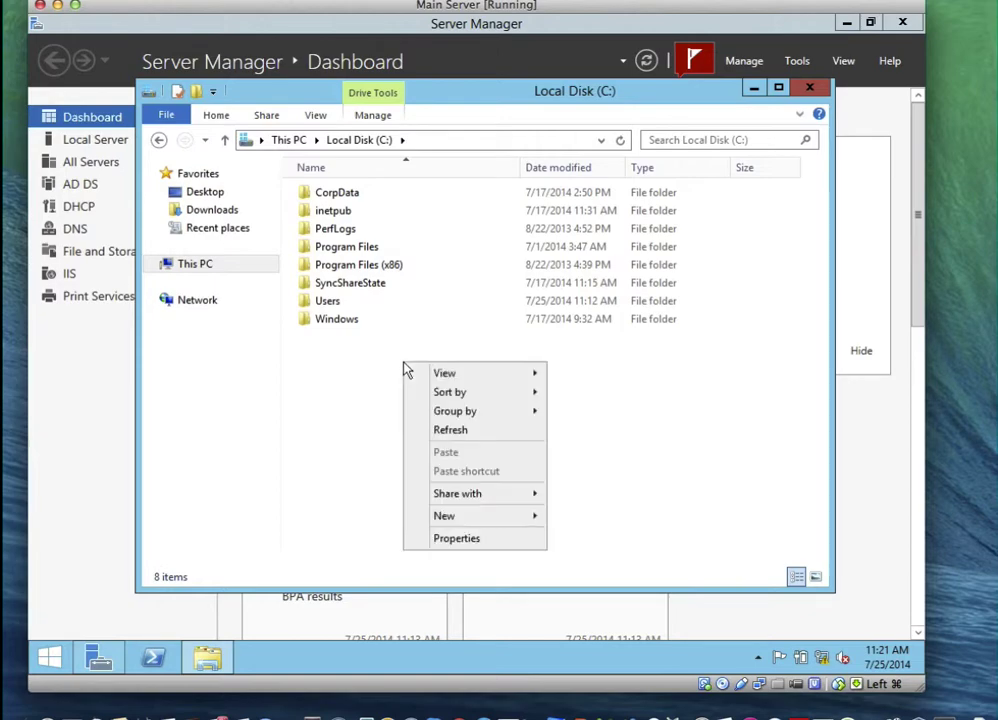
mouse_move(531, 525)
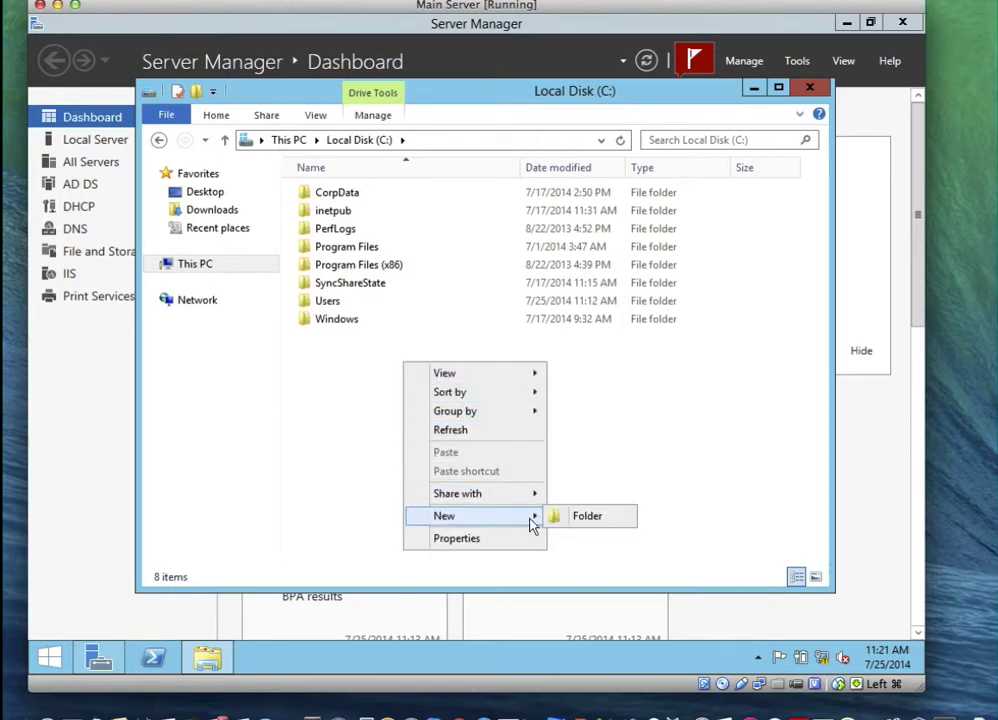
left_click(575, 517)
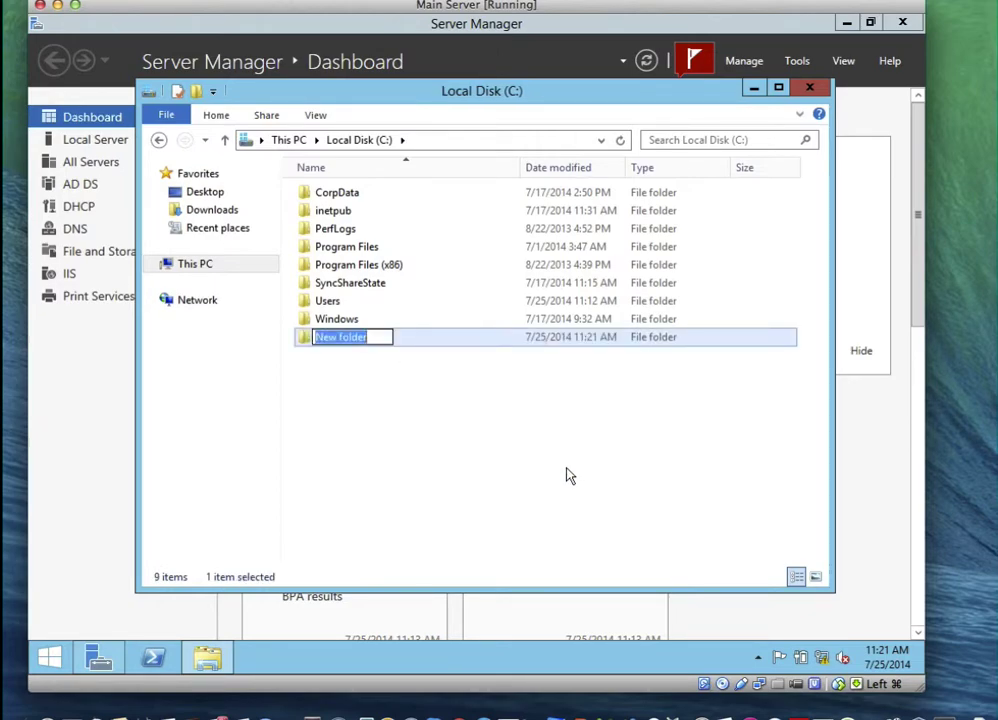
type("Branch")
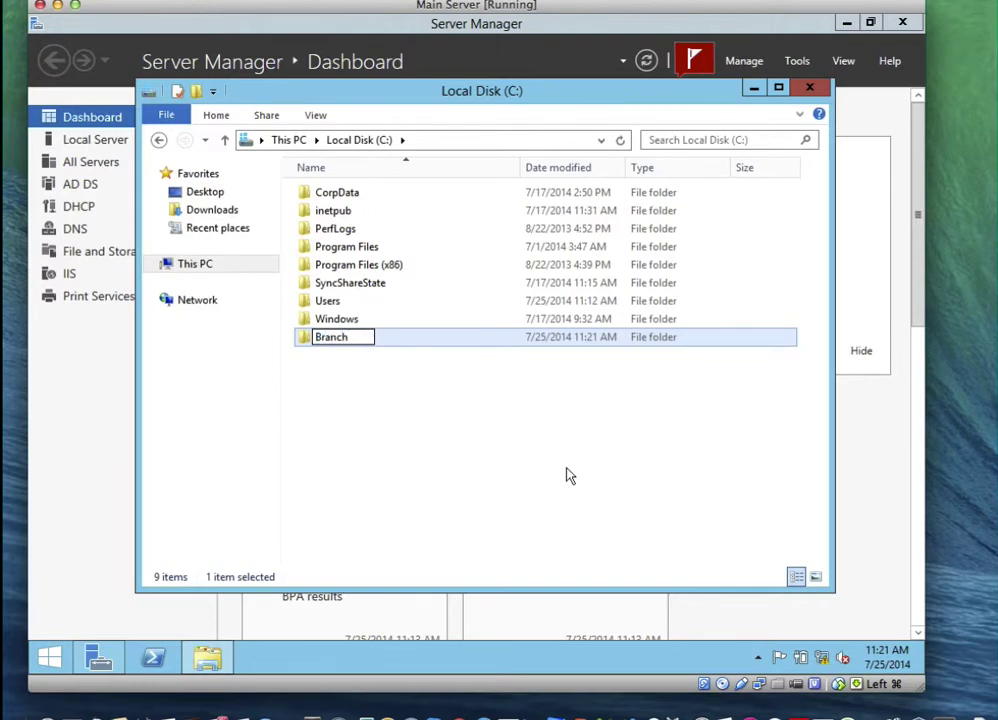
type("1-userdata")
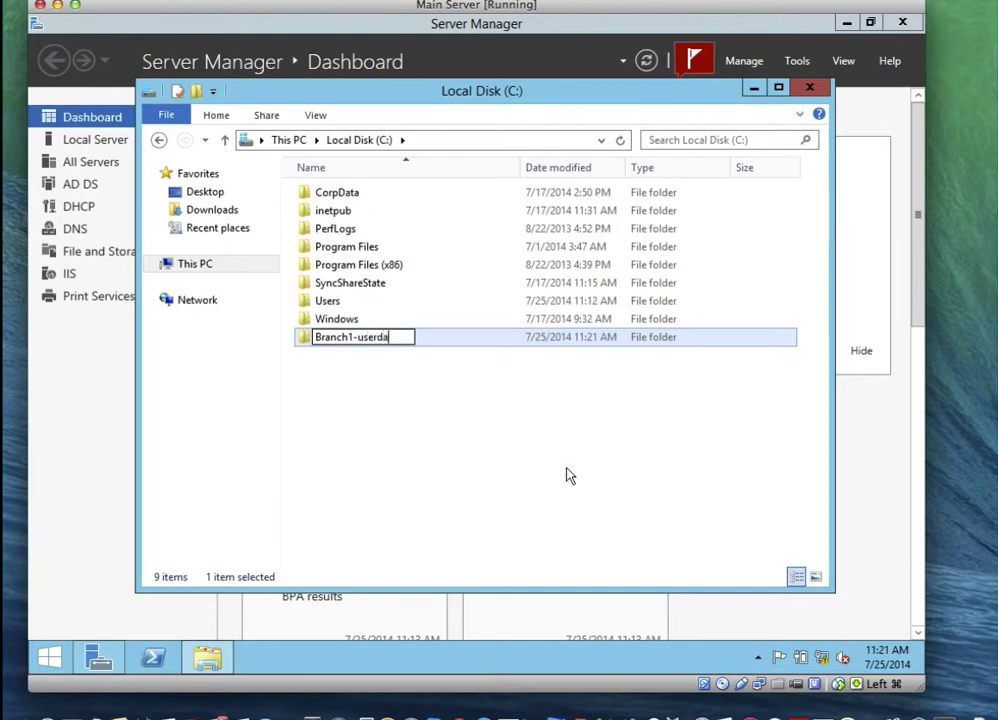
left_click(422, 373)
left_click(390, 344)
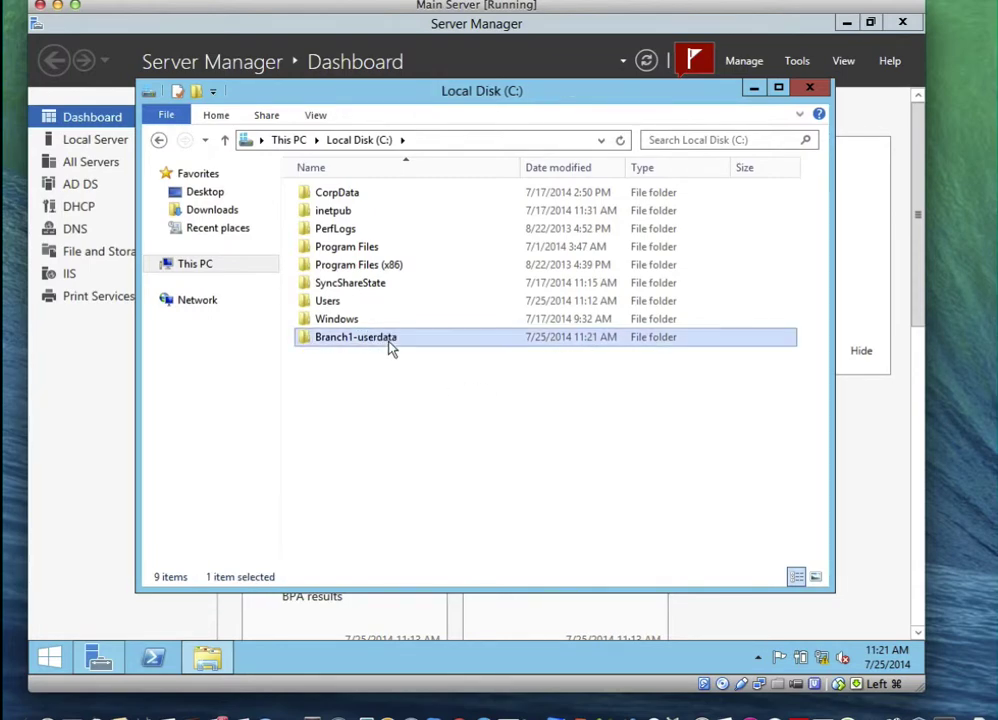
right_click(390, 344)
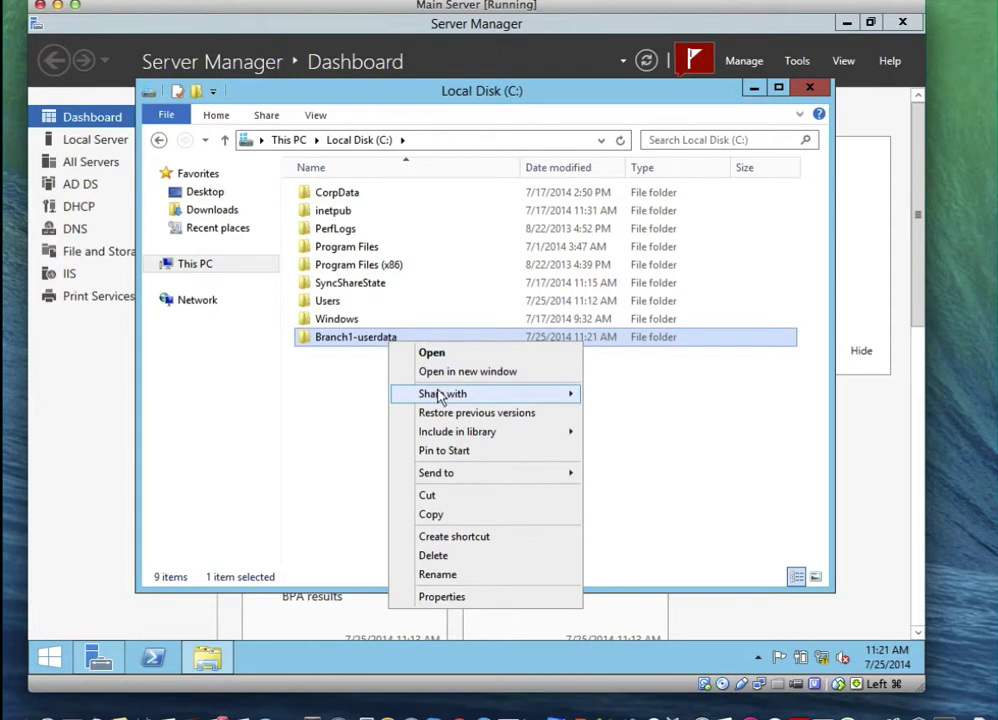
left_click(470, 597)
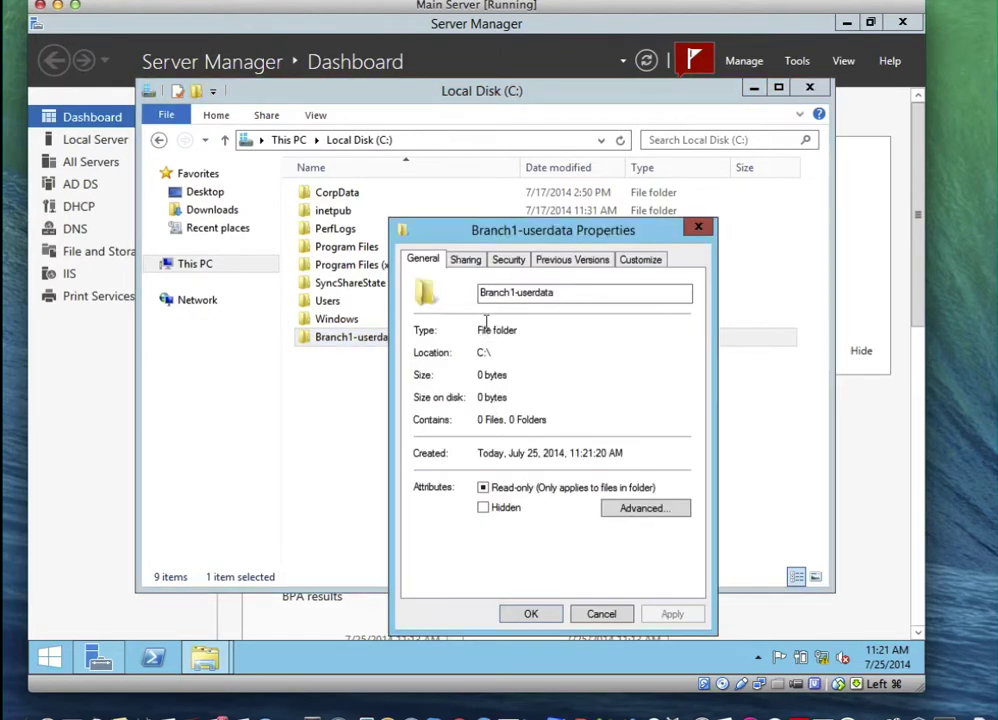
left_click(464, 260)
left_click(434, 462)
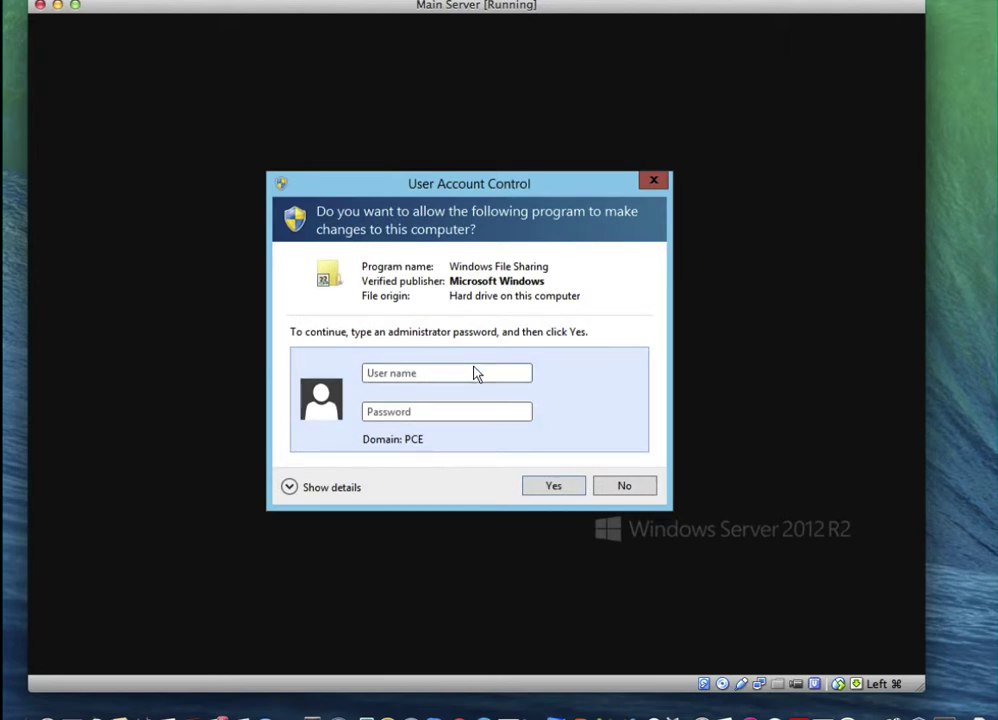
left_click(617, 488)
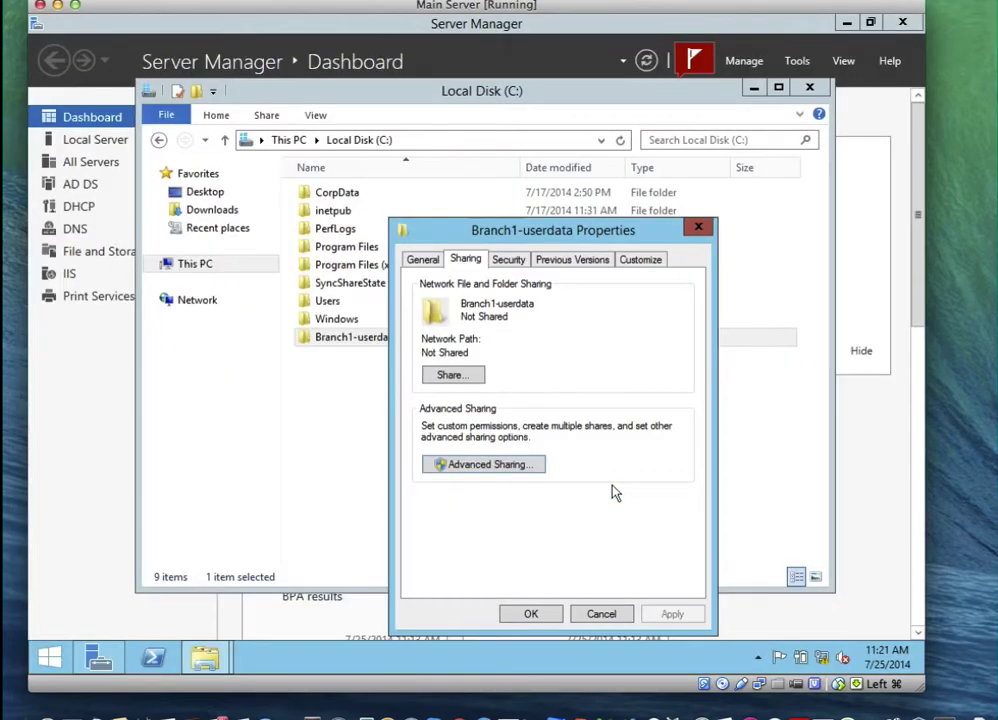
left_click(598, 614)
left_click(860, 2)
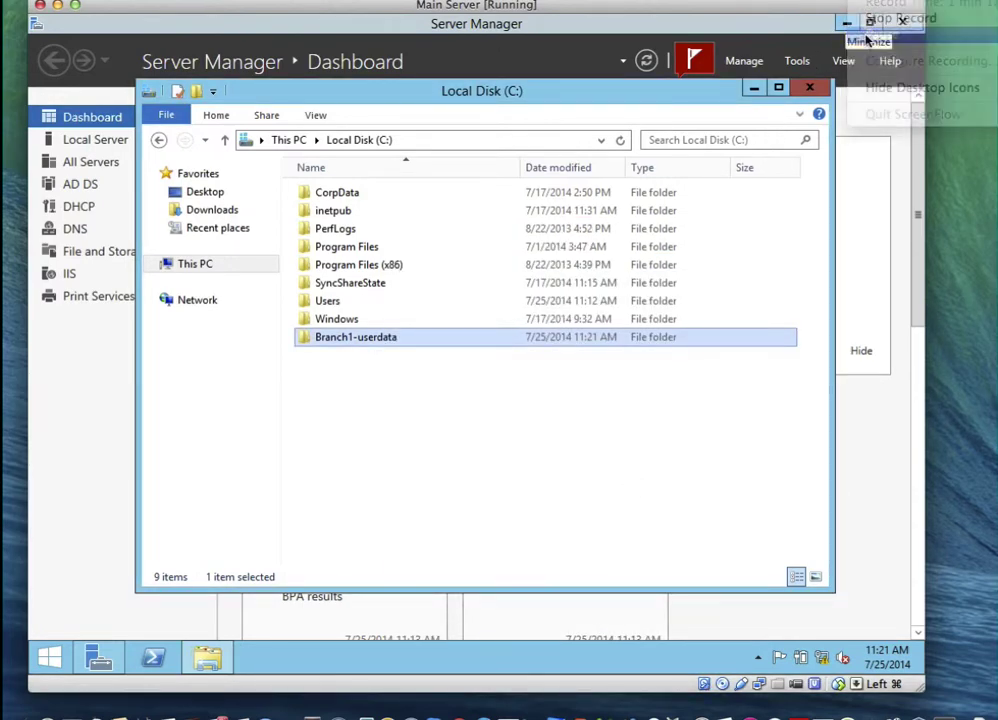
left_click(872, 35)
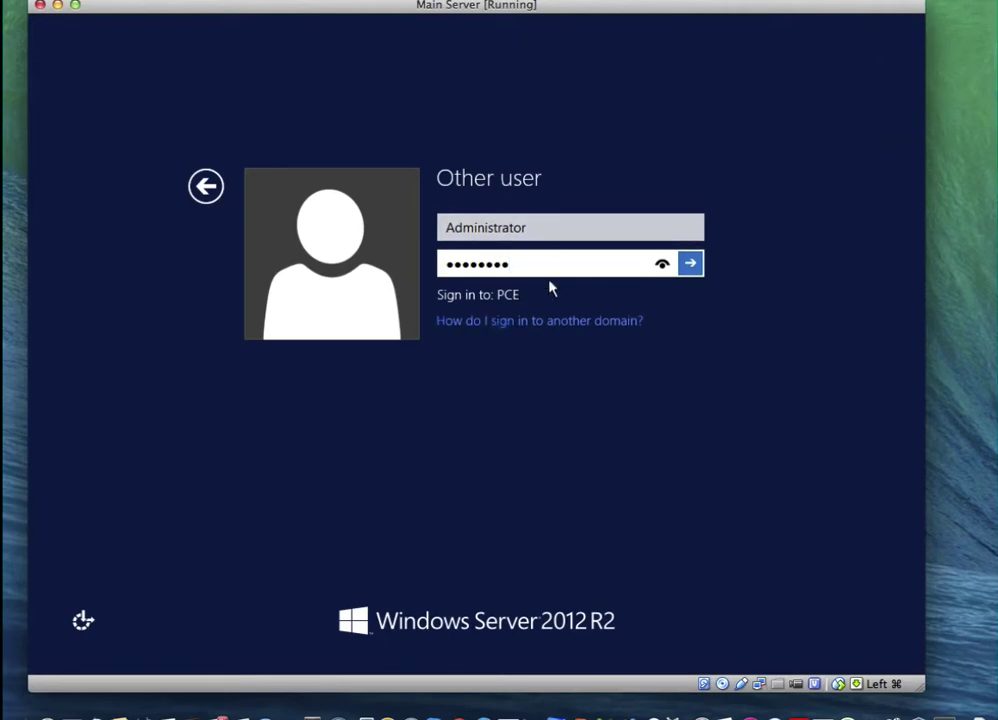
Sign back in as Administrator and return to the Server Manager dashboard
left_click(681, 263)
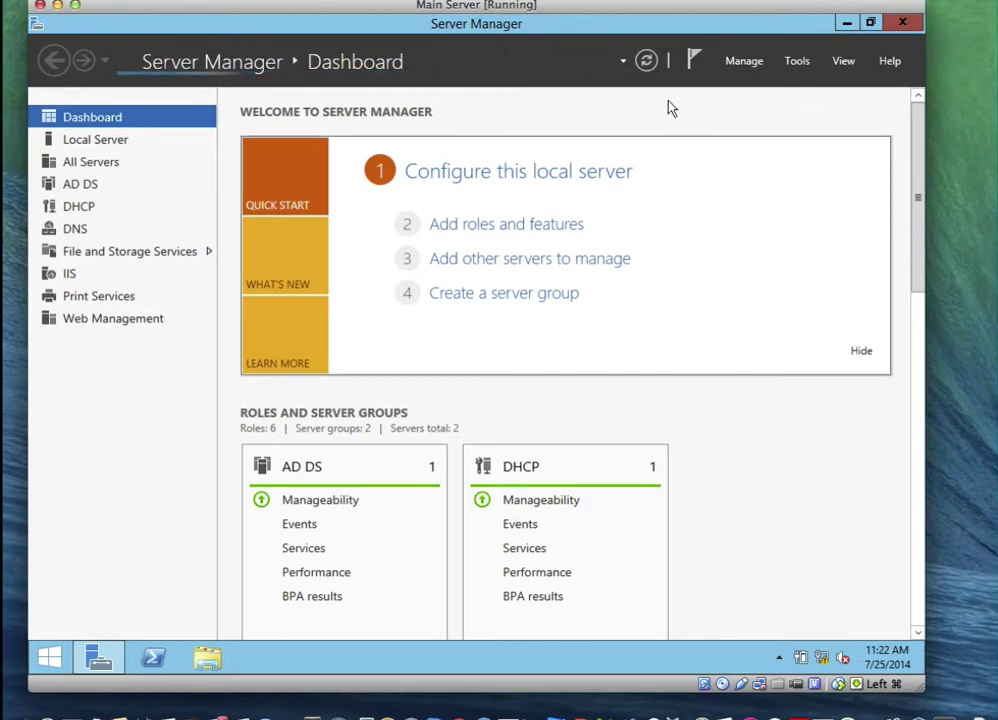
left_click(880, 33)
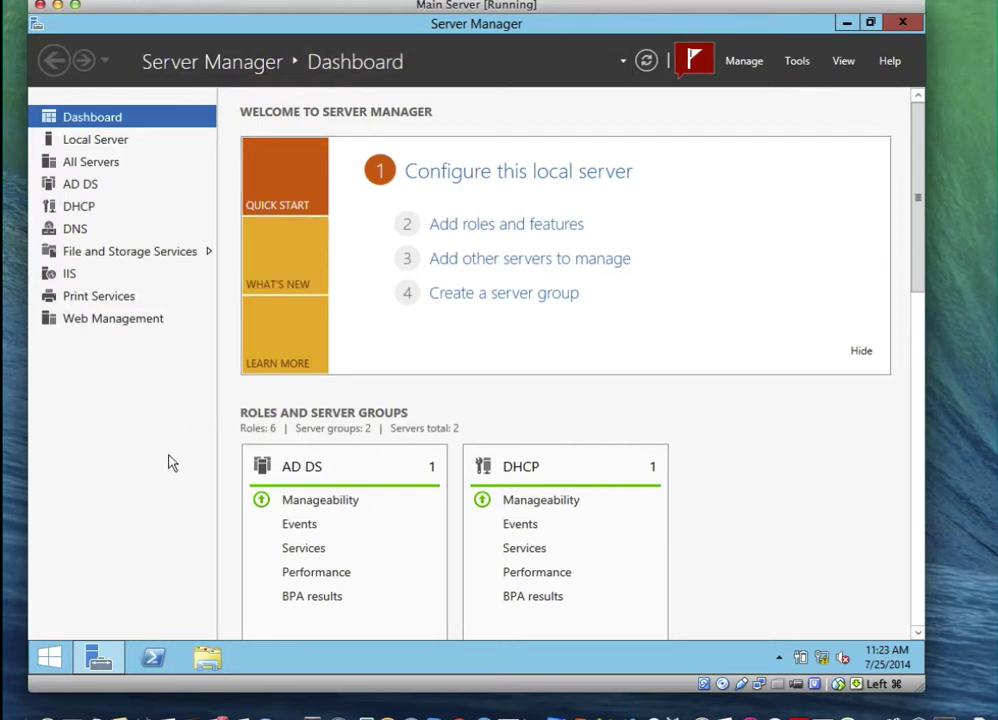
Open the properties of the Branch1-userdata folder on Local Disk (C:)
left_click(207, 657)
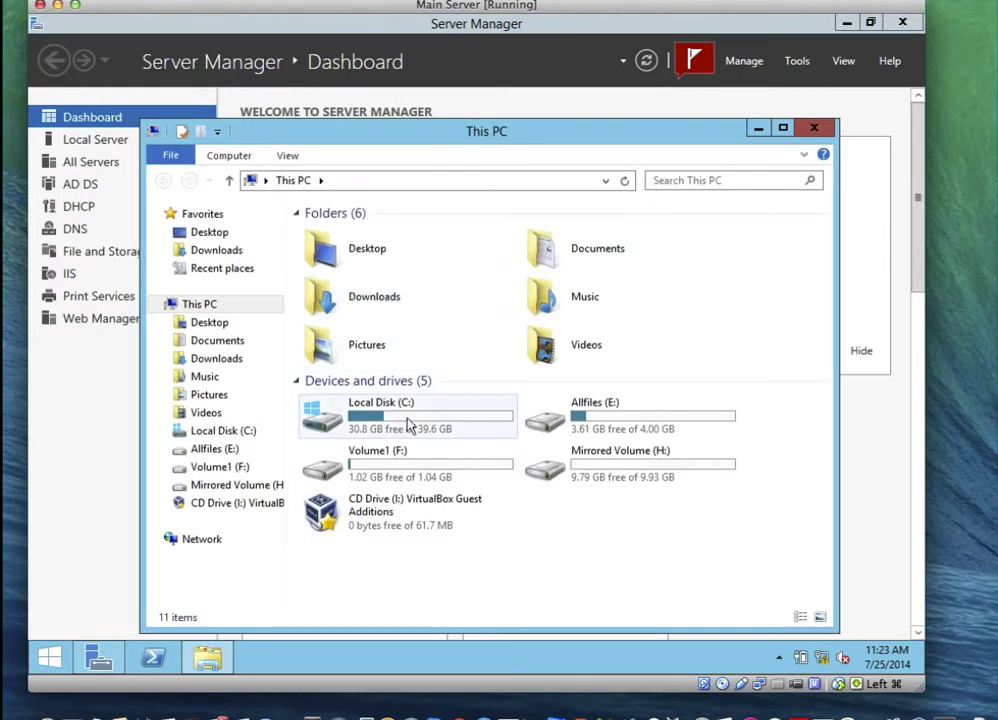
double_click(408, 426)
right_click(407, 429)
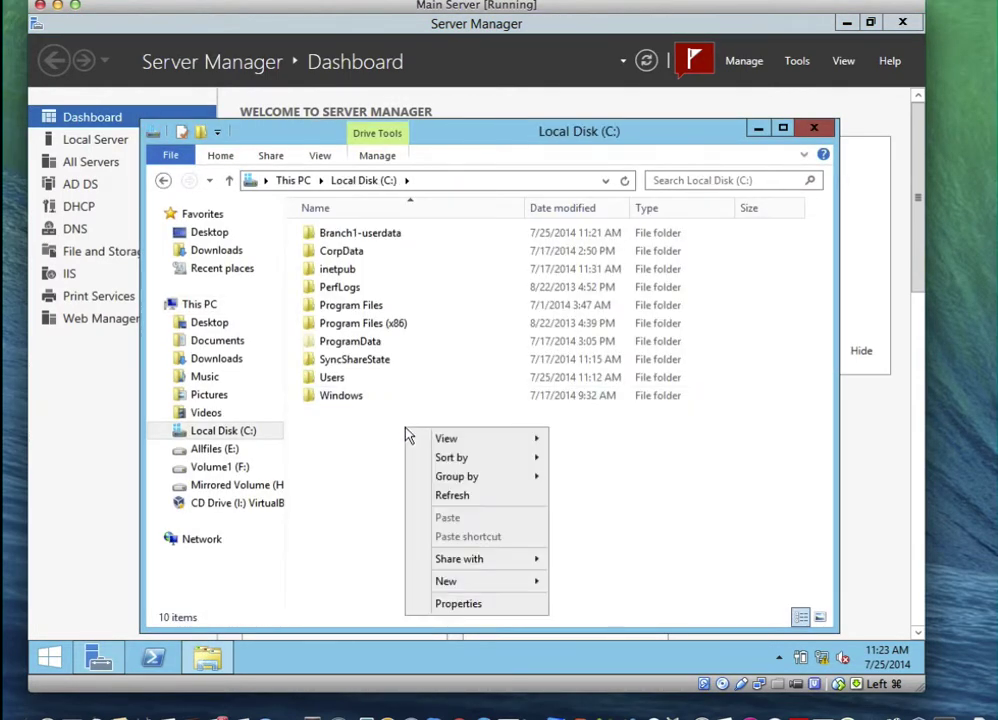
left_click(356, 446)
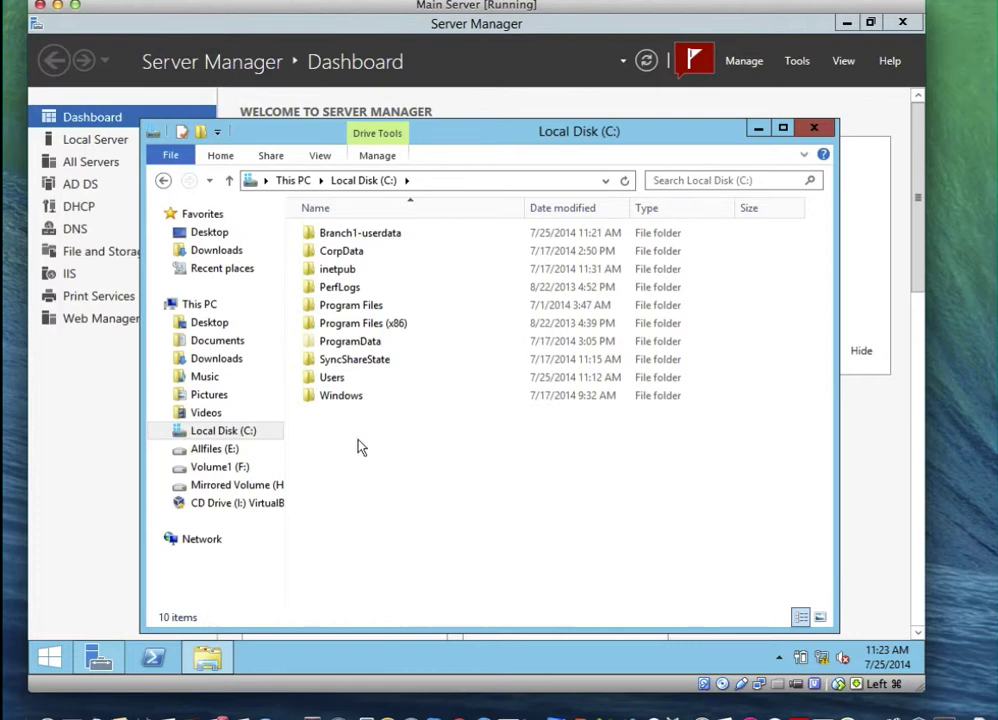
left_click(378, 238)
right_click(379, 240)
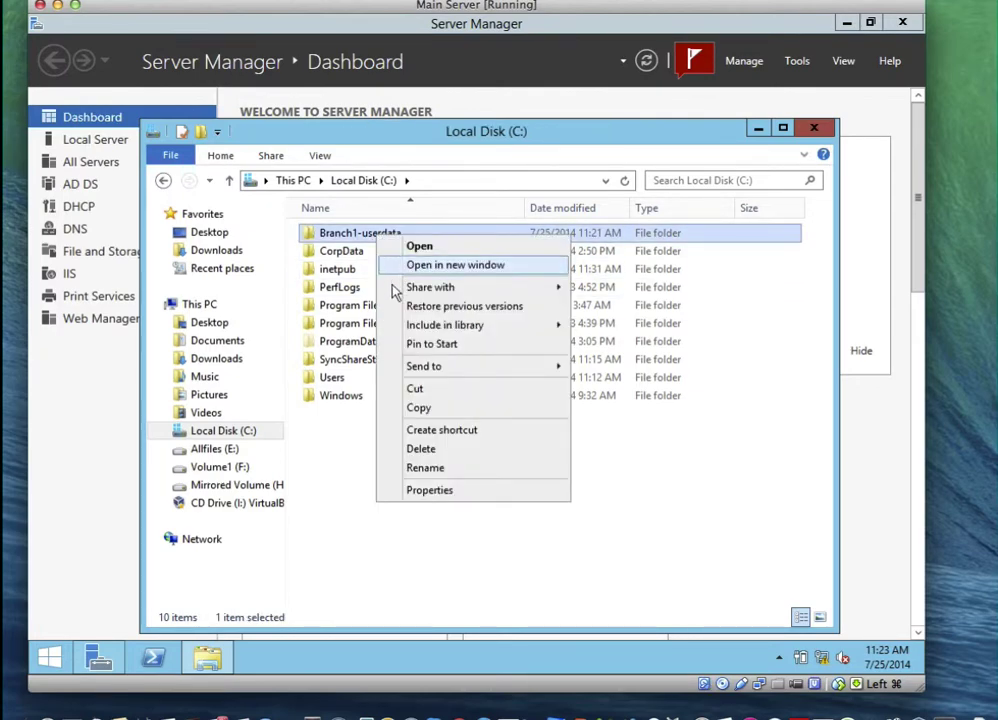
left_click(430, 497)
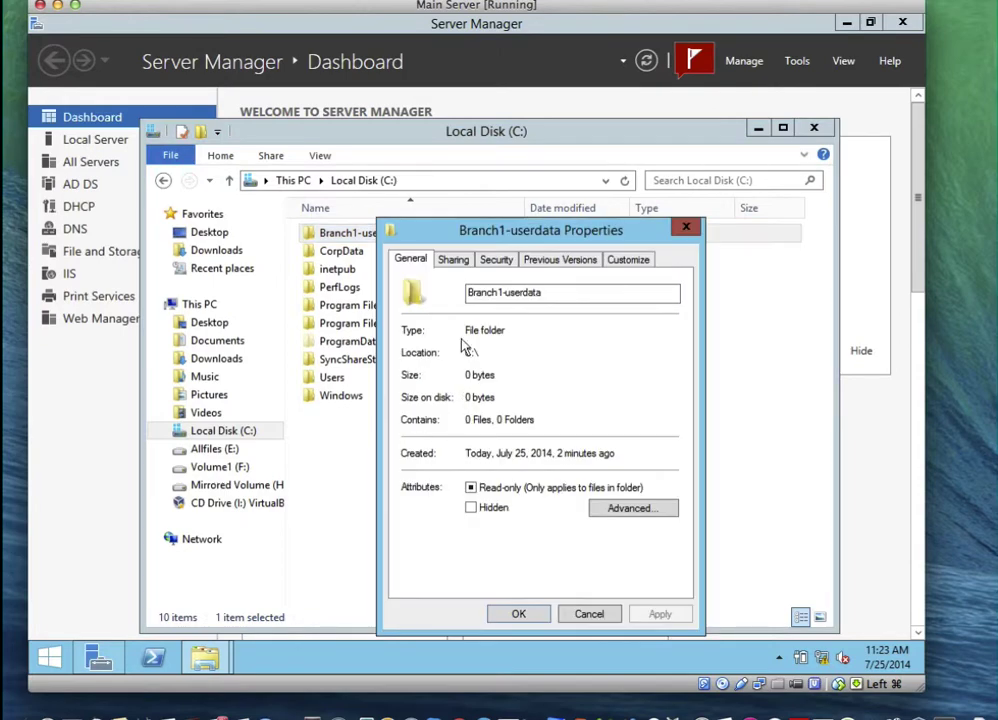
Share Branch1-userdata under its own name with Everyone allowed Full Control, then close the windows
left_click(458, 260)
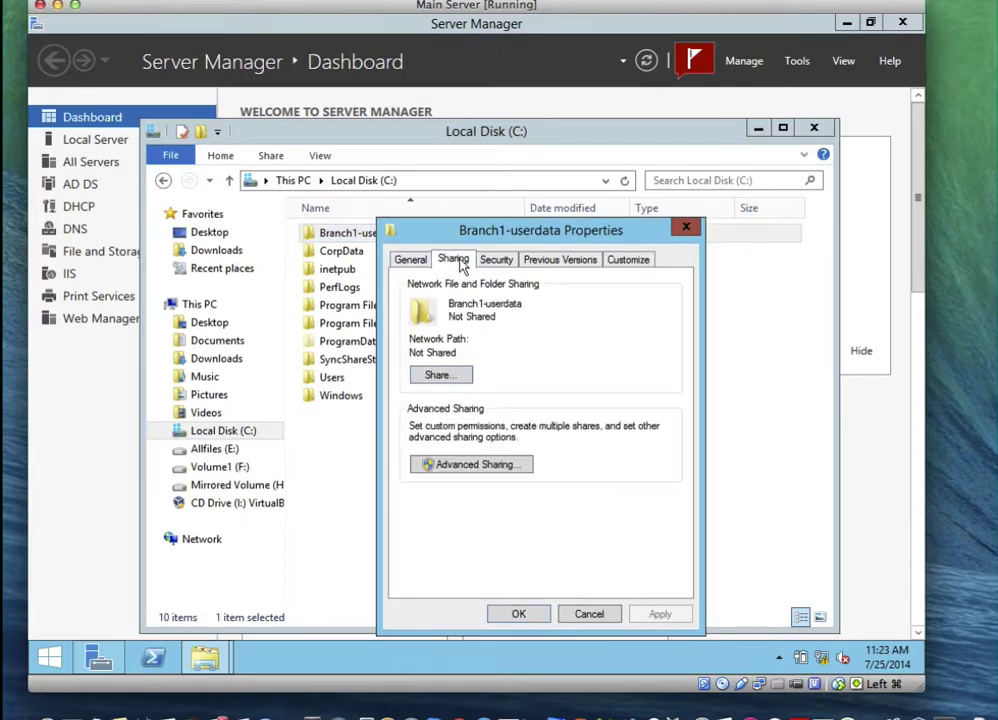
left_click(463, 466)
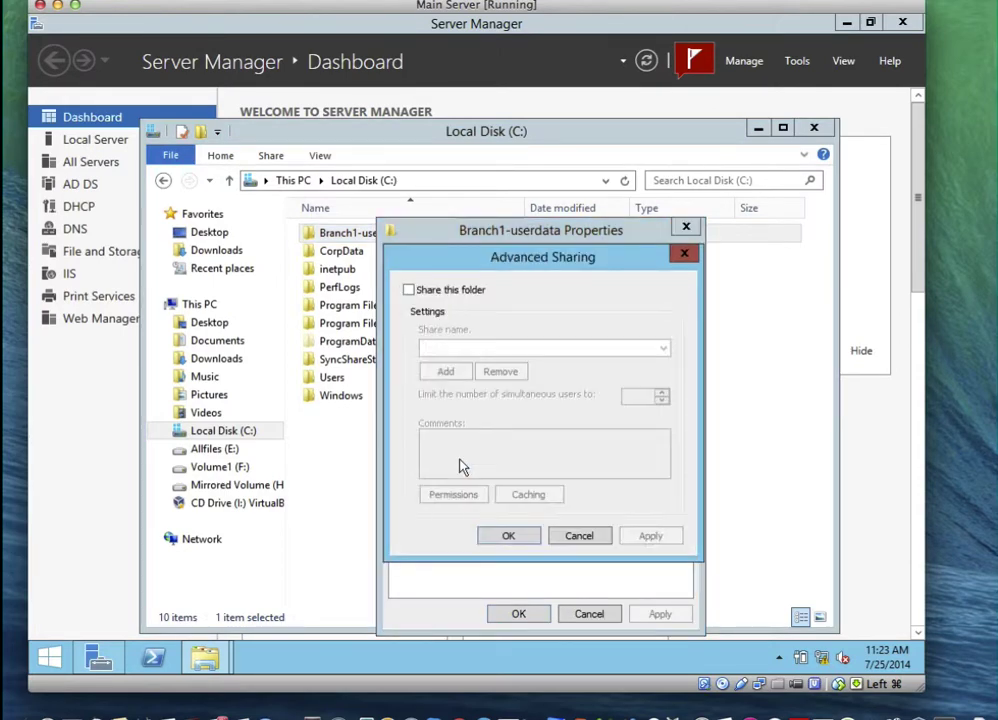
left_click(409, 290)
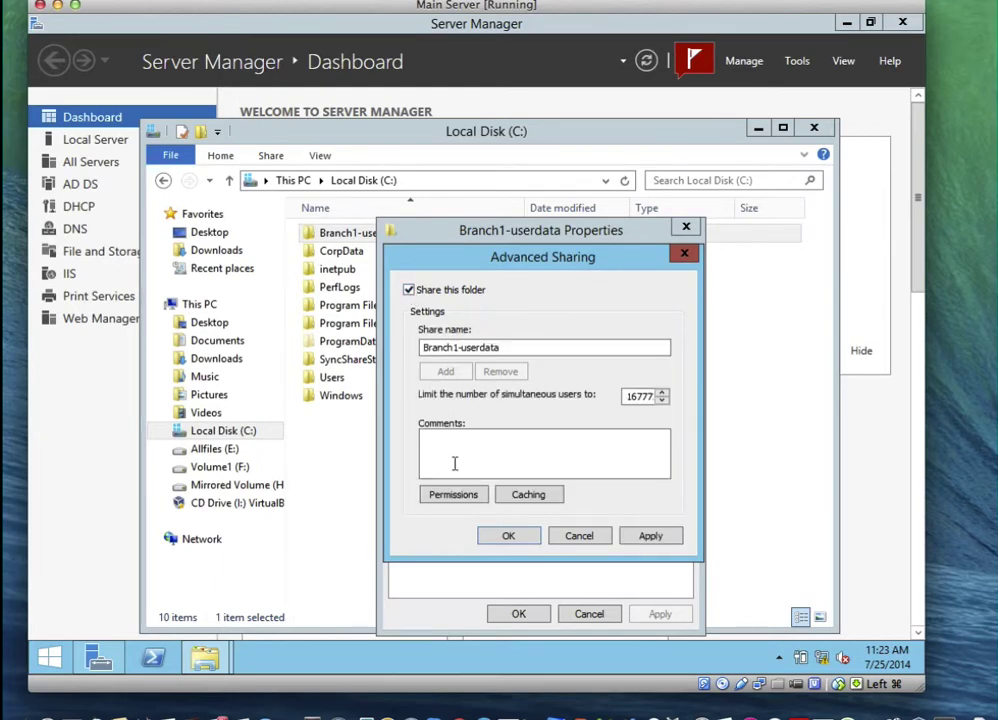
left_click(453, 495)
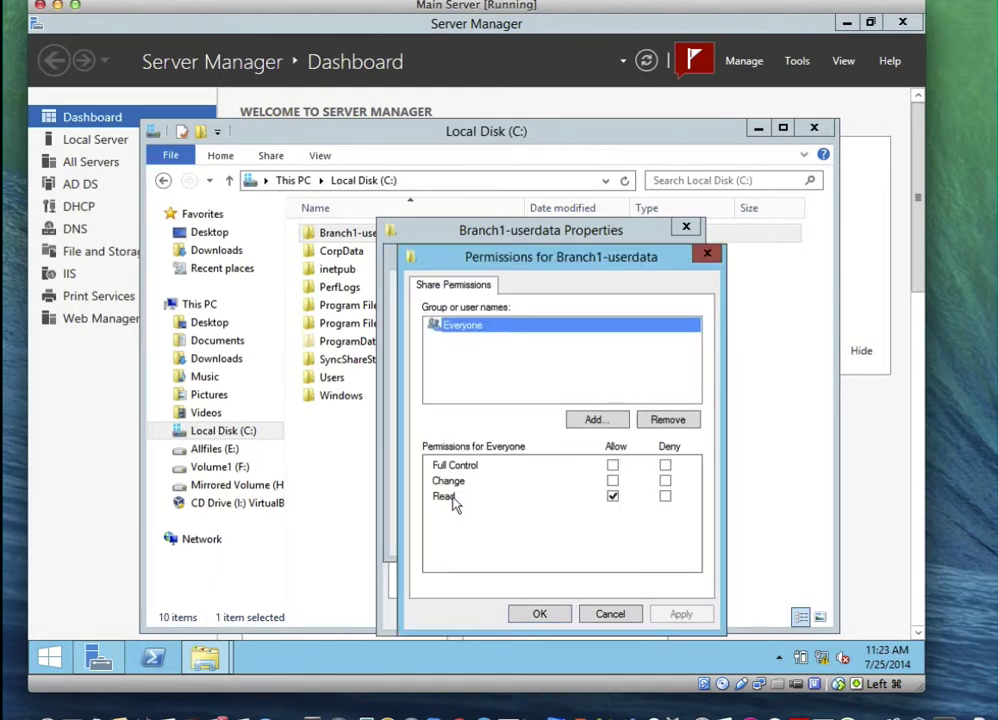
left_click(613, 466)
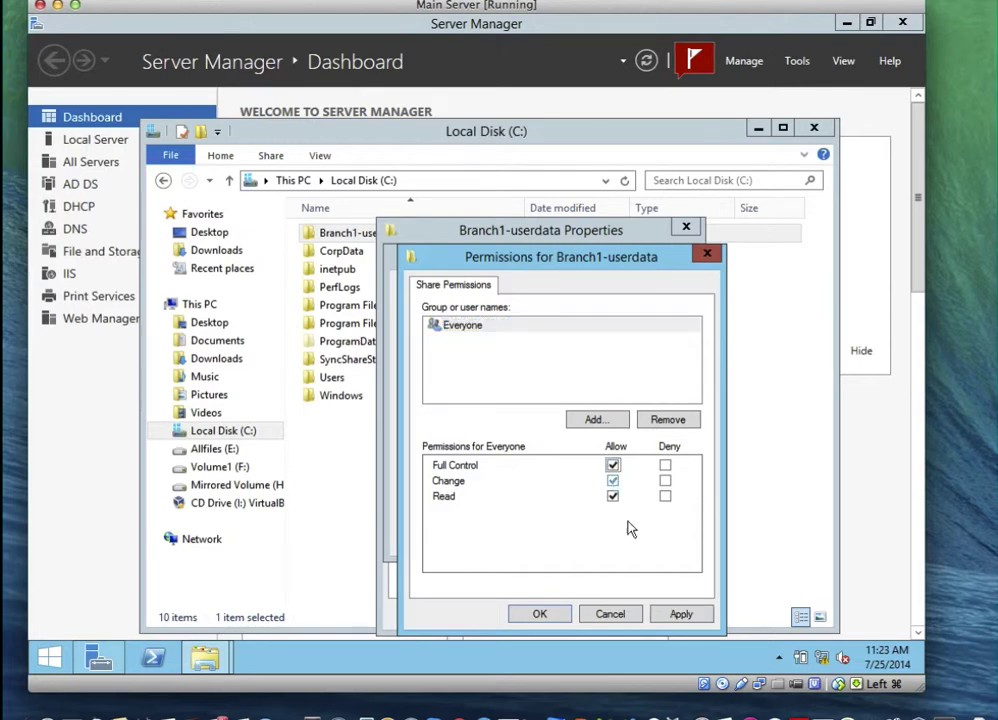
left_click(681, 615)
left_click(556, 615)
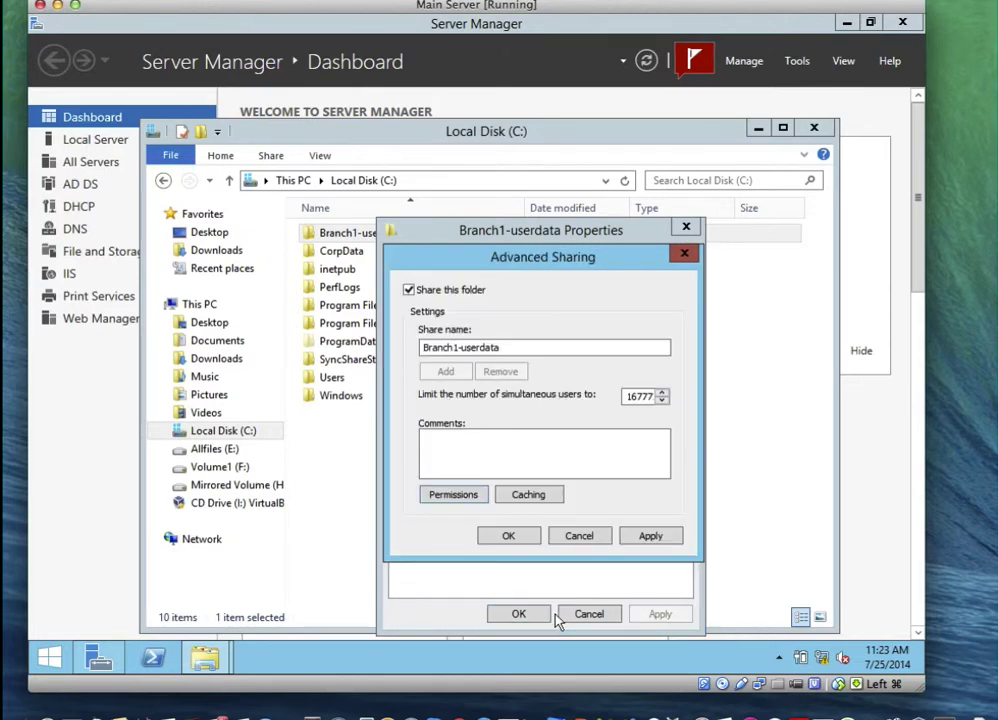
left_click(528, 538)
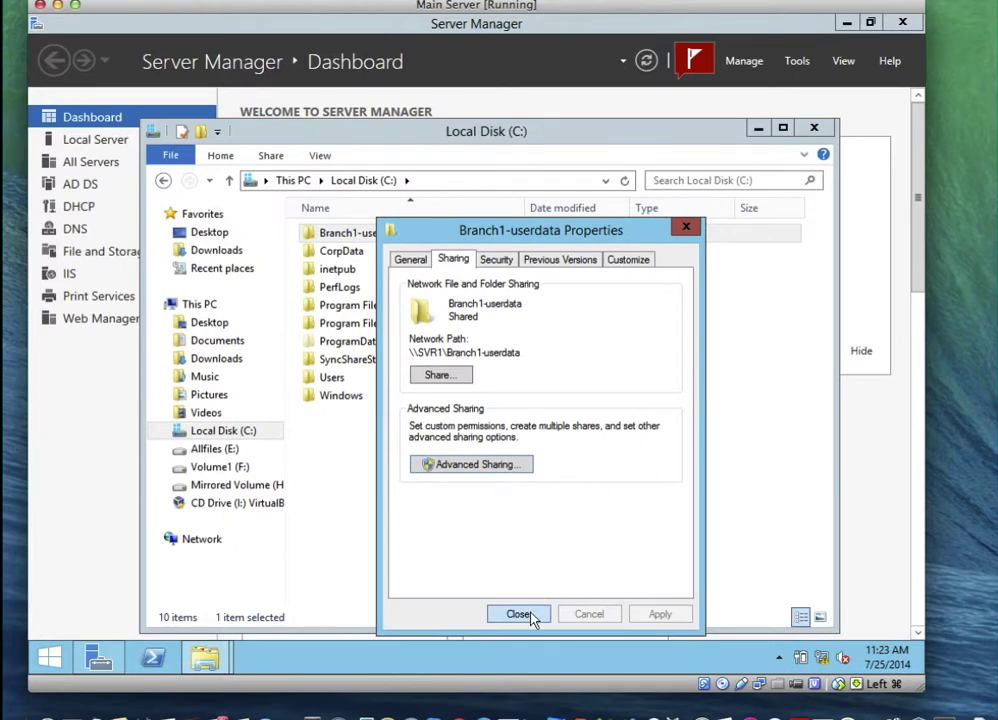
left_click(520, 614)
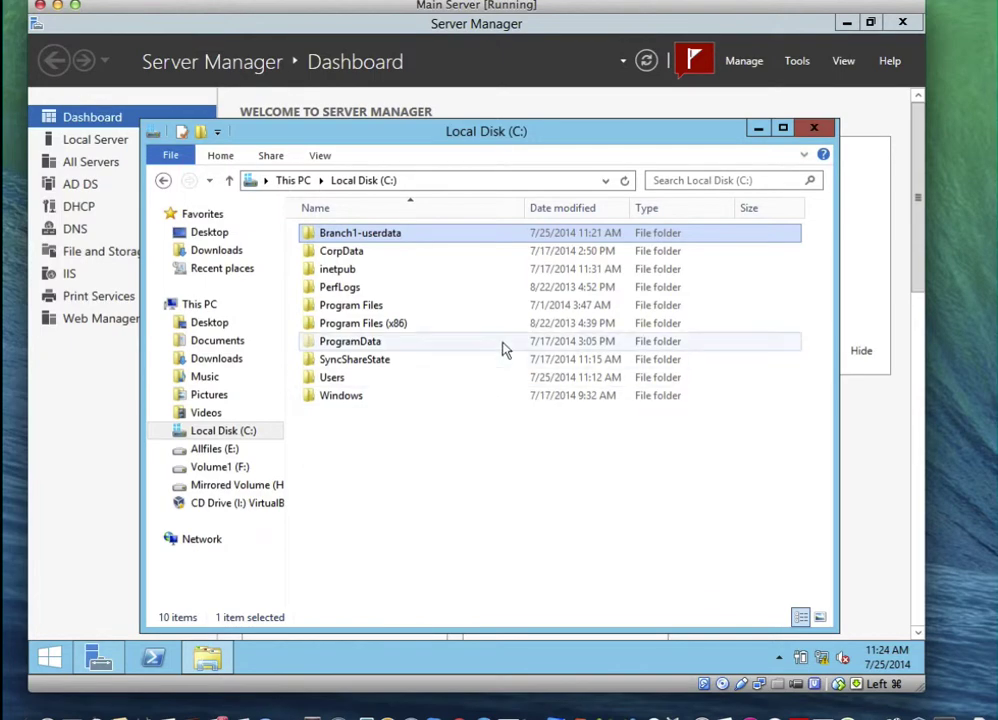
left_click(814, 128)
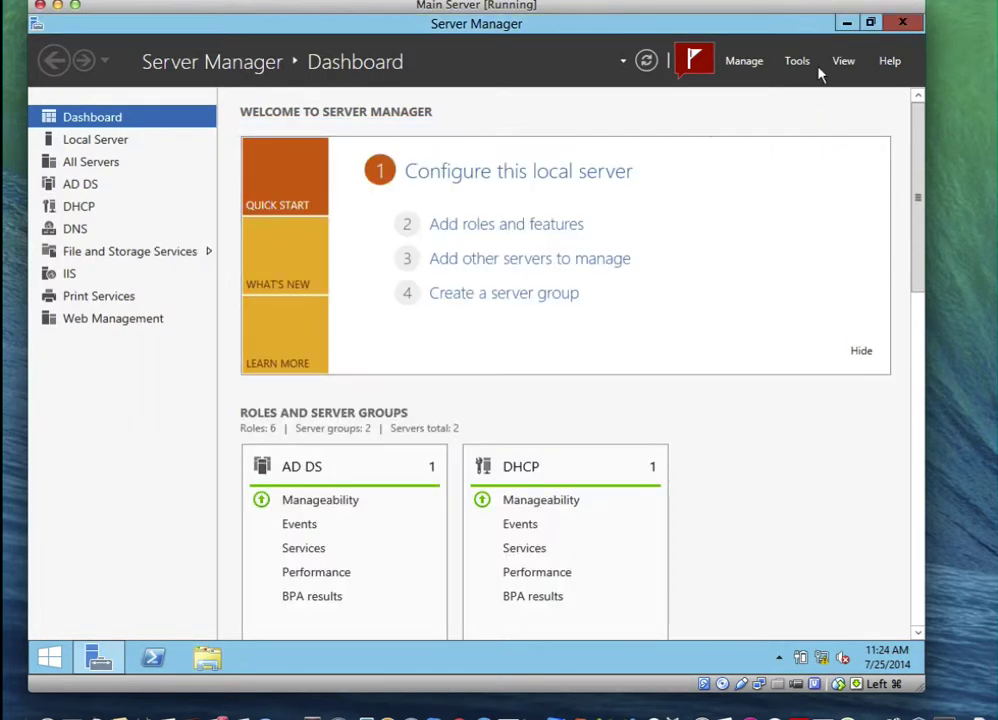
Launch Active Directory Users and Computers and start a new user in Branch Office 1
left_click(797, 61)
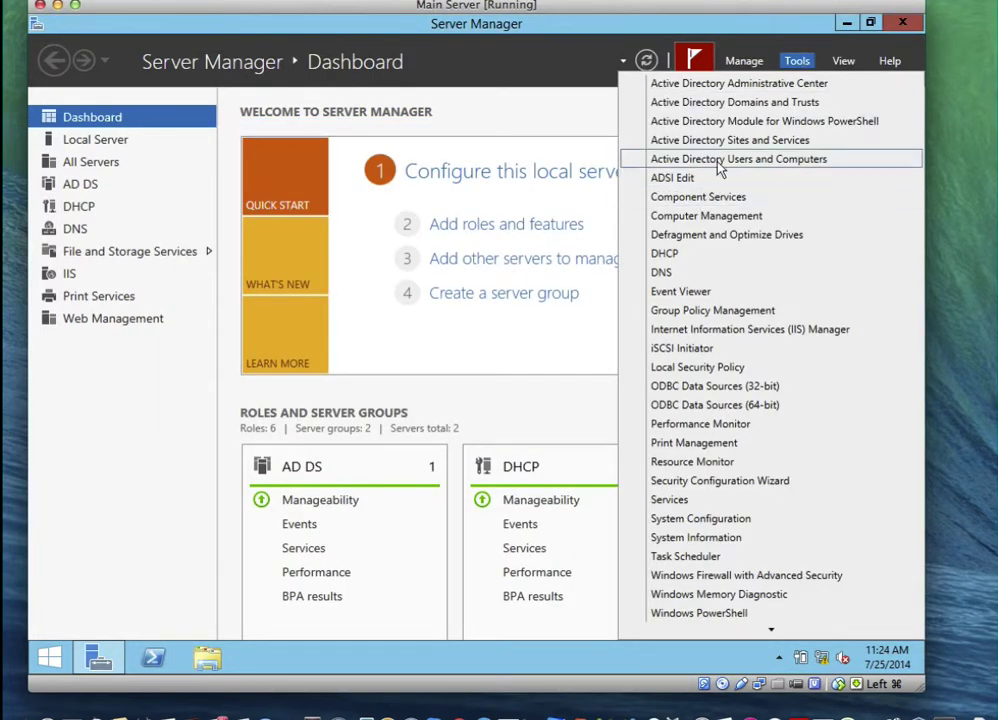
left_click(718, 160)
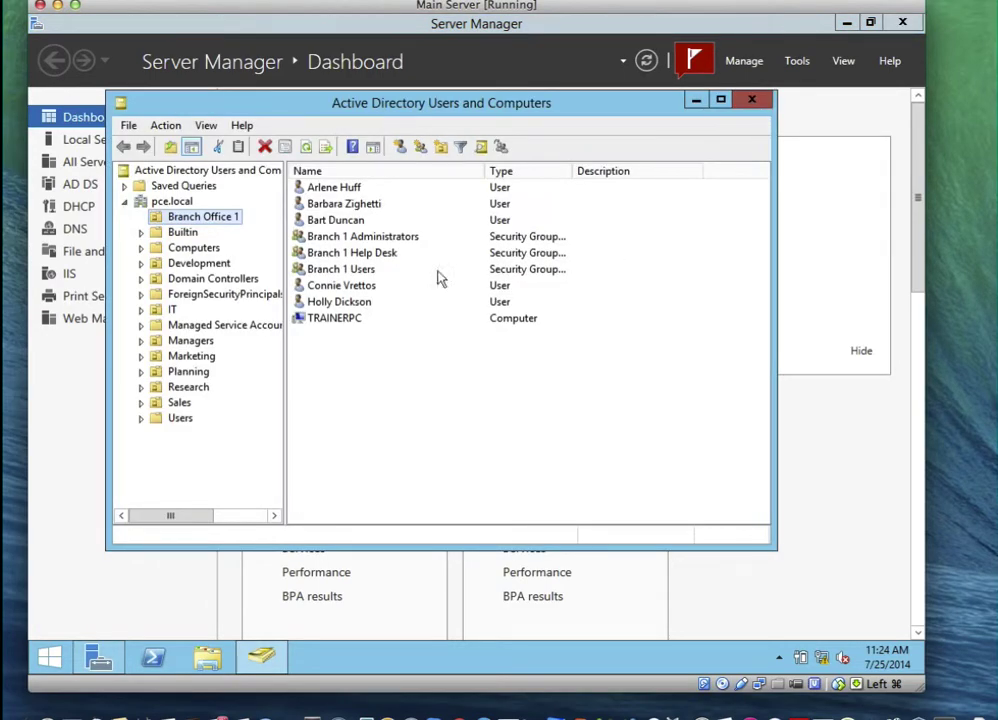
left_click(181, 231)
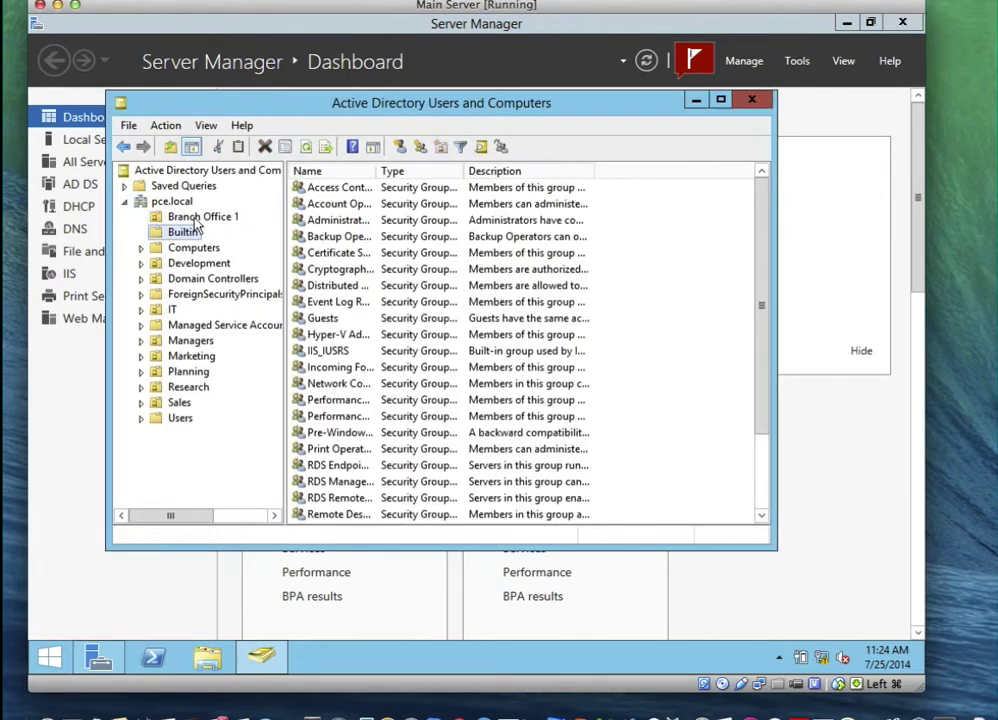
left_click(197, 218)
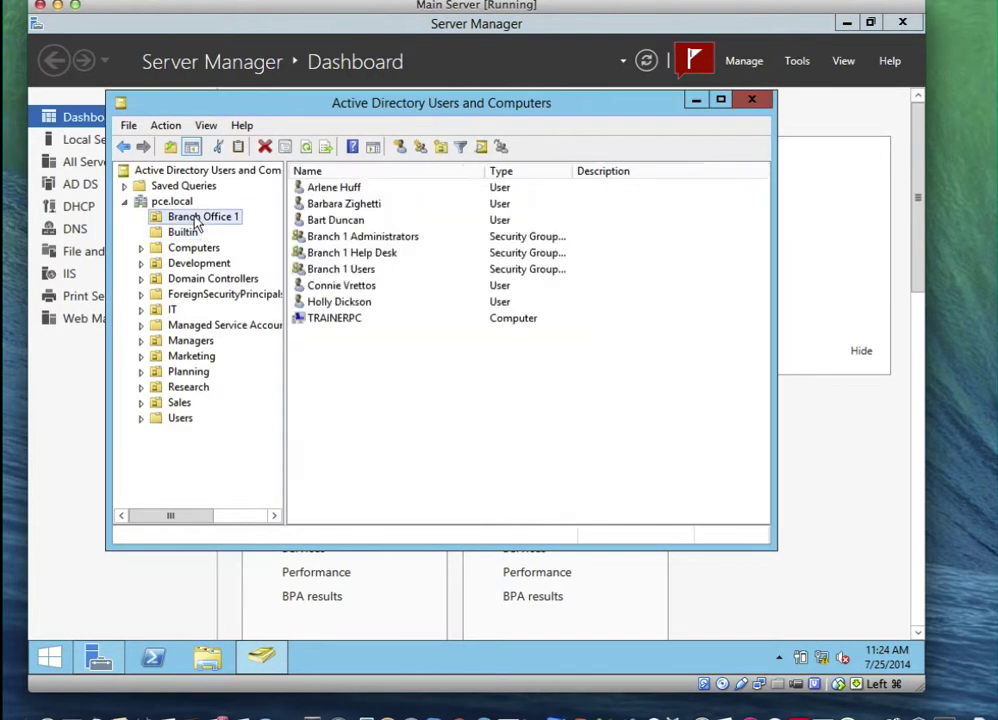
left_click(405, 364)
right_click(405, 364)
mouse_move(550, 430)
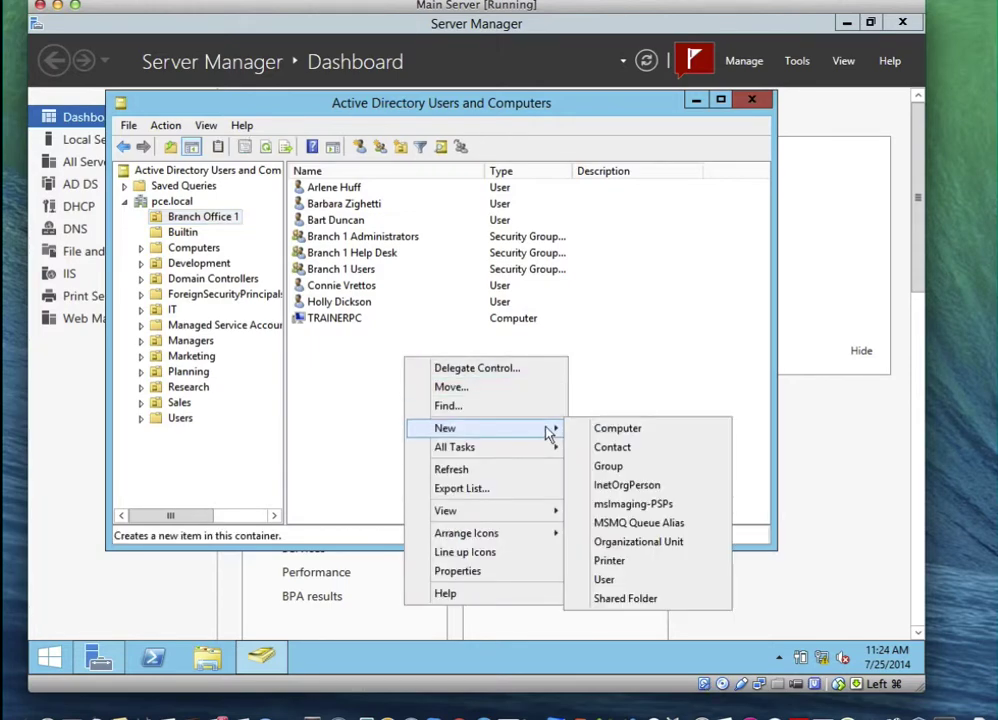
left_click(612, 580)
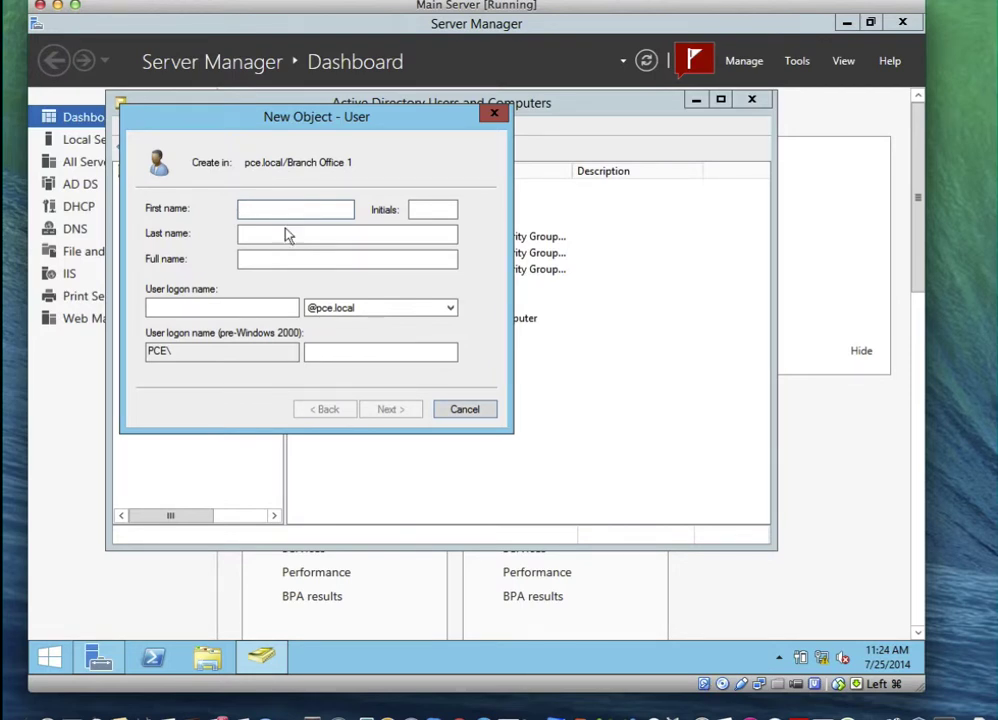
Name the user _Branch_template, set its password, mark the account disabled, and finish
left_click(280, 261)
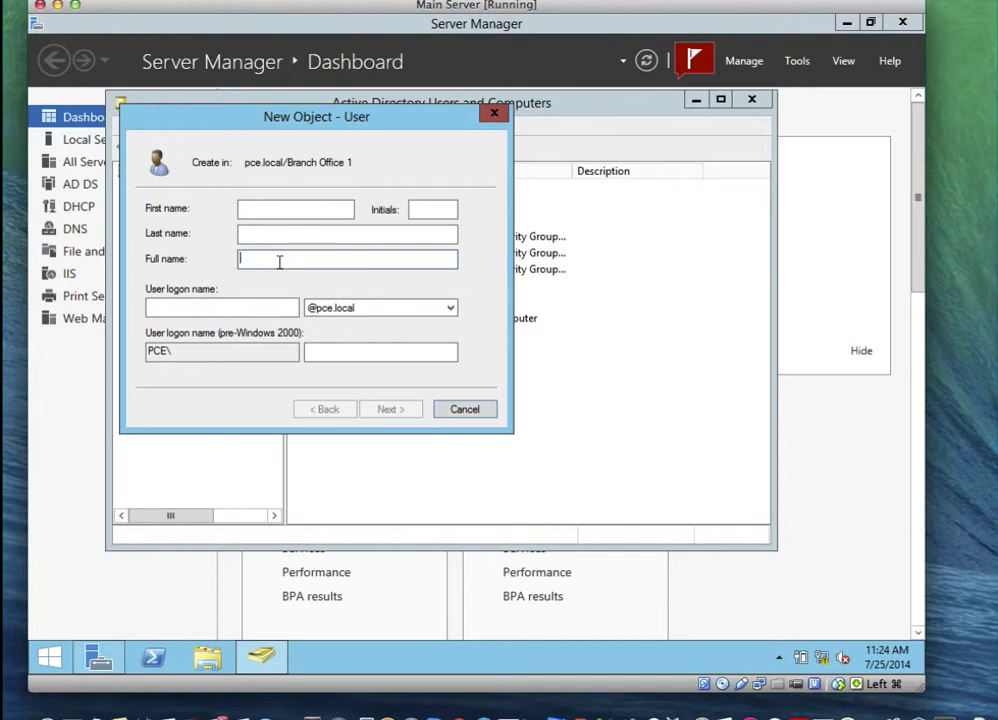
type("_Bra")
type("nch")
type("_1")
type("em")
type("plate")
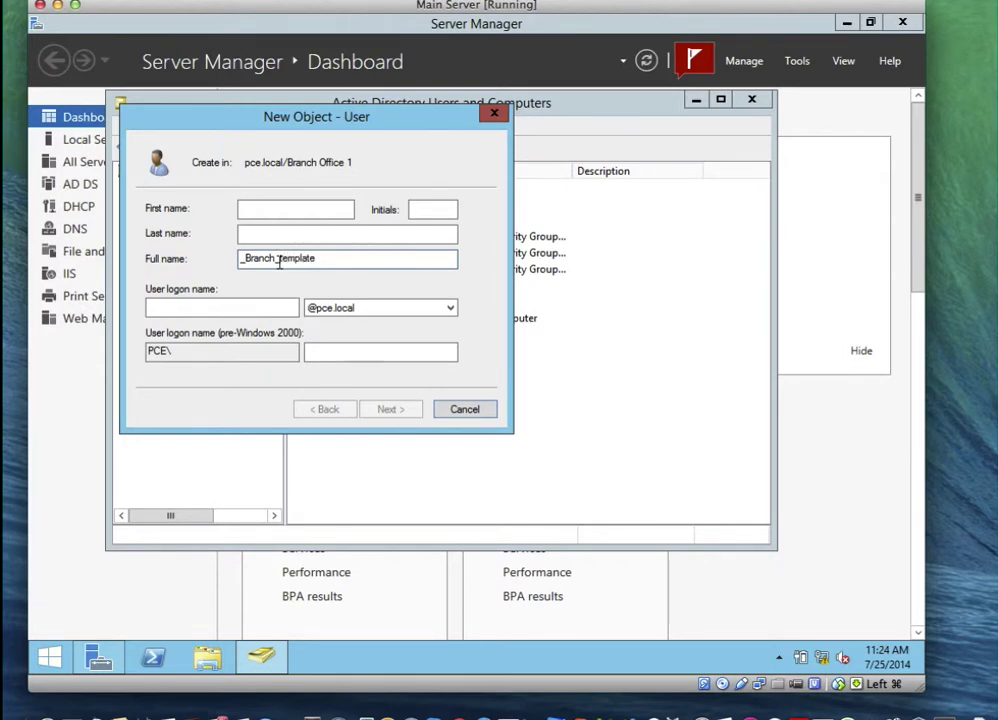
left_click(242, 307)
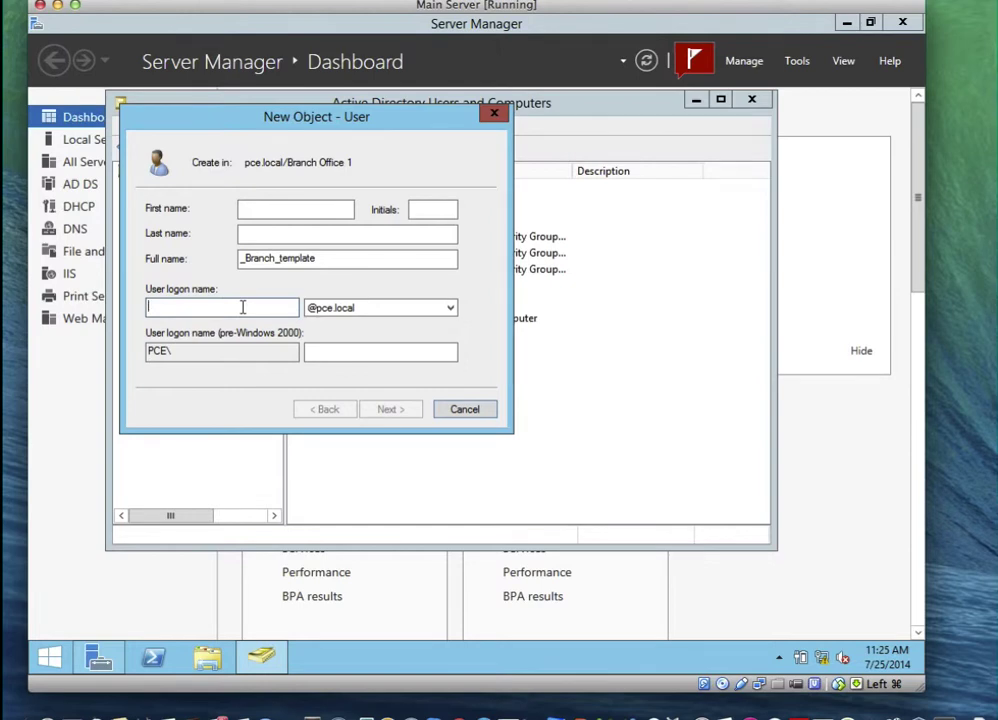
type("_Branch")
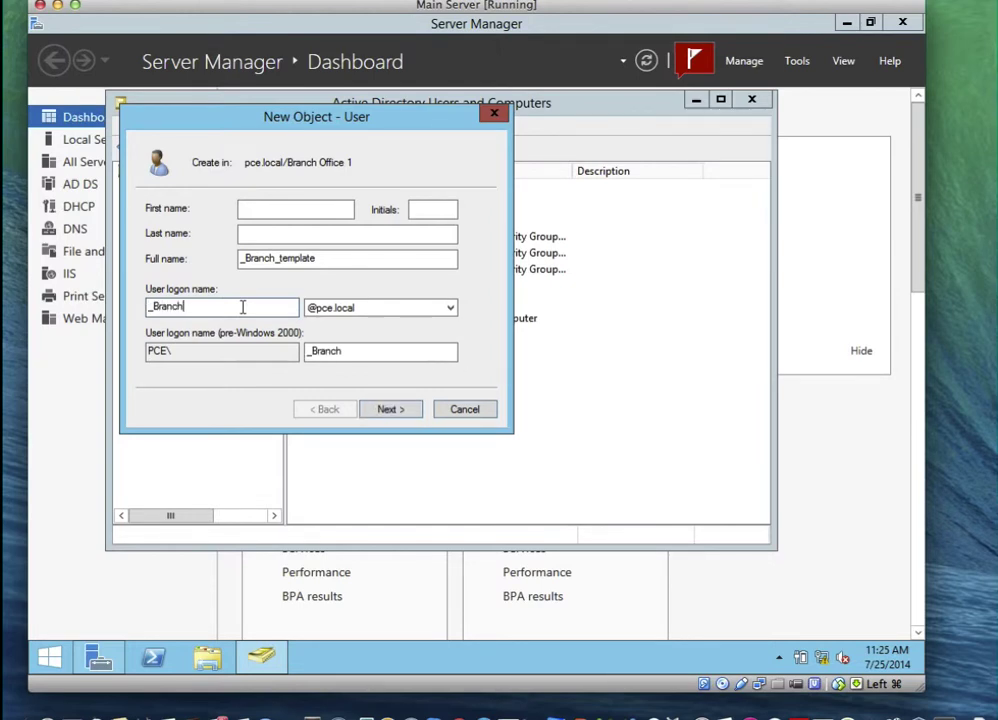
type("_templat")
type("e")
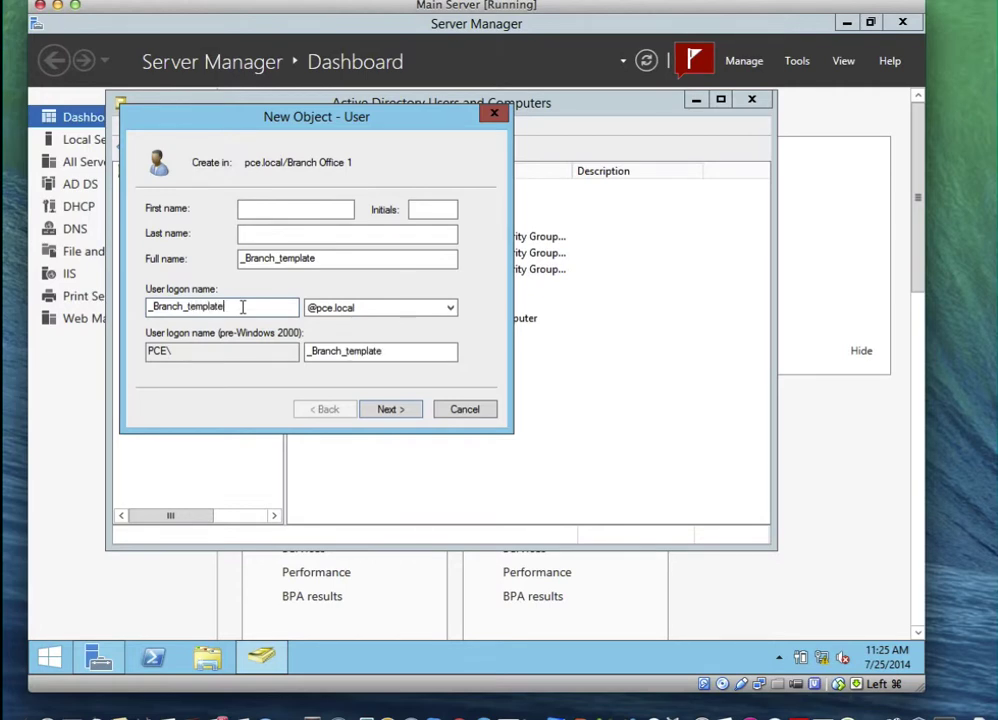
left_click(397, 408)
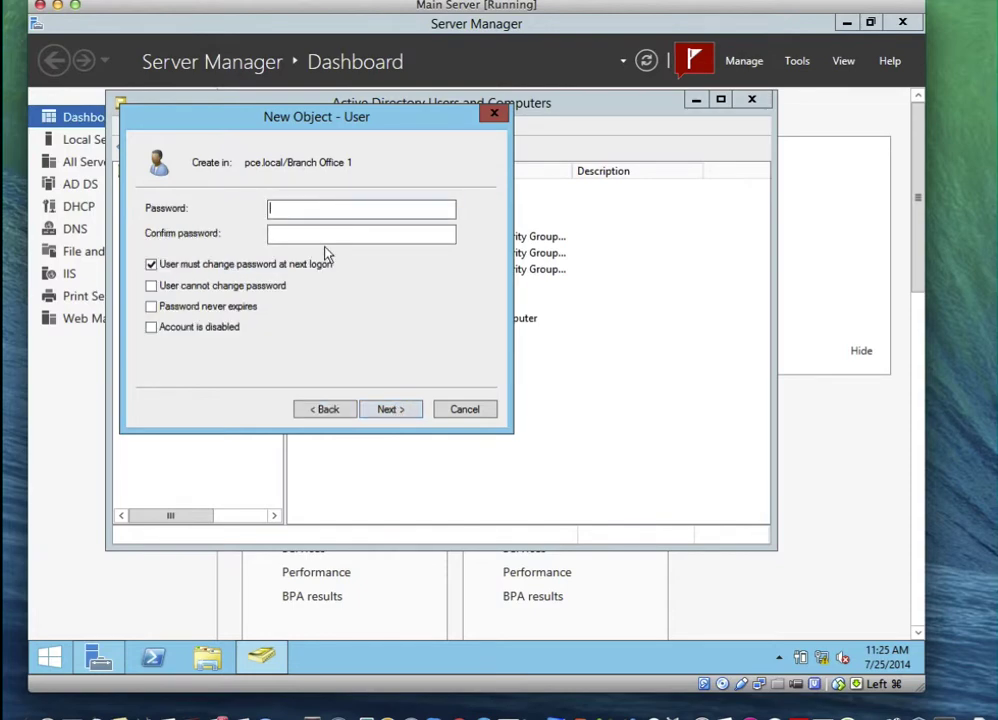
type("••••••••")
key("Tab")
type("••••")
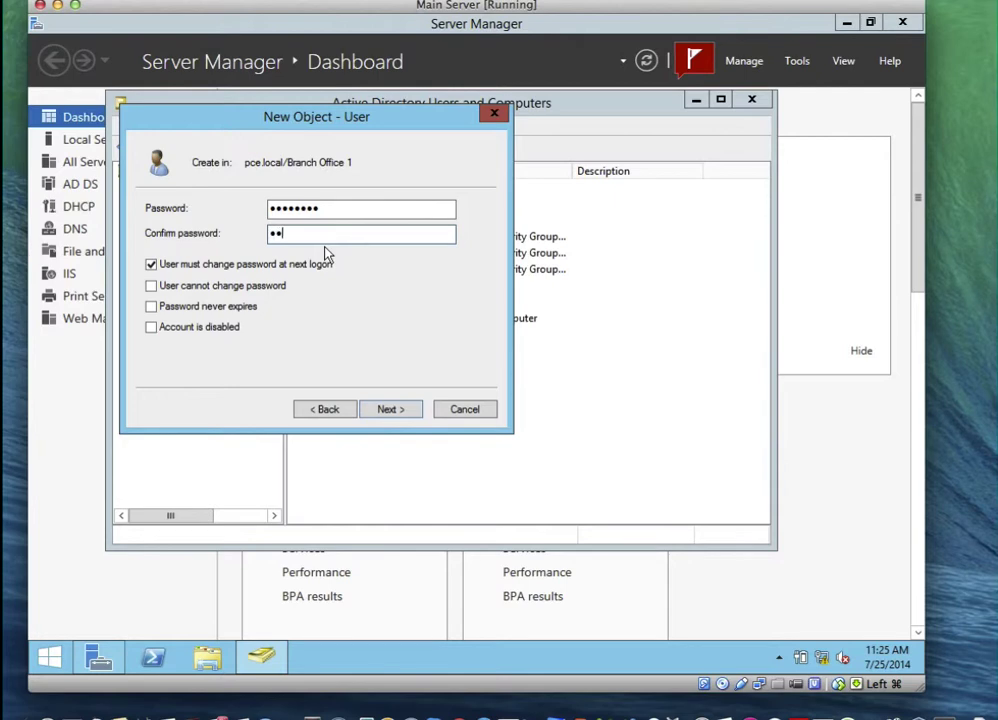
type("••••")
left_click(151, 328)
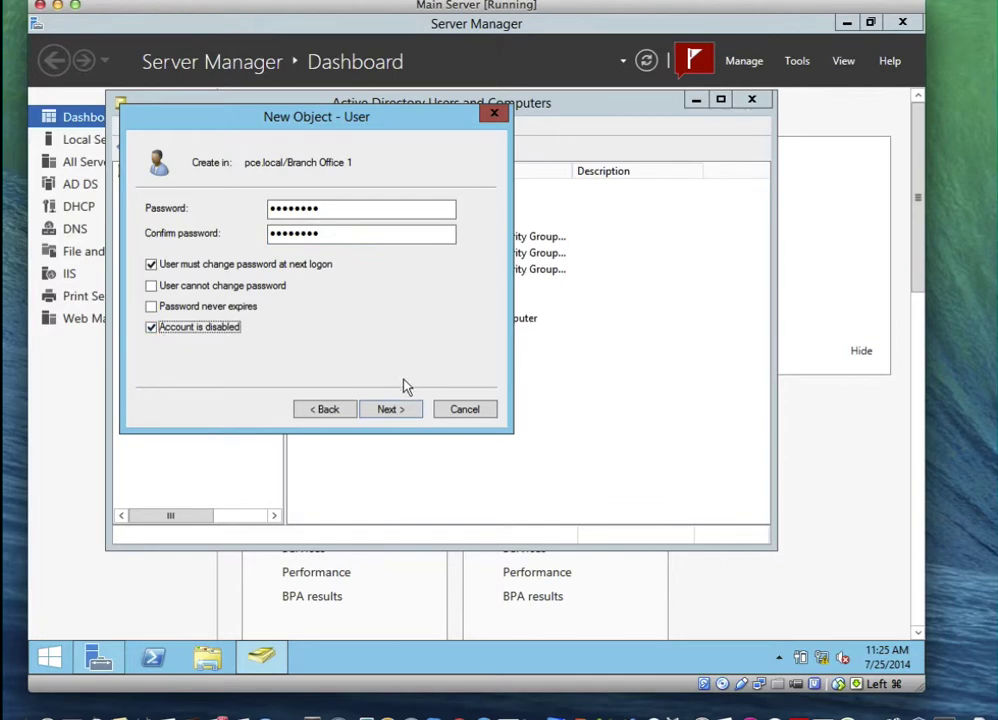
left_click(408, 416)
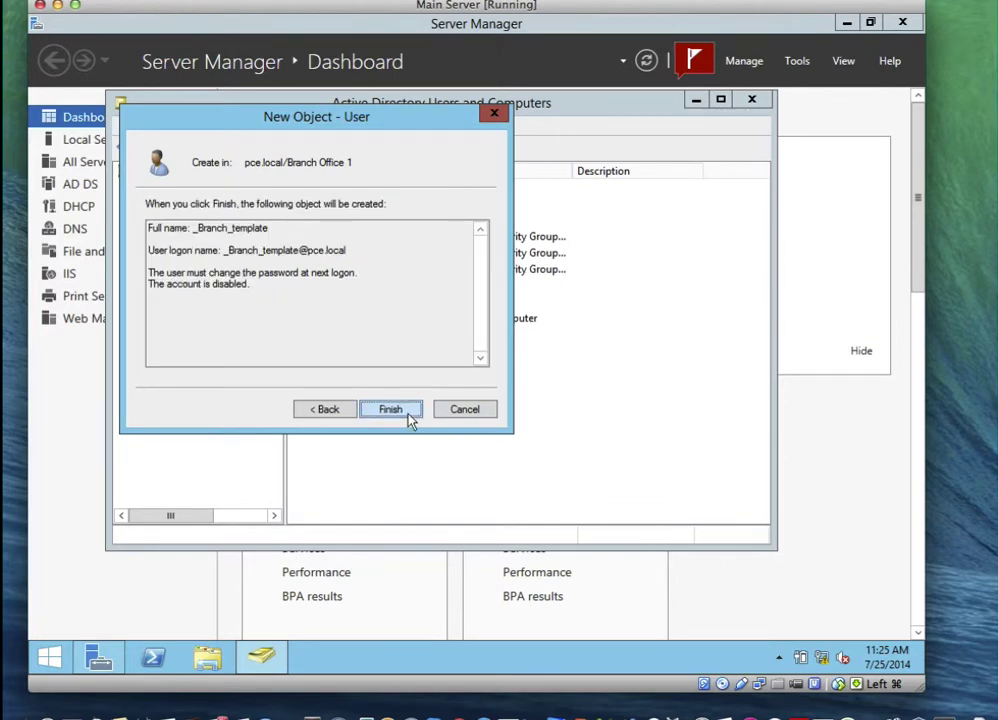
left_click(408, 418)
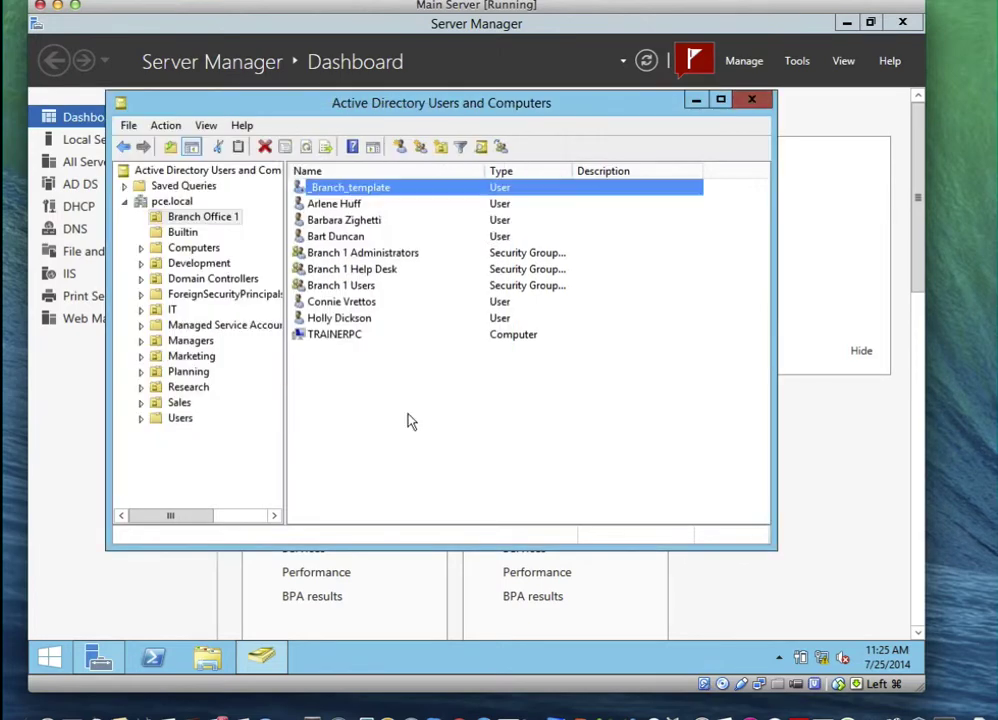
Select the _Branch_template user in Branch Office 1 and open its context menu
left_click(382, 219)
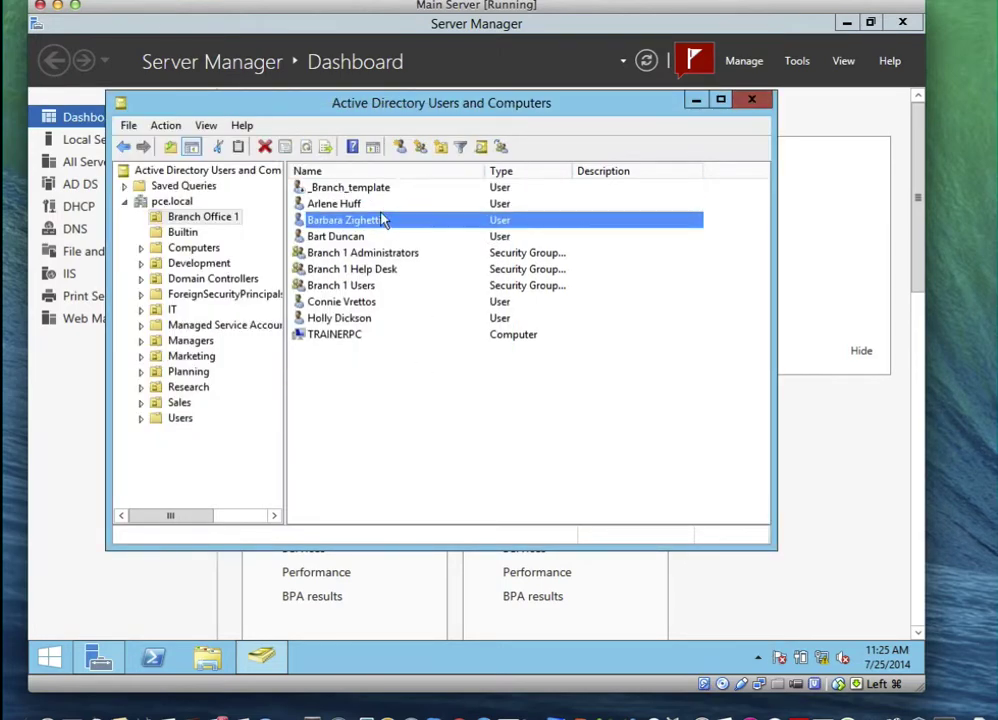
left_click(303, 192)
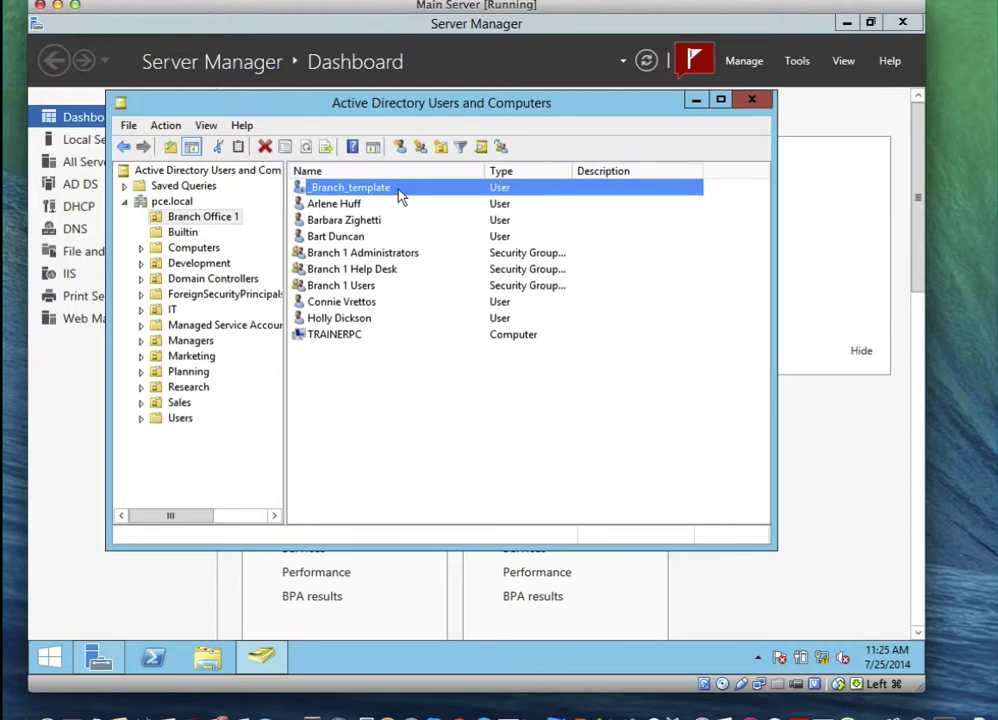
right_click(399, 195)
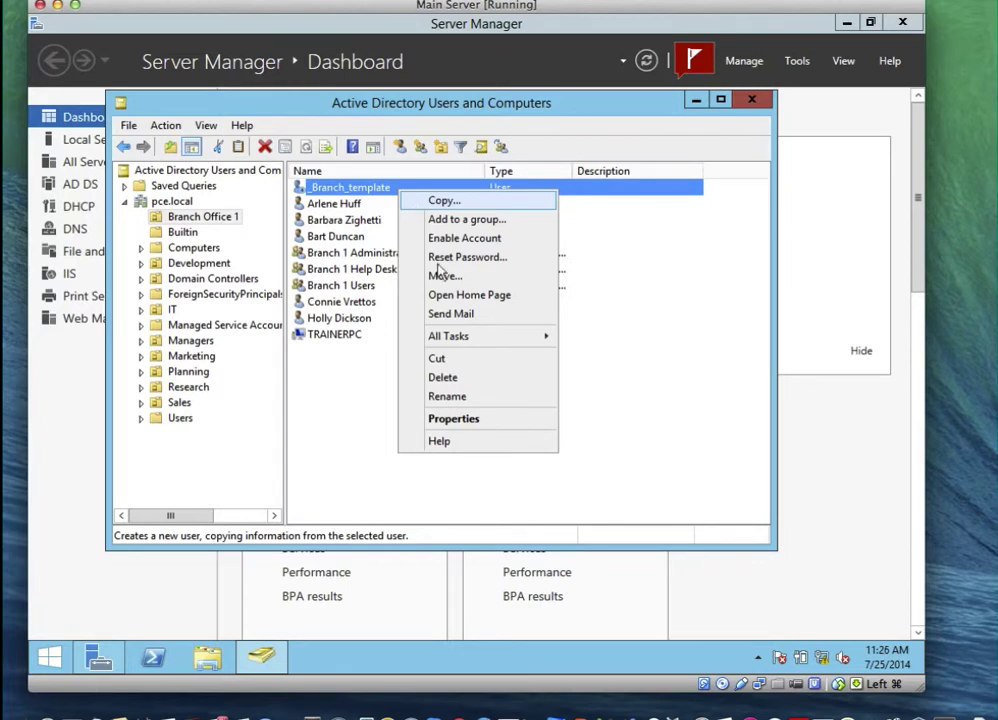
mouse_move(465, 343)
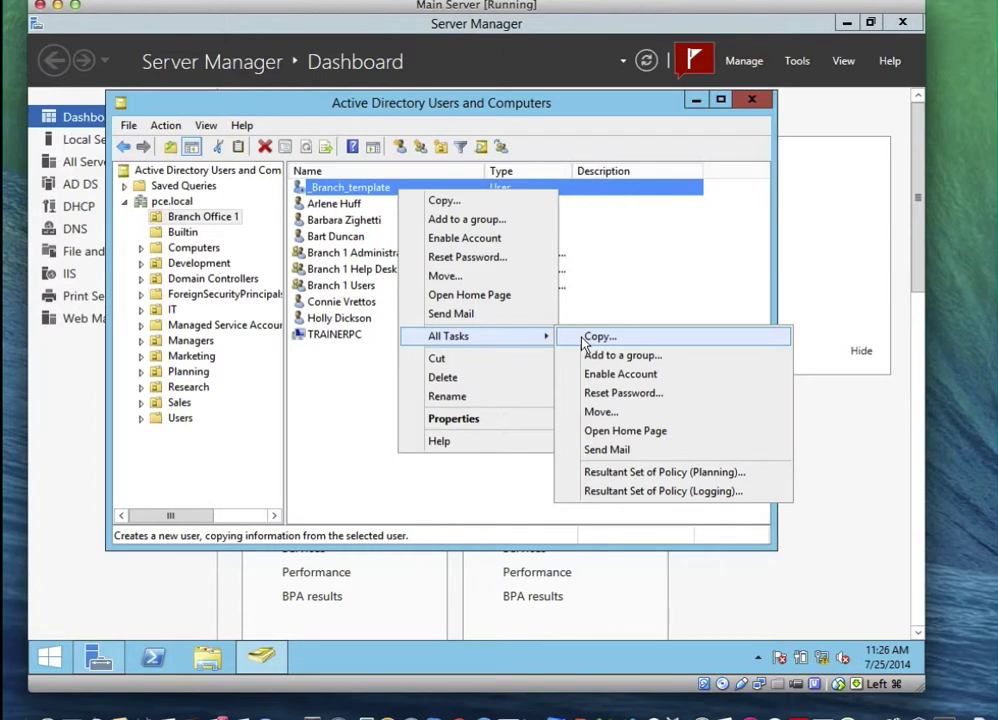
Open _Branch_template's properties and enter Slough as the City on the Address tab
left_click(465, 423)
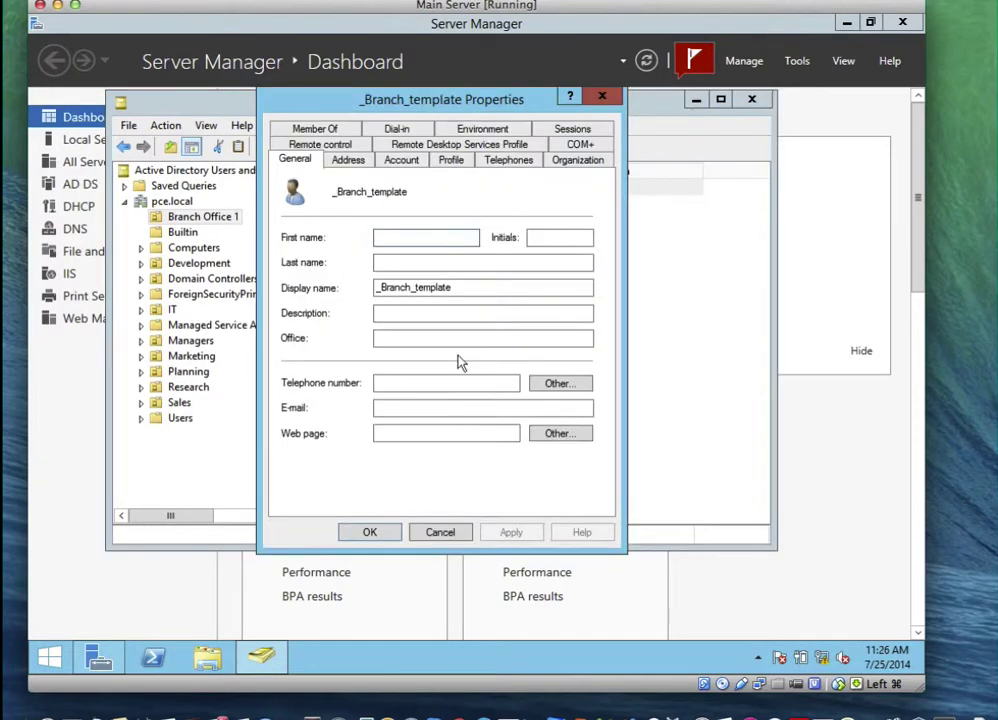
left_click(457, 233)
left_click(558, 163)
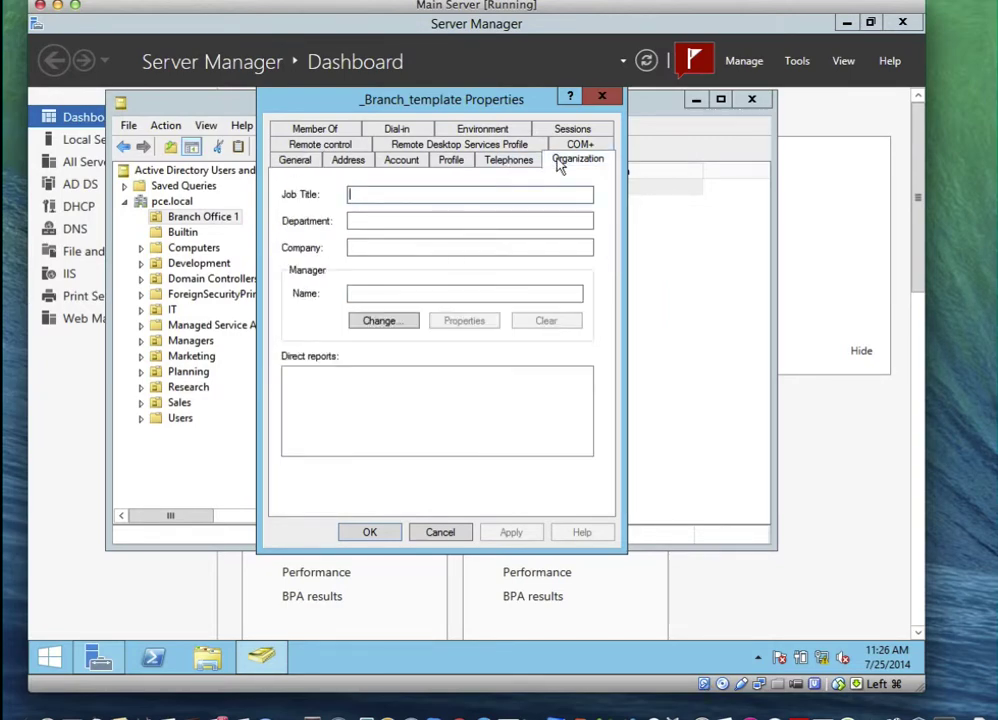
left_click(453, 165)
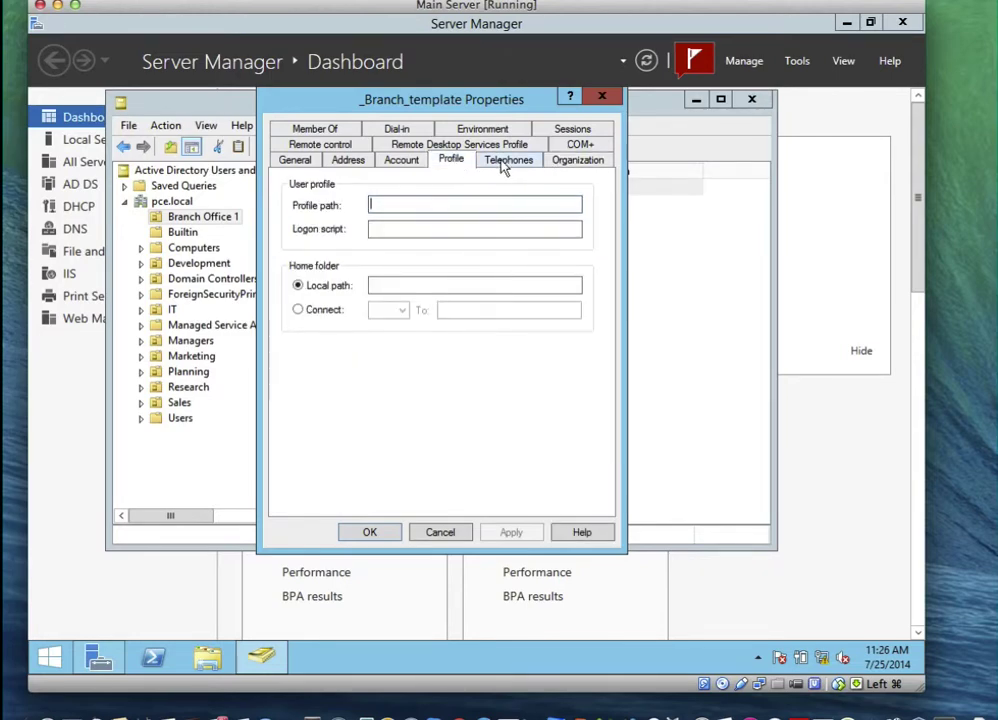
left_click(401, 162)
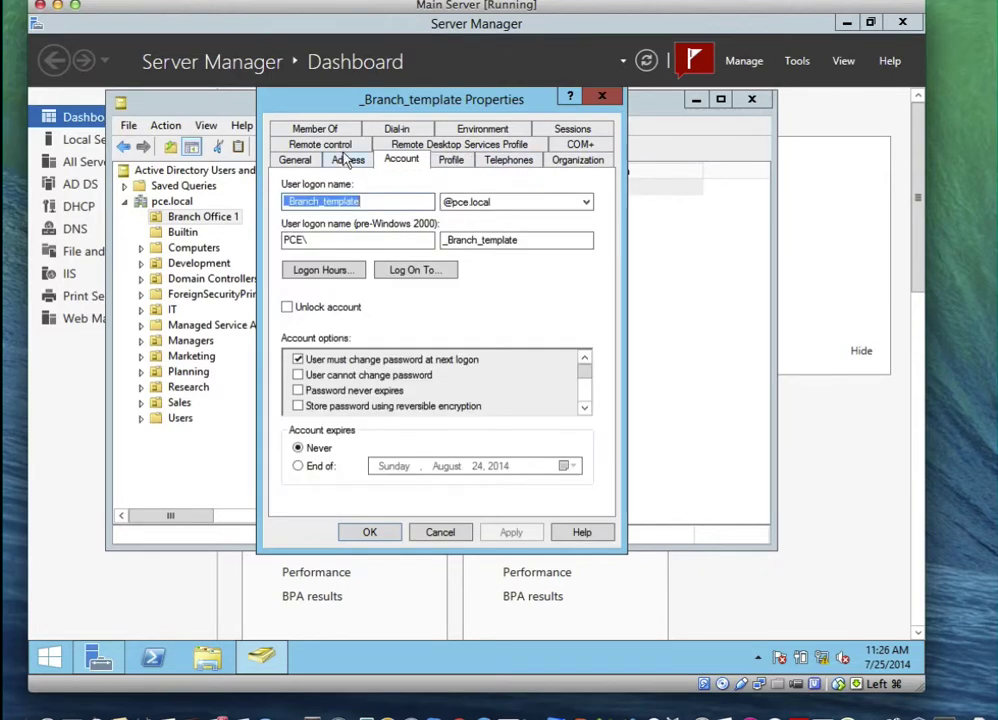
left_click(340, 147)
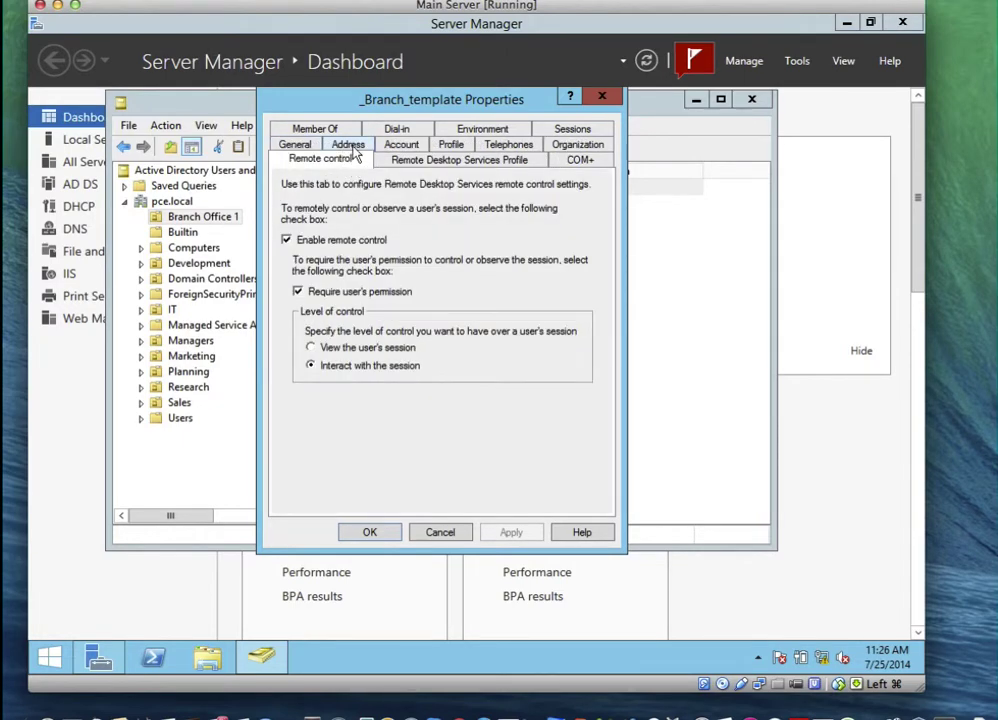
left_click(349, 145)
left_click(388, 301)
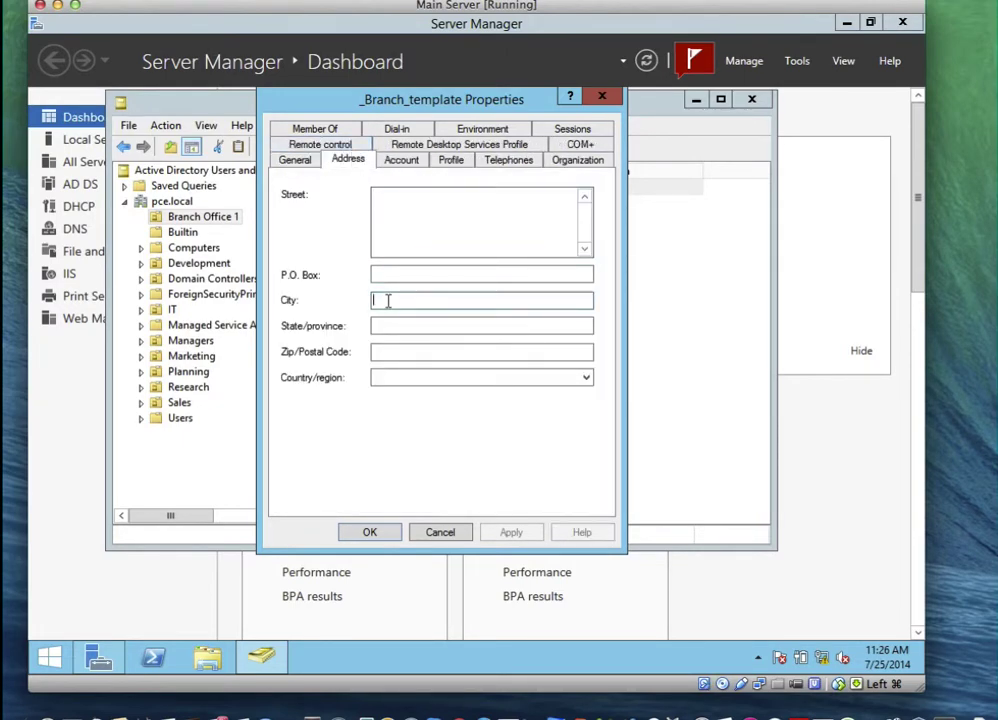
type("Slo")
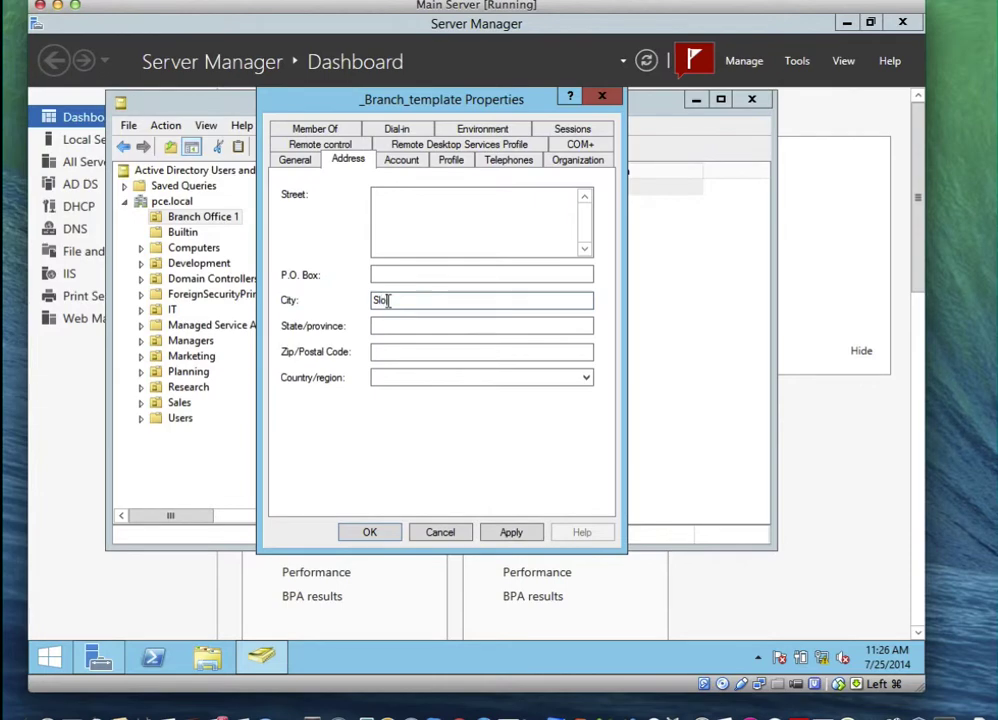
type("ugh")
mouse_move(365, 99)
left_mouse_down()
mouse_move(519, 171)
mouse_move(516, 210)
mouse_move(347, 100)
left_mouse_up()
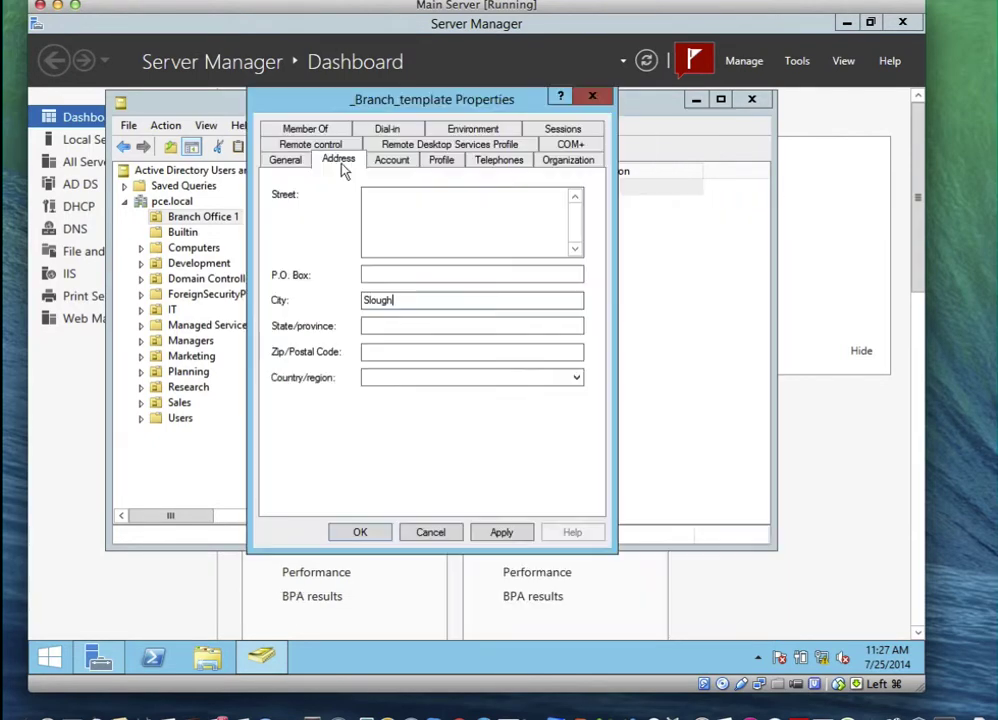
Add _Branch_template to the Branch 1 Users group from the Member Of tab
left_click(319, 130)
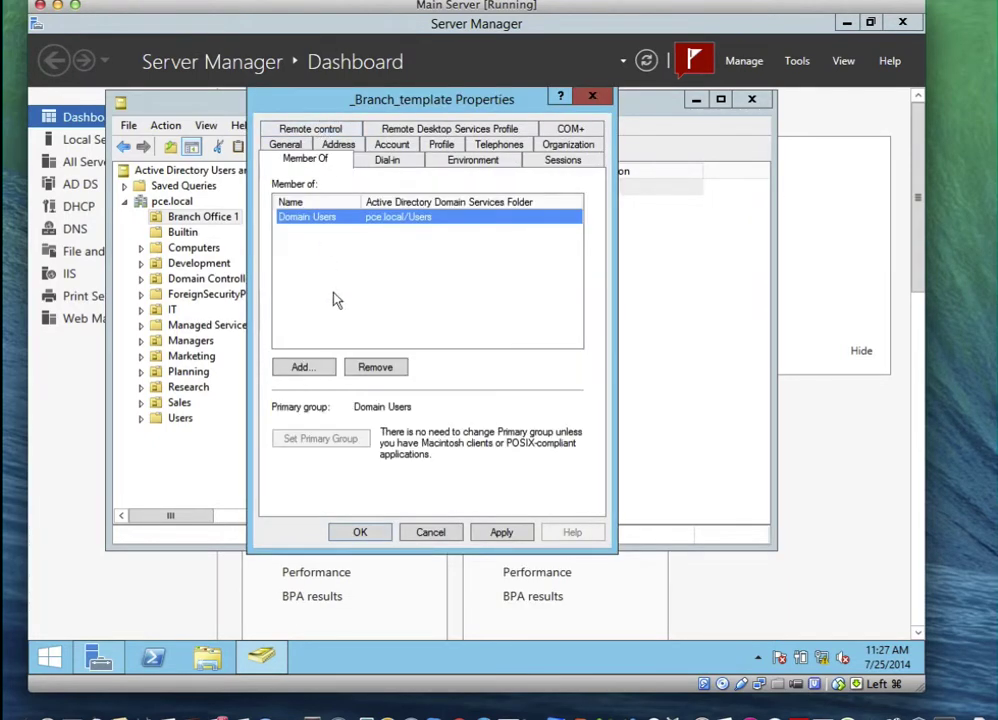
left_click(316, 368)
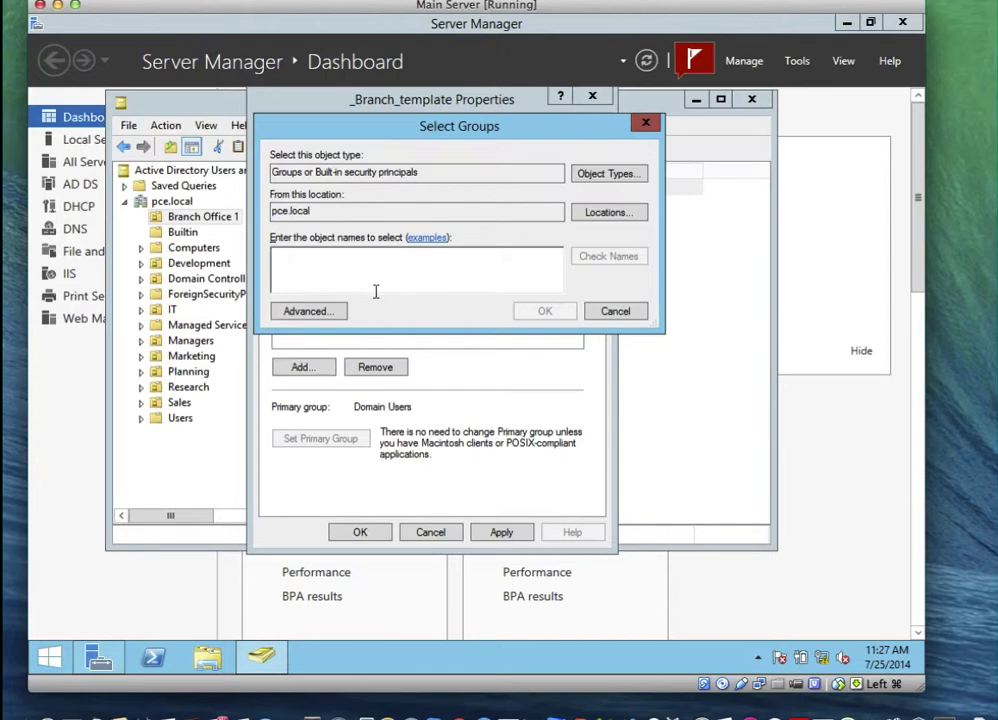
type("Branch")
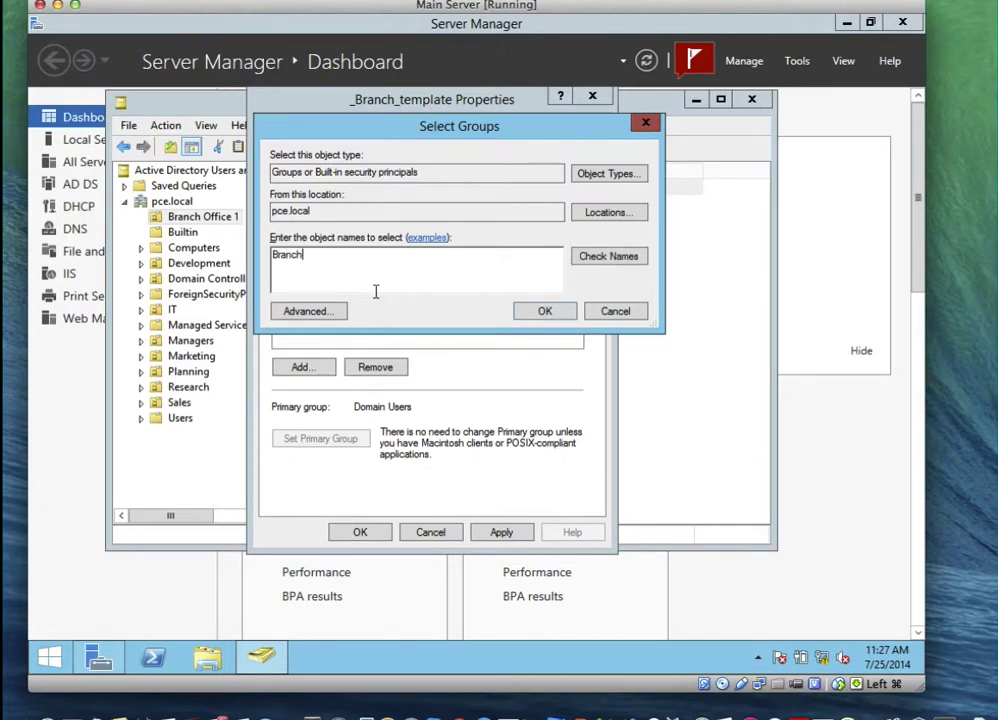
left_click(596, 258)
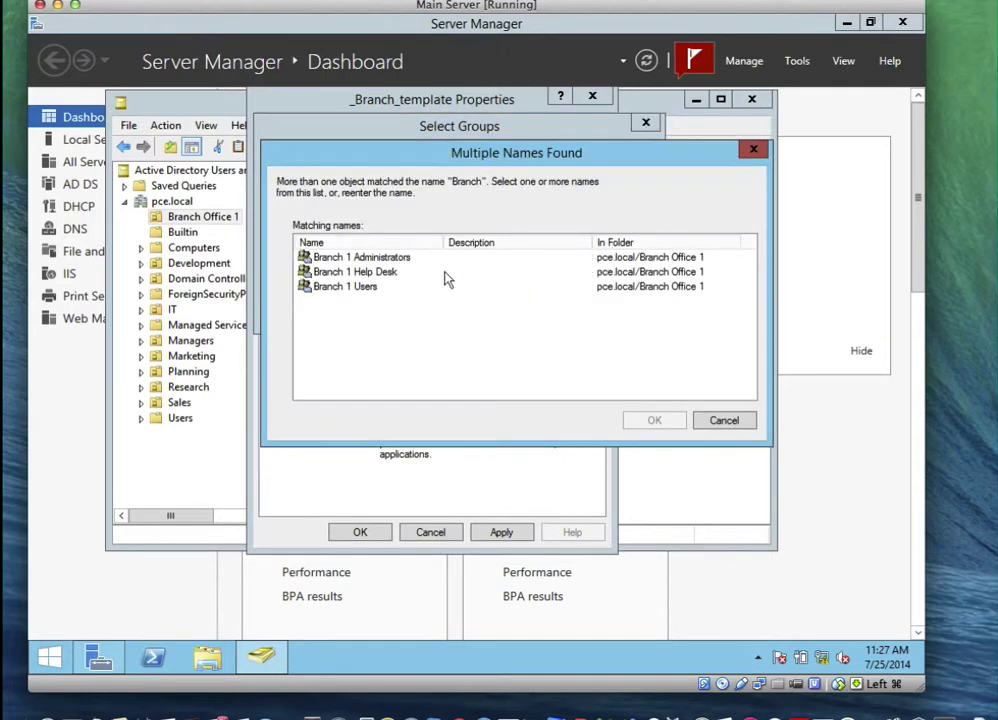
left_click(360, 290)
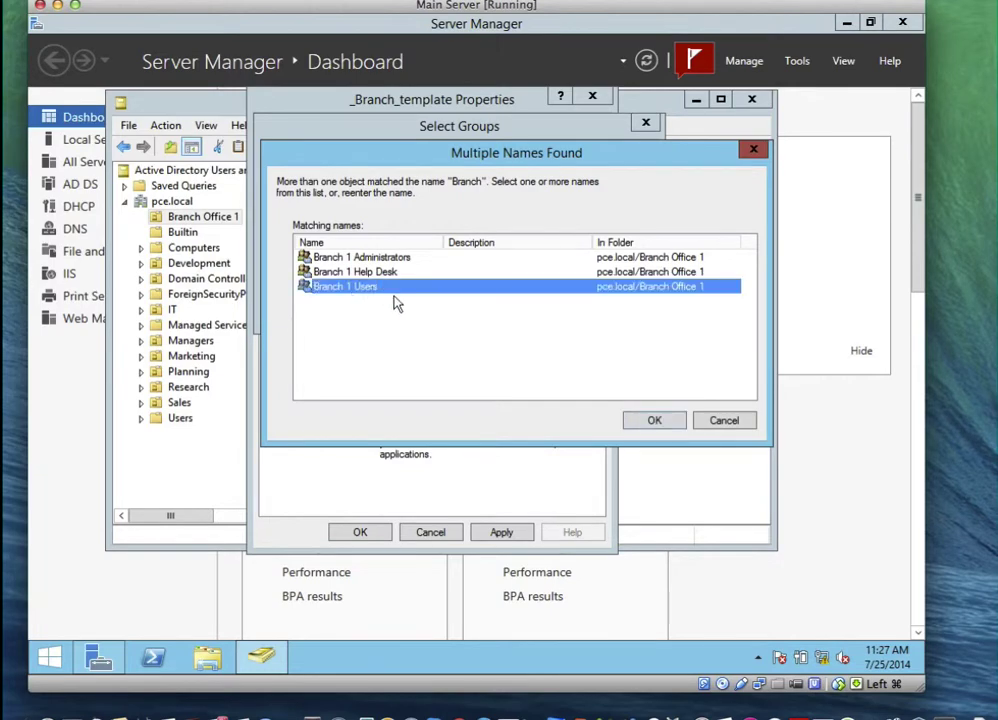
left_click(651, 421)
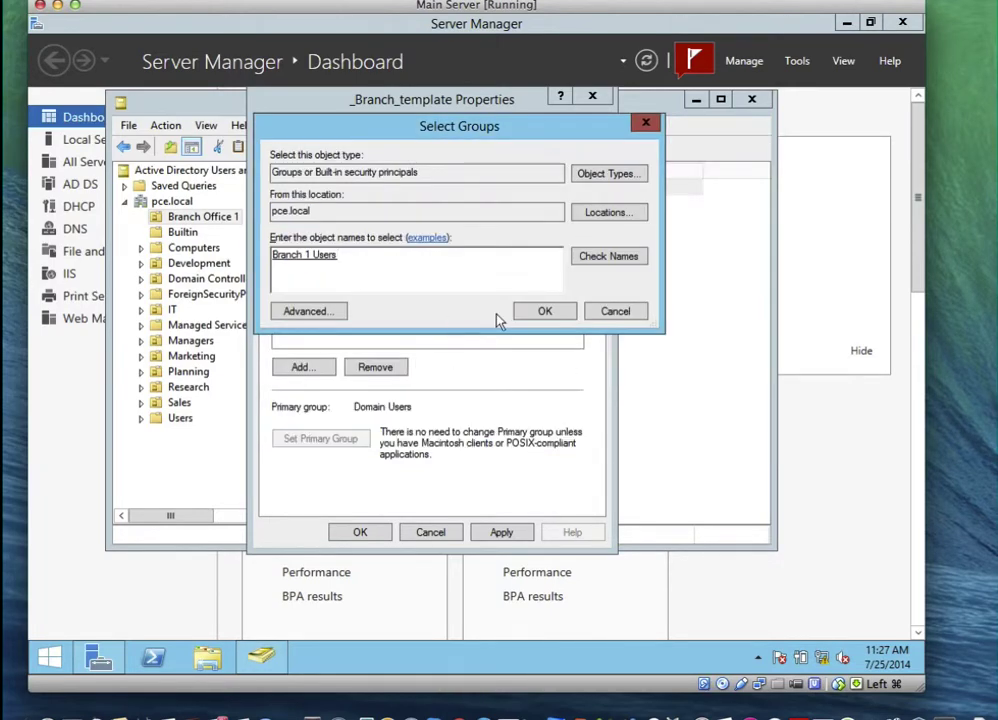
left_click(522, 313)
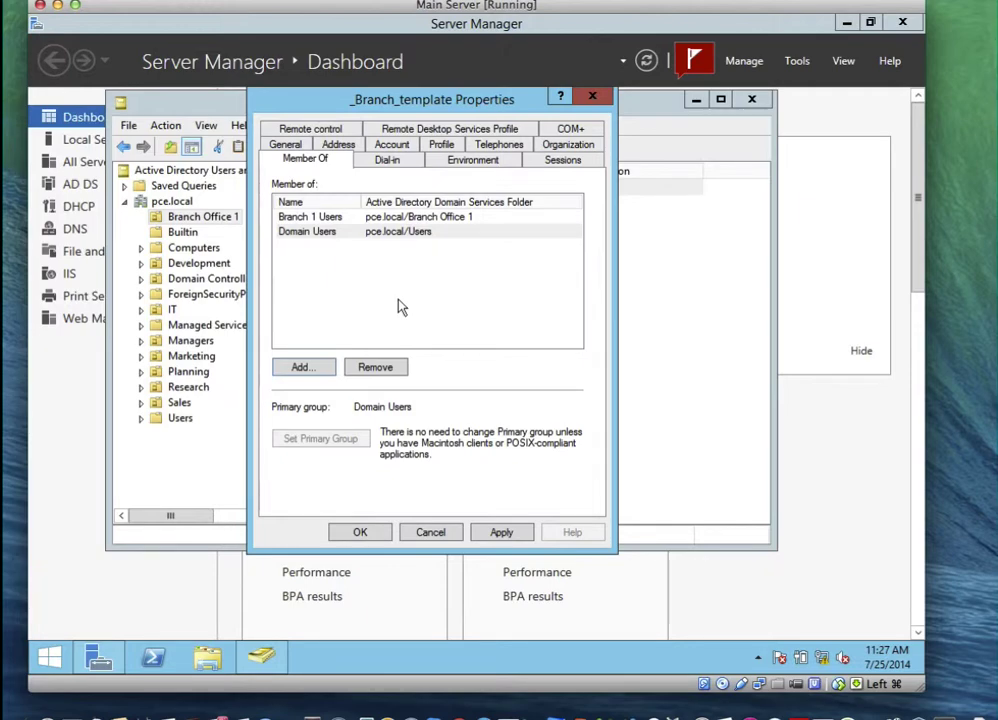
Set _Branch_template's home folder to connect as drive Z:
left_click(439, 146)
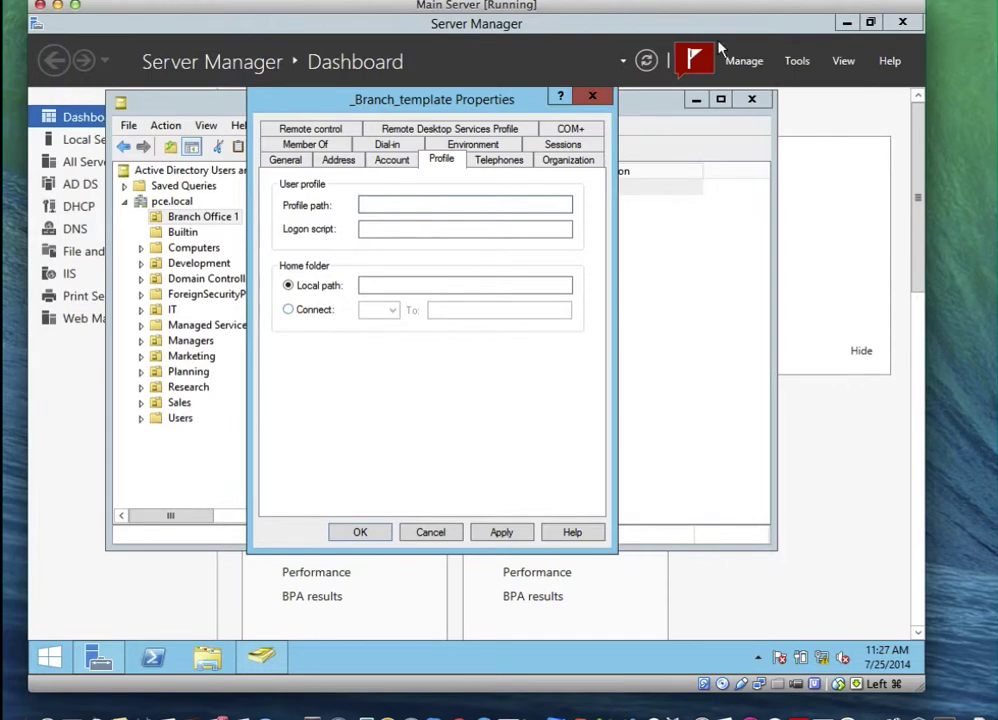
left_click(920, 3)
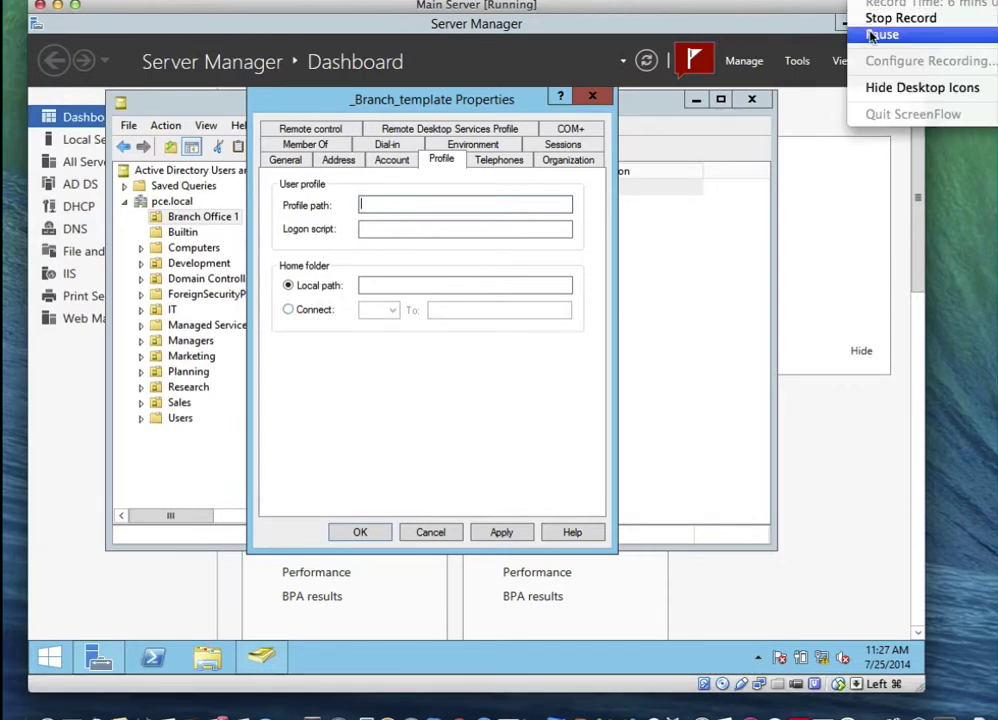
left_click(880, 34)
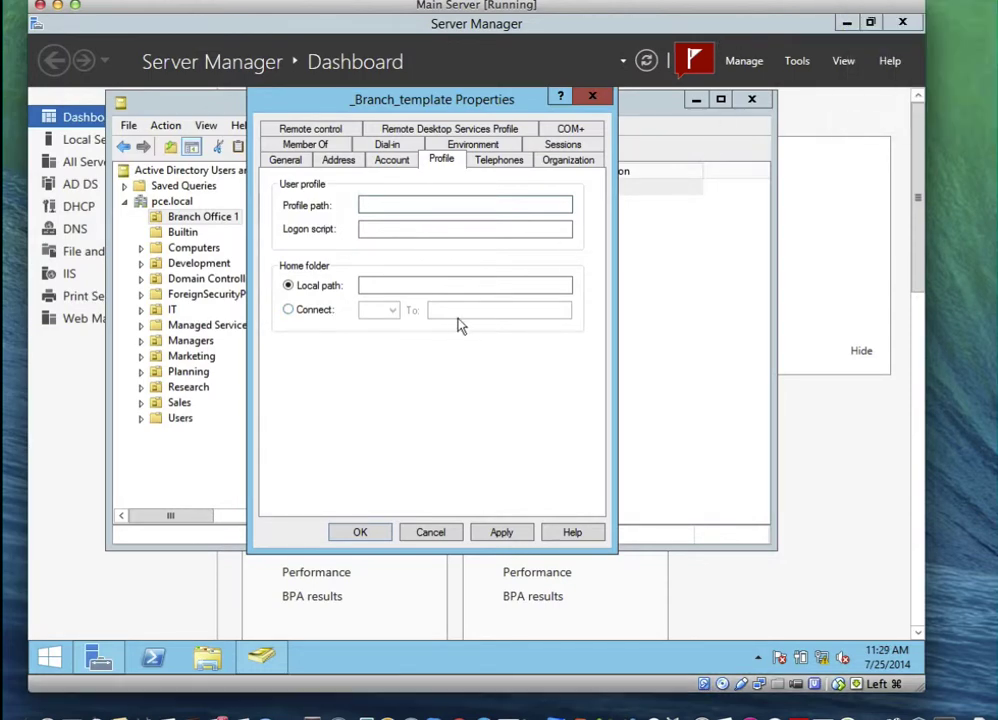
left_click(295, 310)
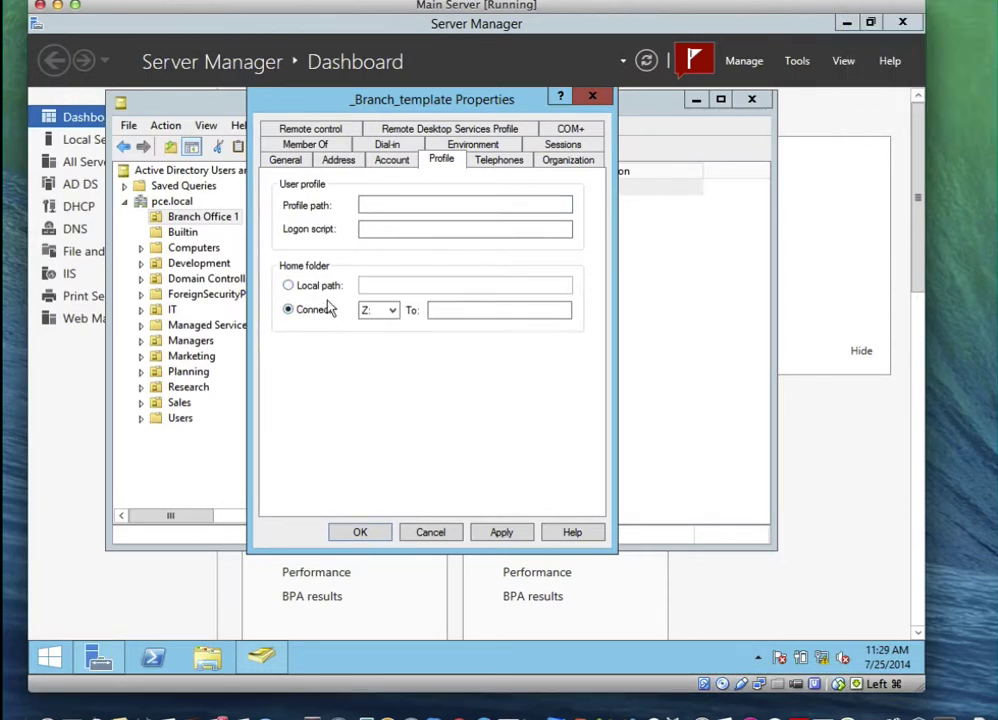
left_click(390, 312)
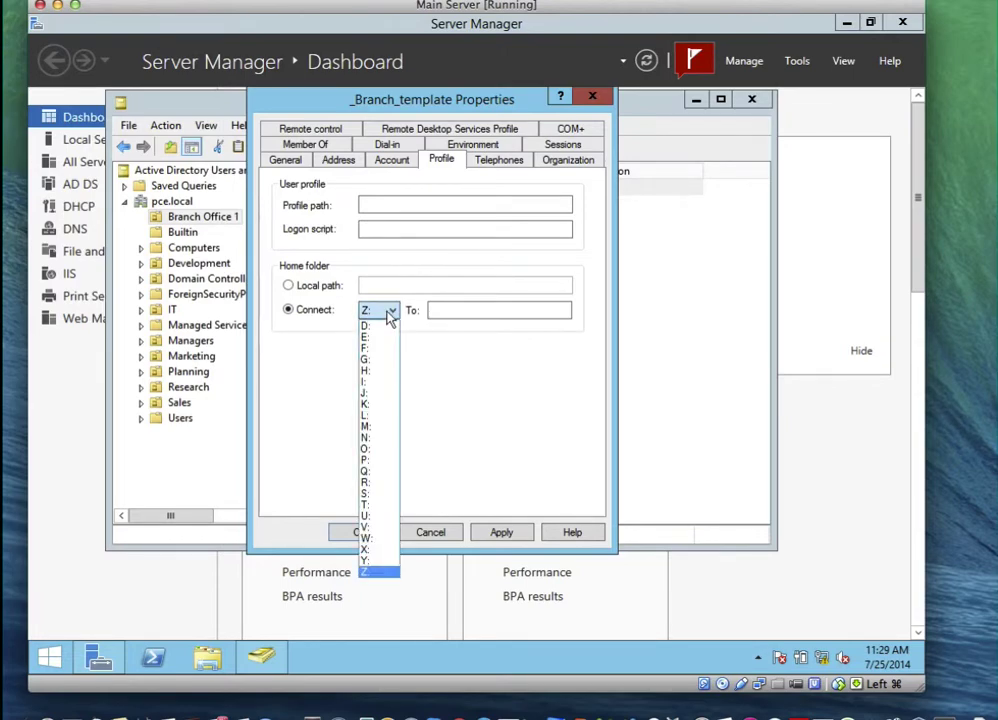
left_click(390, 314)
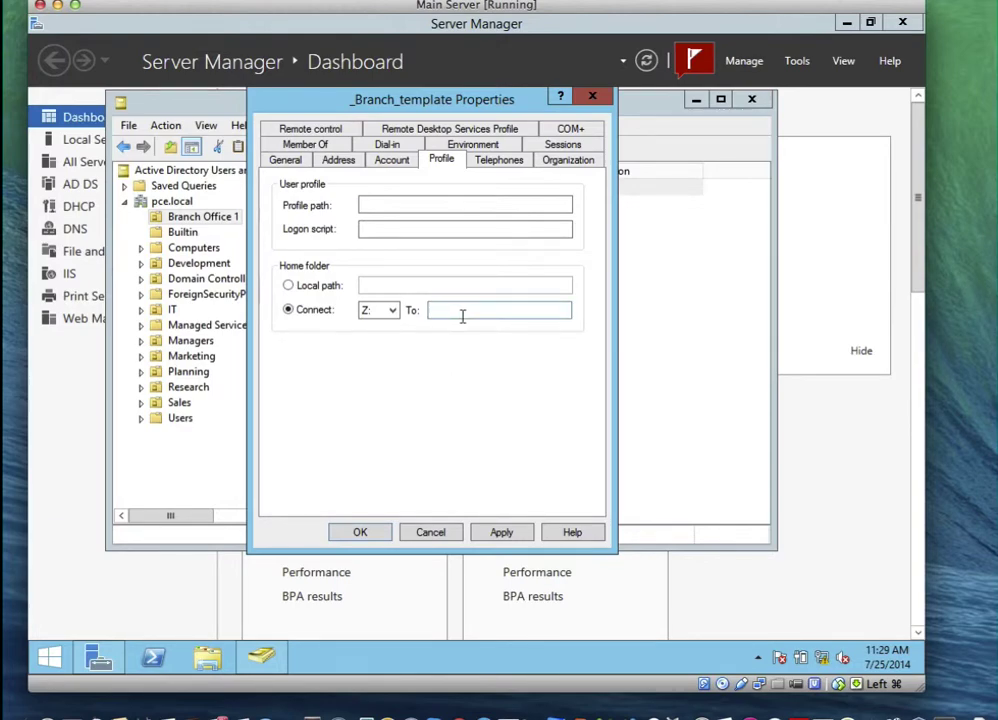
Enter \\SVR1\Branch1-userdata\%username% as the home folder path, then apply and close properties
left_click(461, 315)
type("\\\\")
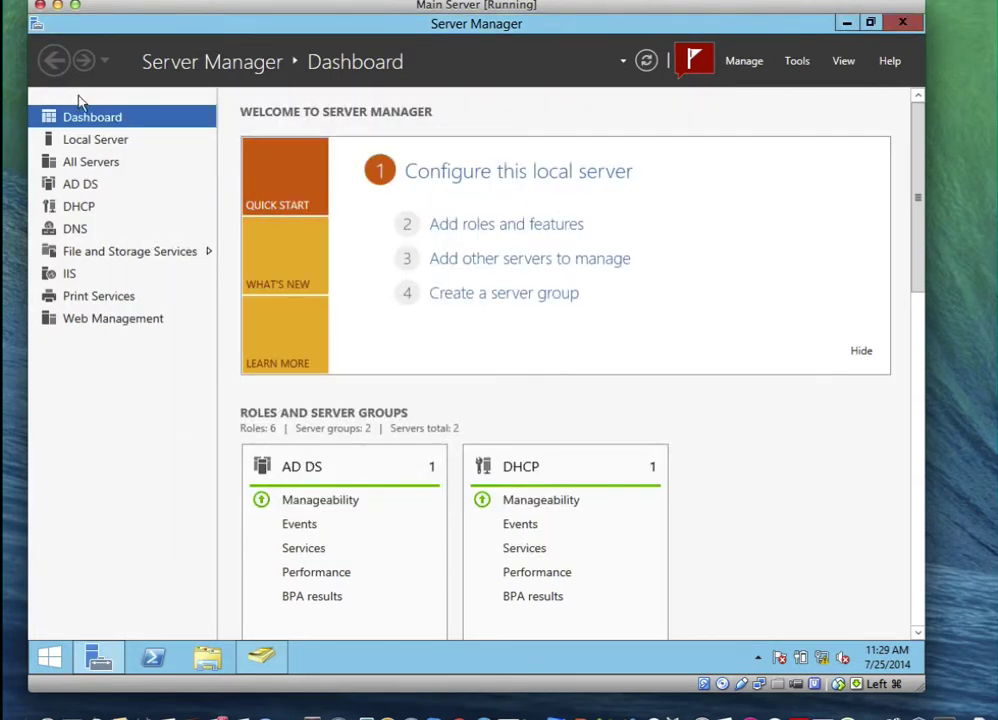
left_click(80, 139)
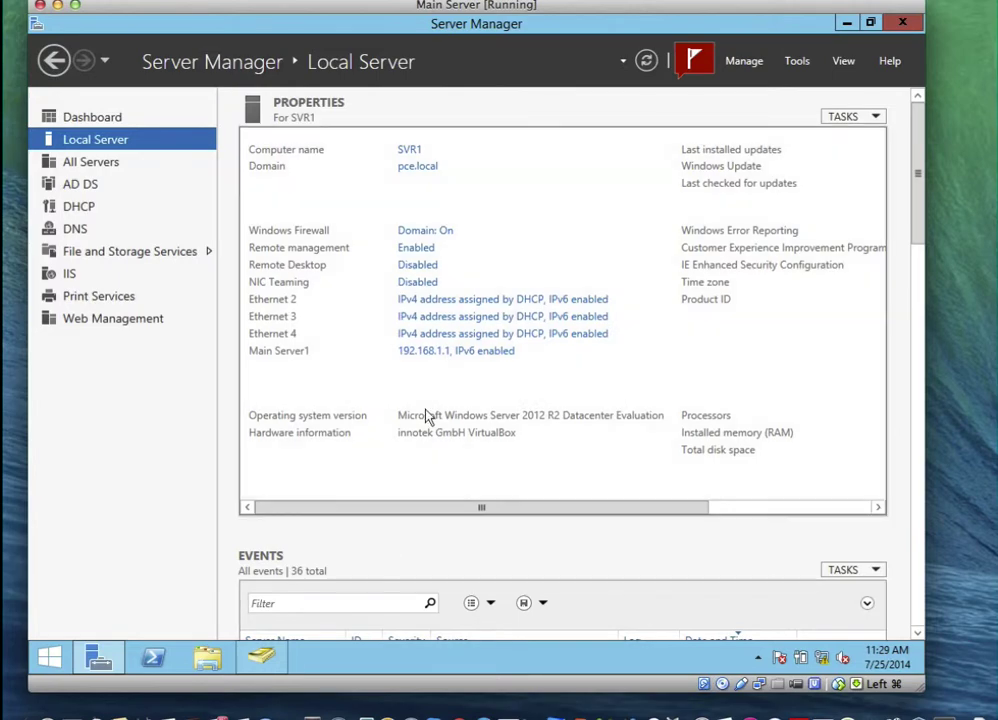
left_click(263, 660)
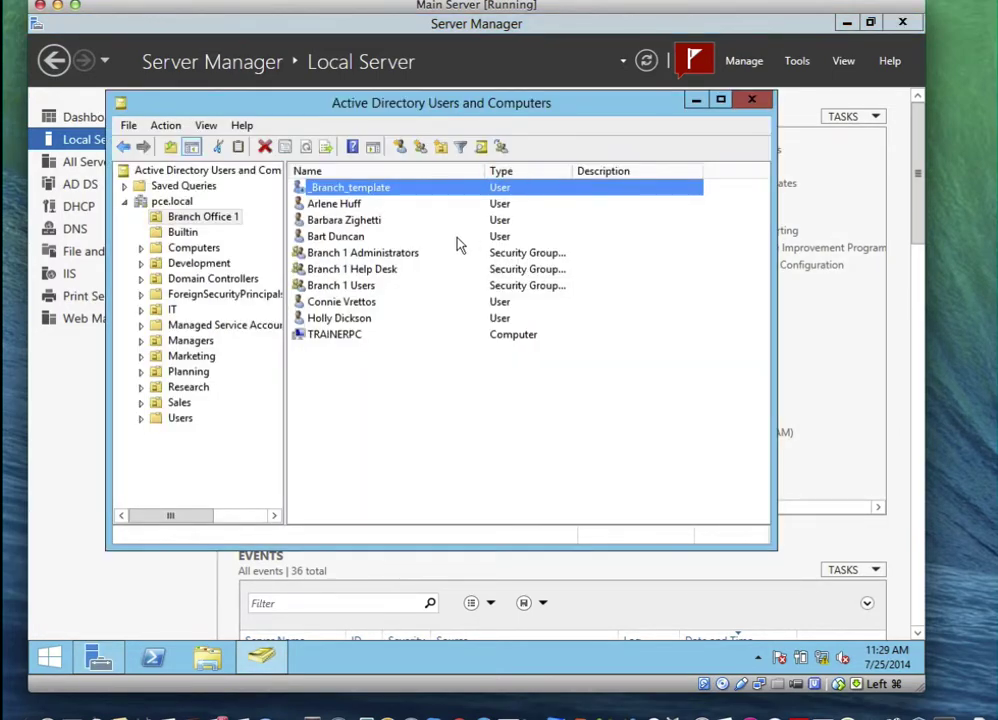
left_click(846, 24)
mouse_move(518, 115)
left_mouse_down()
mouse_move(522, 170)
mouse_move(494, 100)
mouse_move(515, 112)
left_mouse_up()
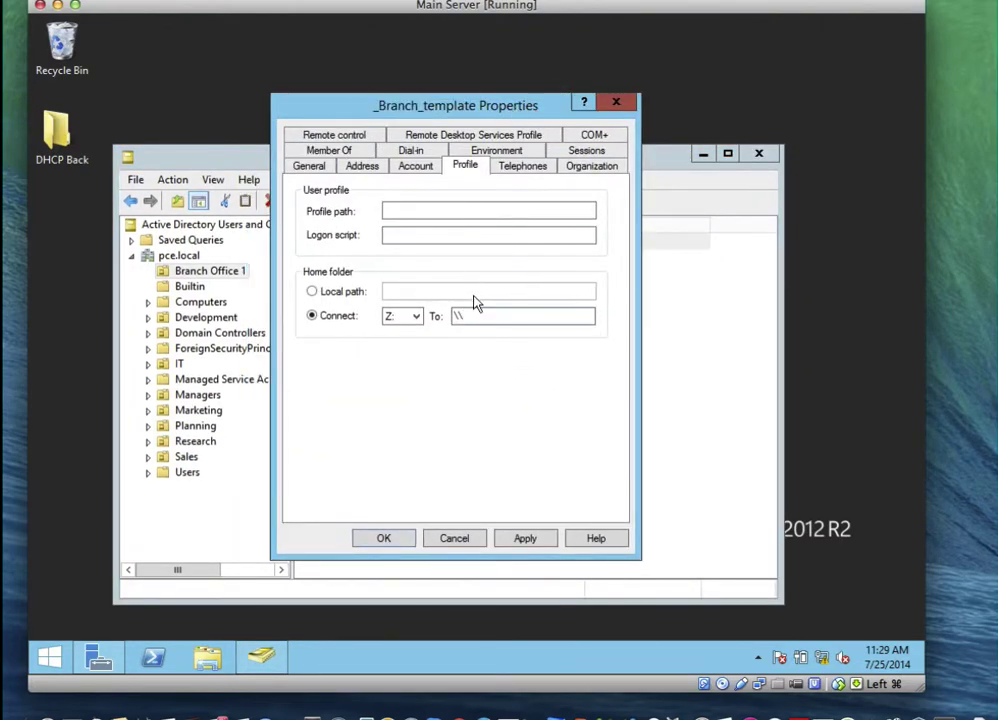
type("SVR1")
type("\\Branch1-userdata\\%user")
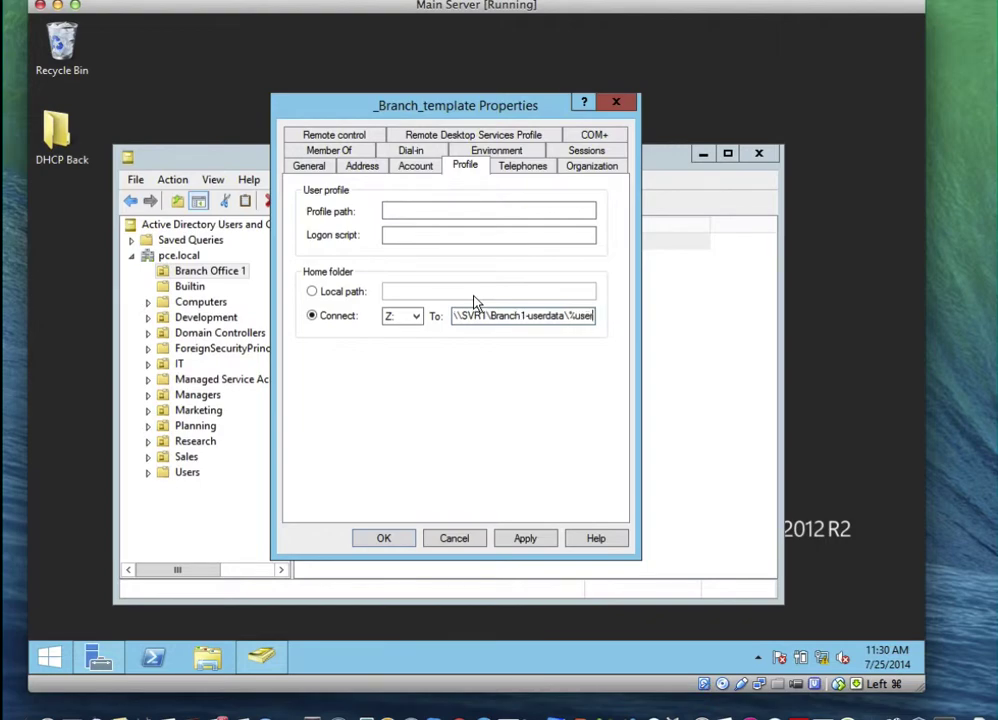
type("name%")
left_click(526, 537)
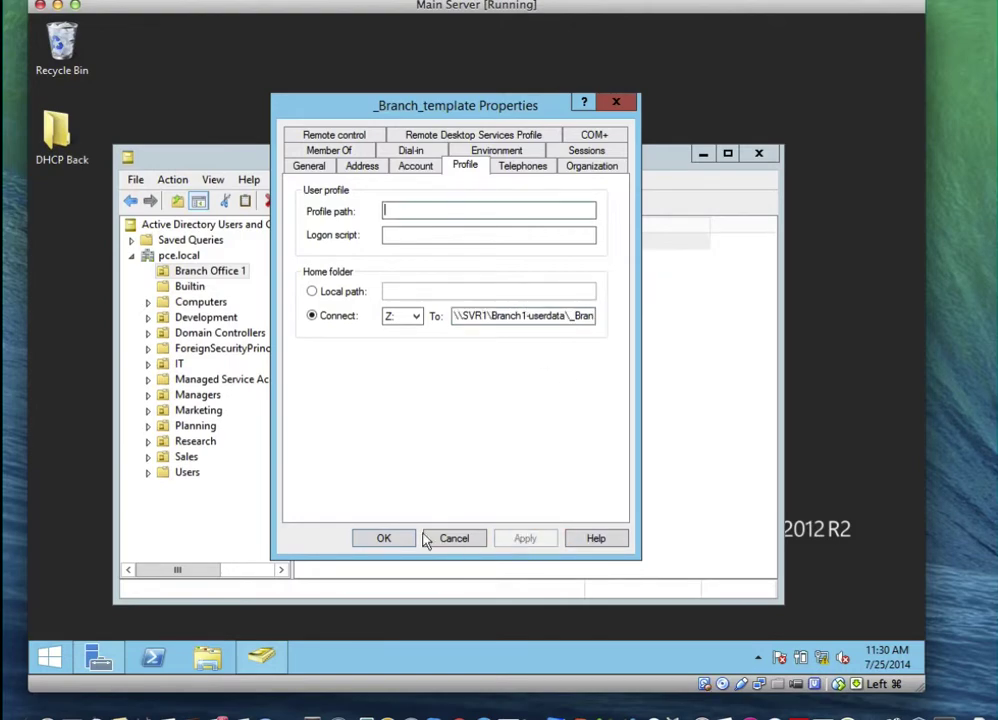
left_click(383, 541)
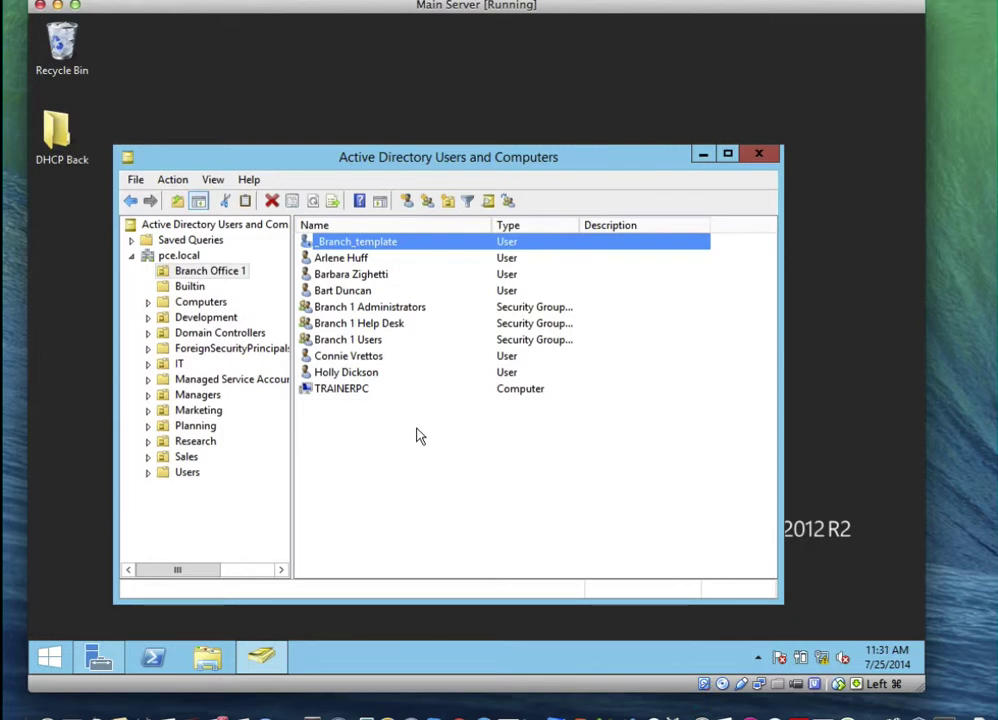
Copy _Branch_template into a new user, entering the person's first name, last name and logon name
right_click(371, 246)
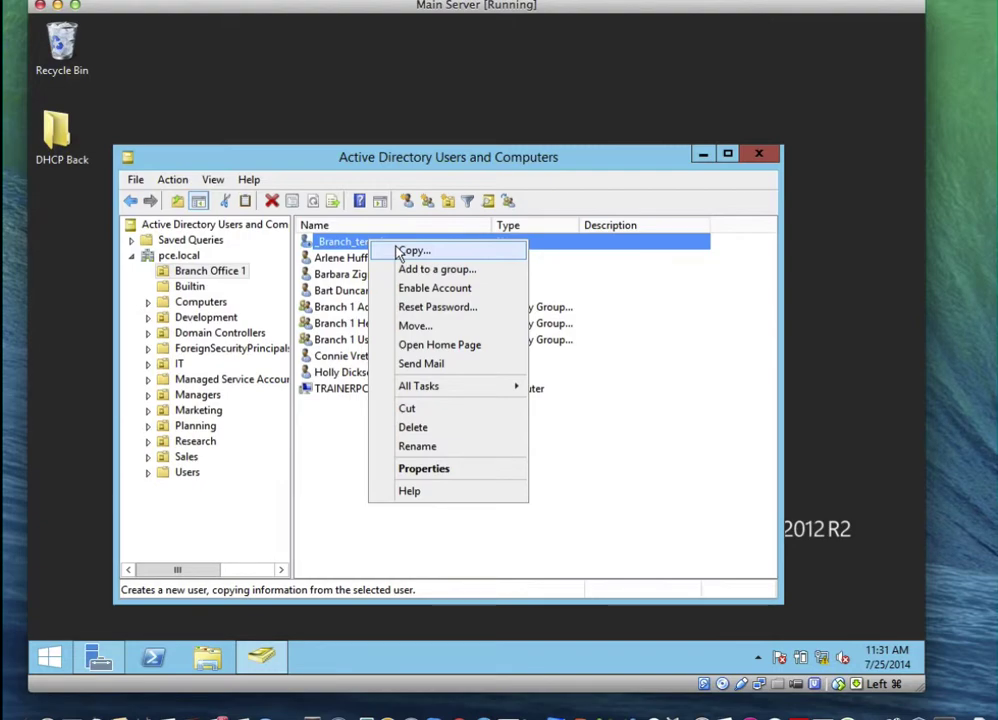
left_click(399, 254)
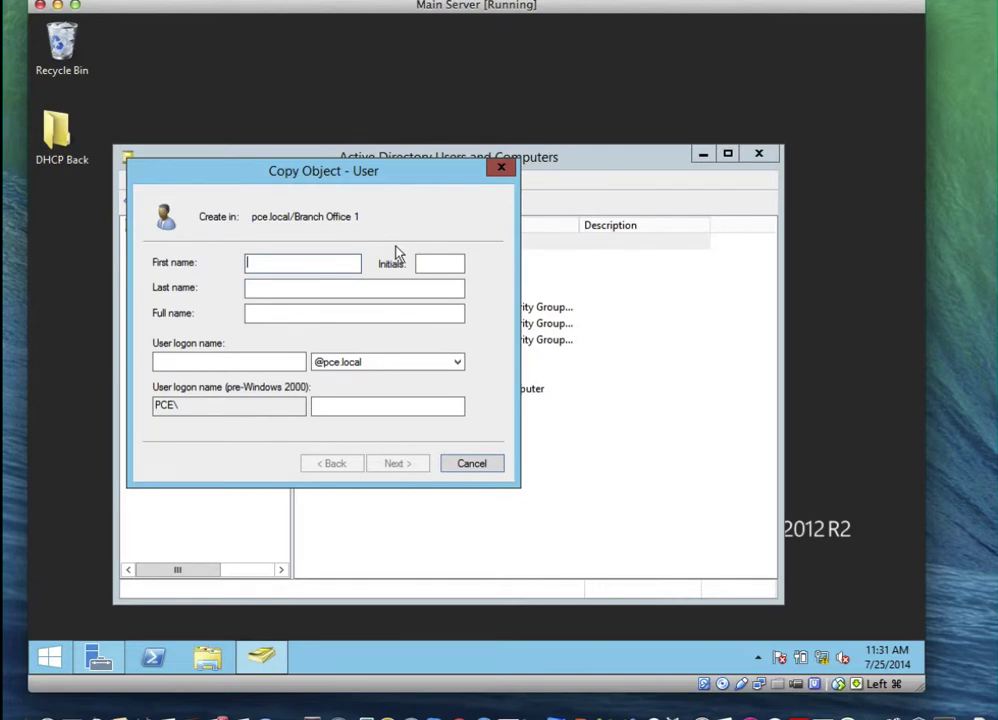
key("Tab")
key("Tab")
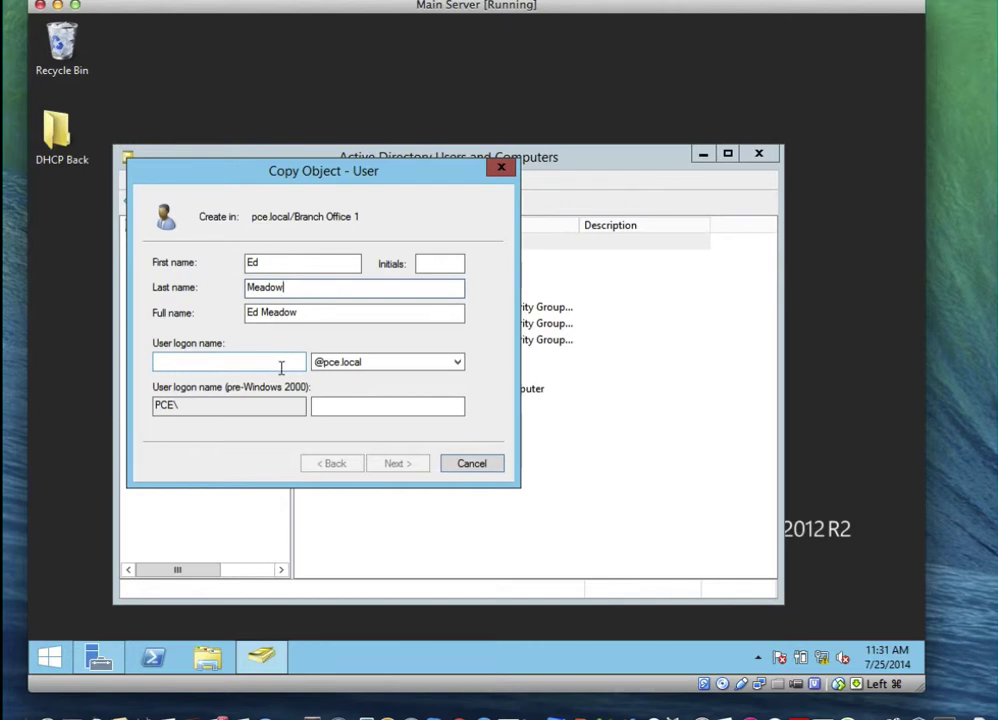
left_click(275, 364)
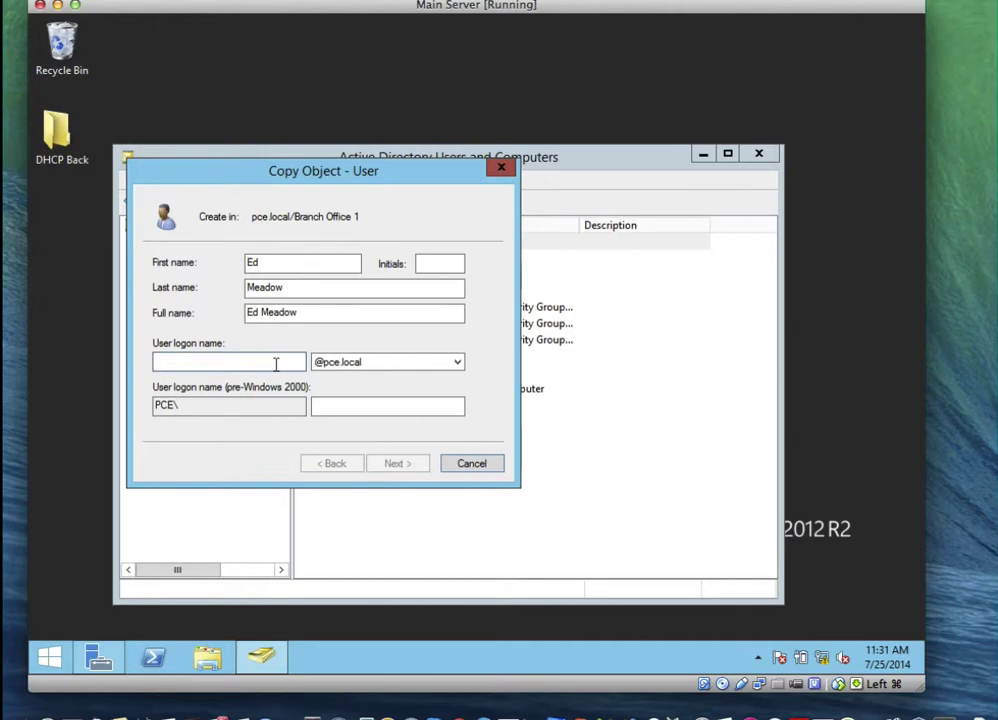
type("ed")
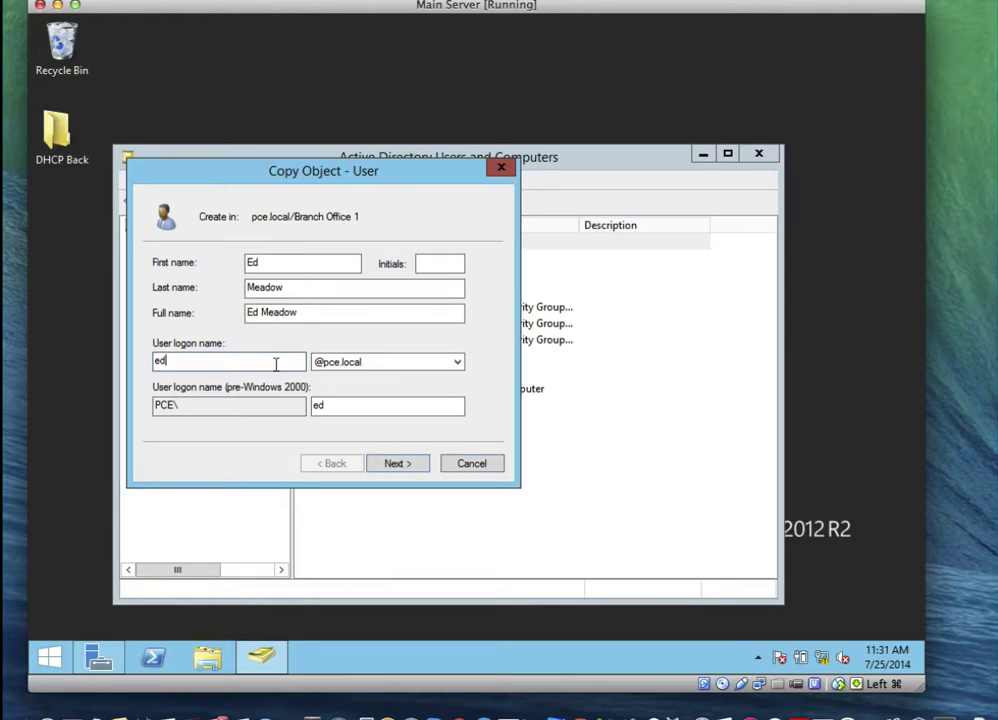
type("m")
key("BackSpace")
key("BackSpace")
key("BackSpace")
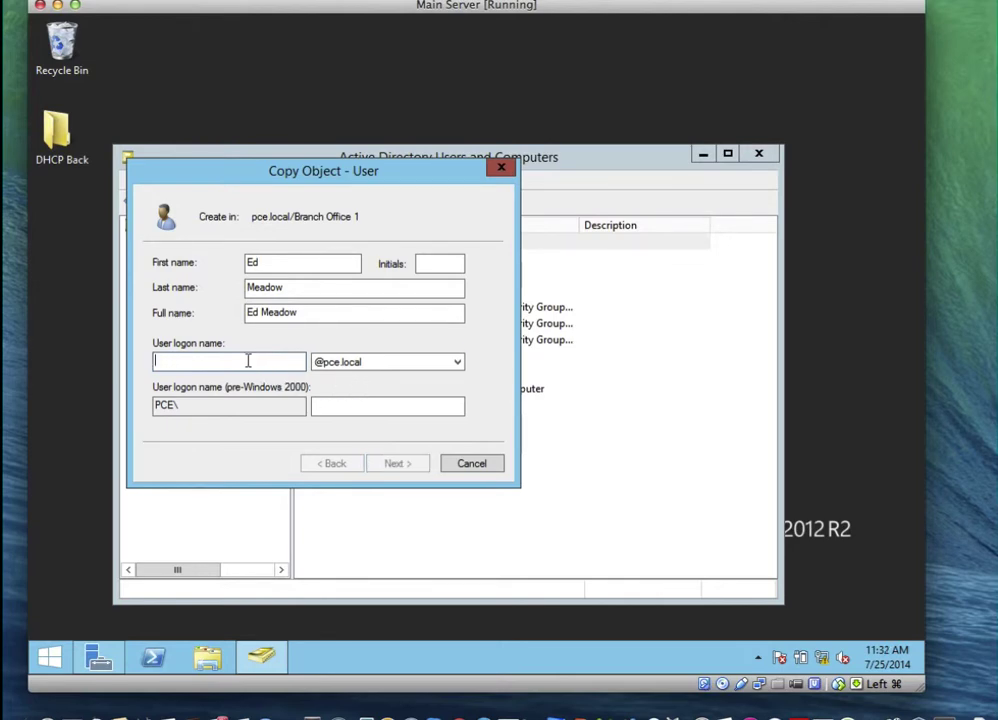
type("med")
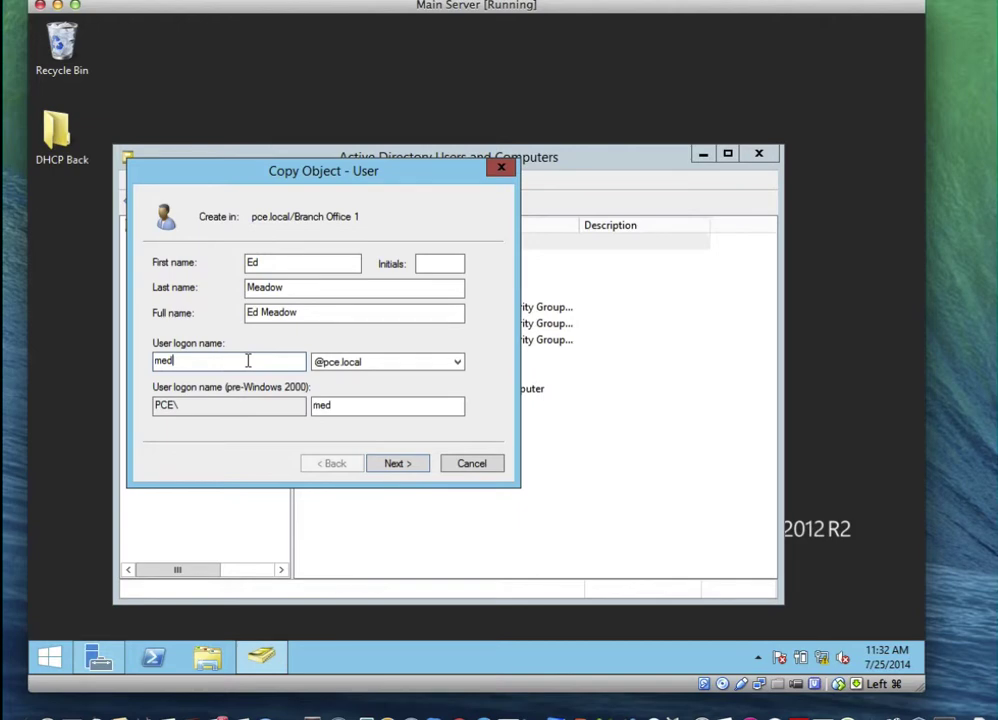
left_click(417, 465)
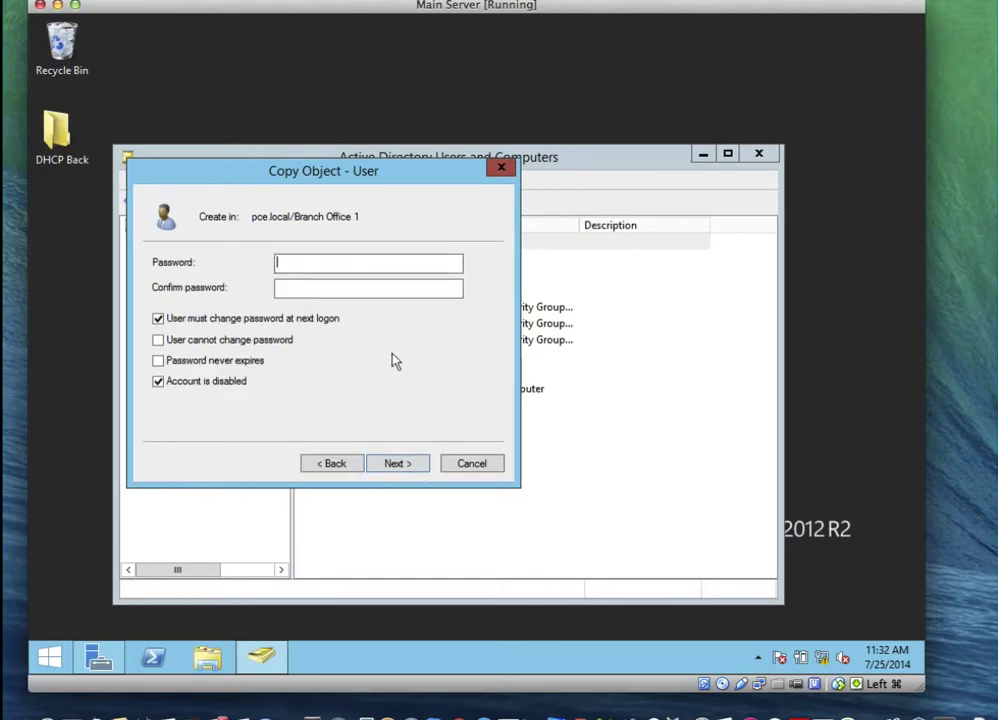
Set the new user's password, clear the change-at-logon and disabled options, and finish
type("••••••••")
key("Tab")
type("••••••••")
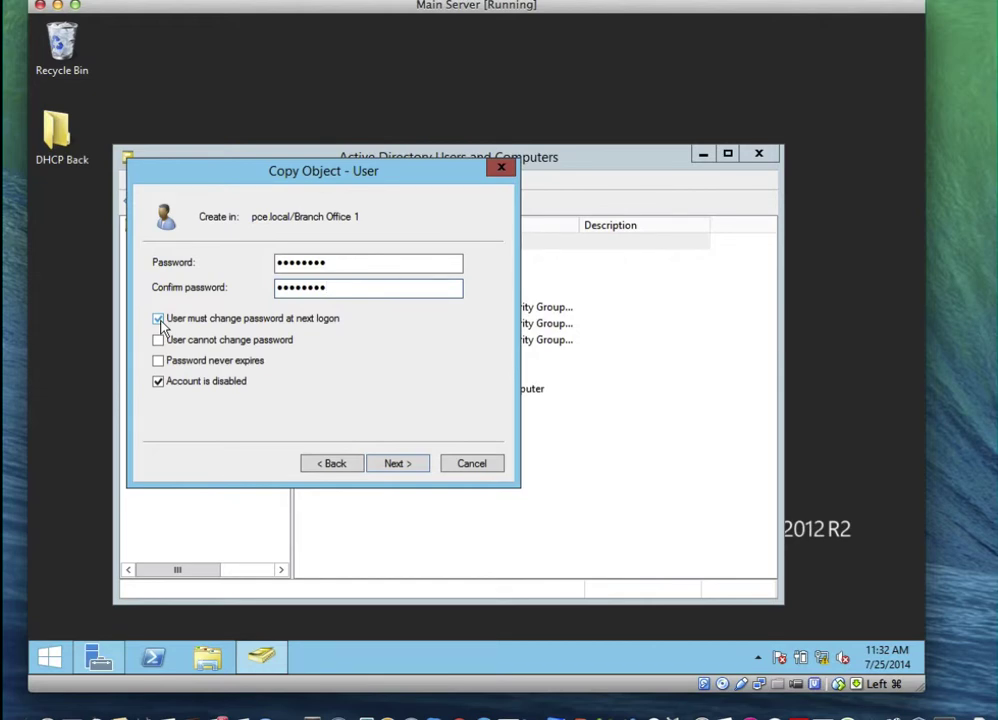
left_click(158, 319)
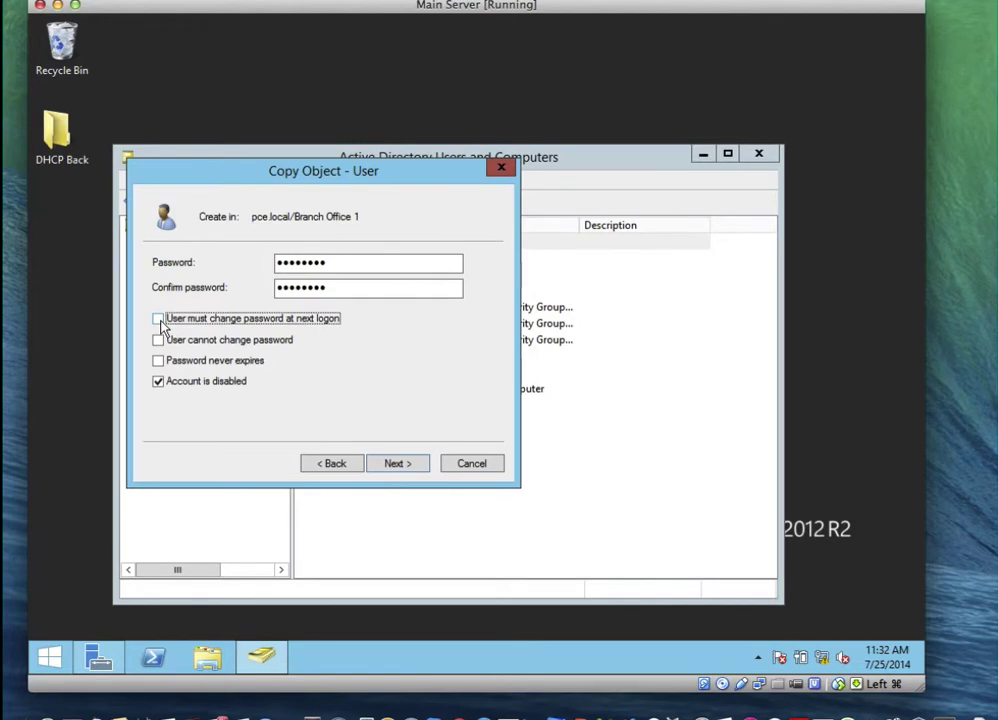
left_click(158, 386)
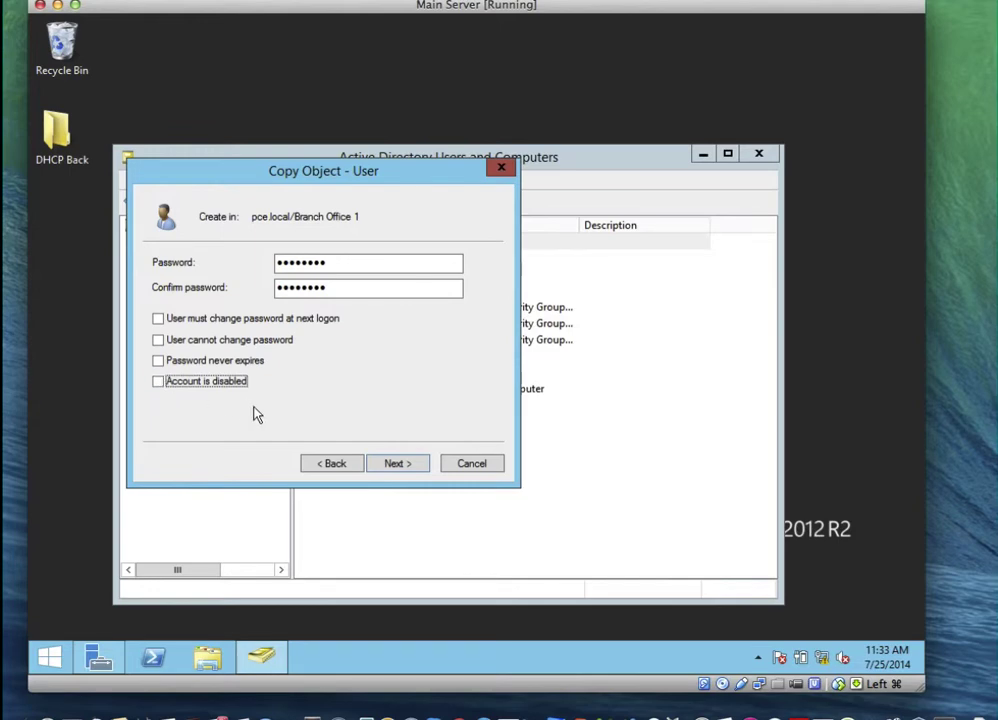
left_click(395, 465)
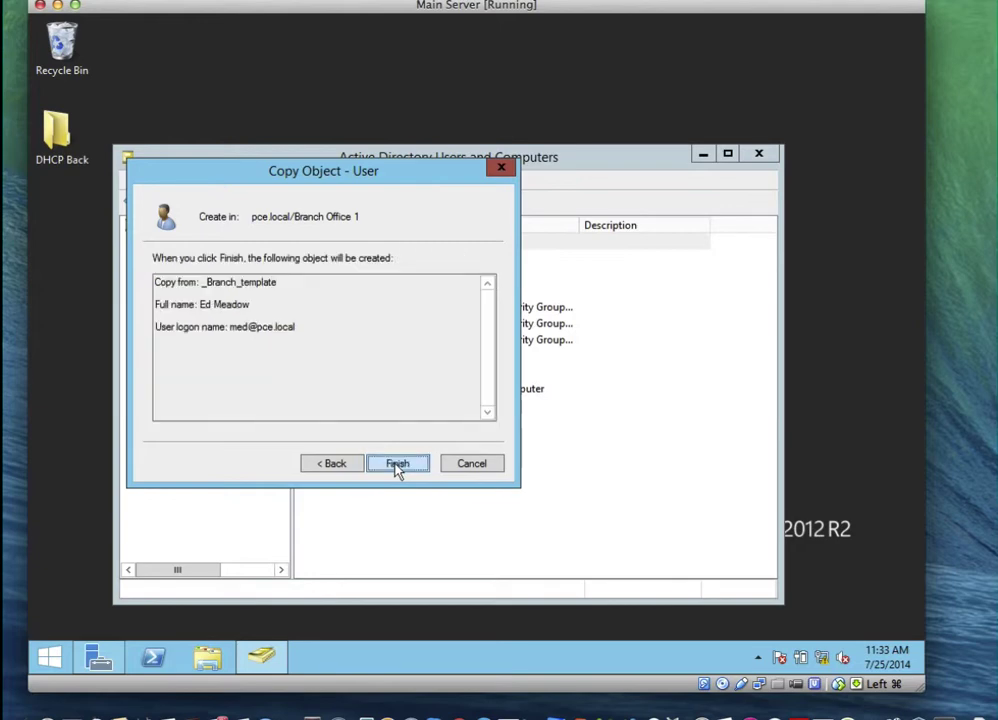
left_click(397, 466)
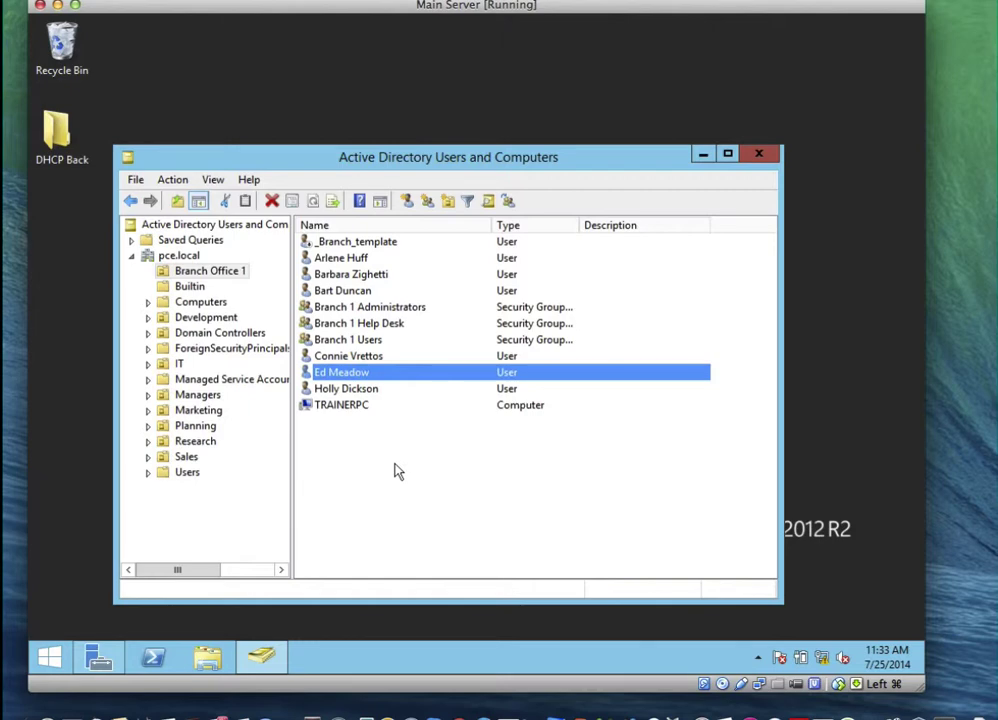
right_click(396, 376)
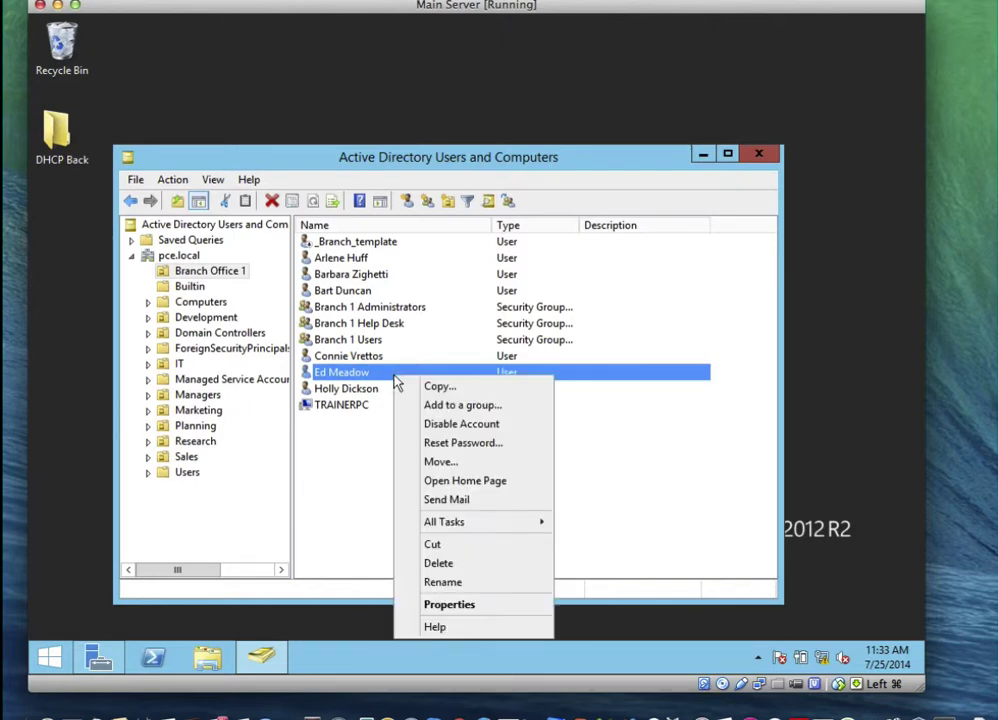
left_click(455, 604)
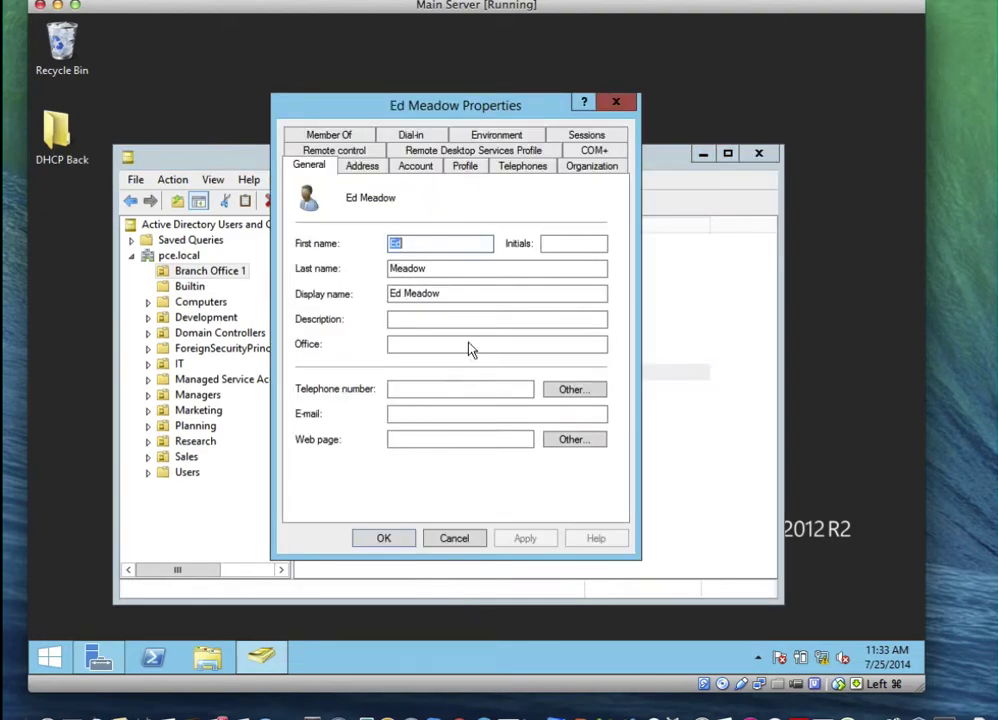
left_click(418, 170)
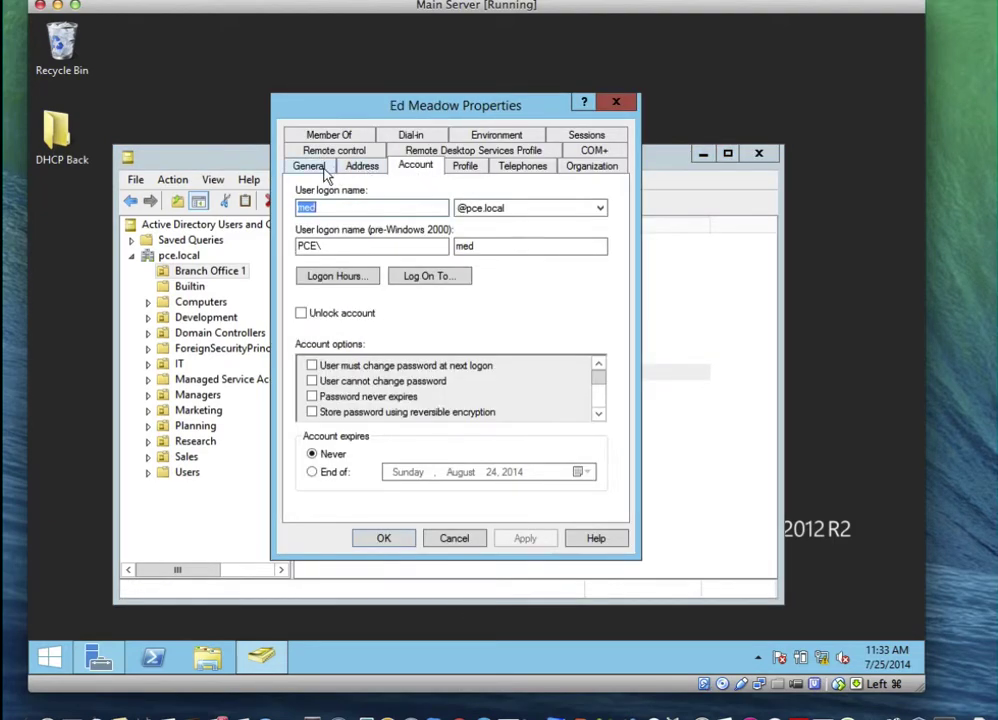
left_click(465, 167)
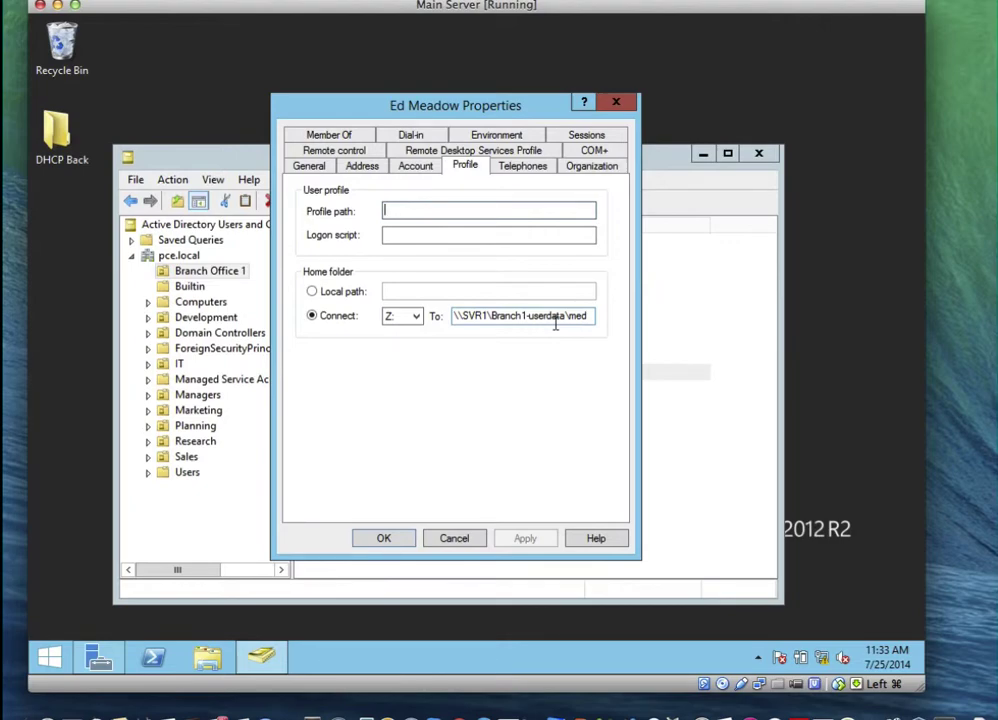
left_click(332, 136)
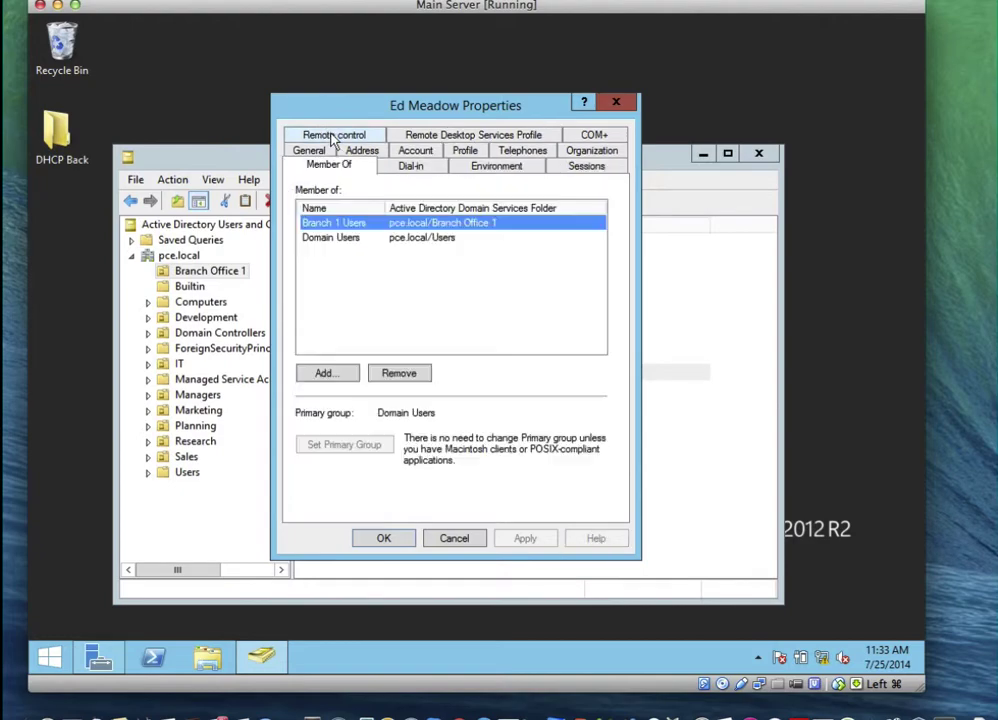
left_click(360, 241)
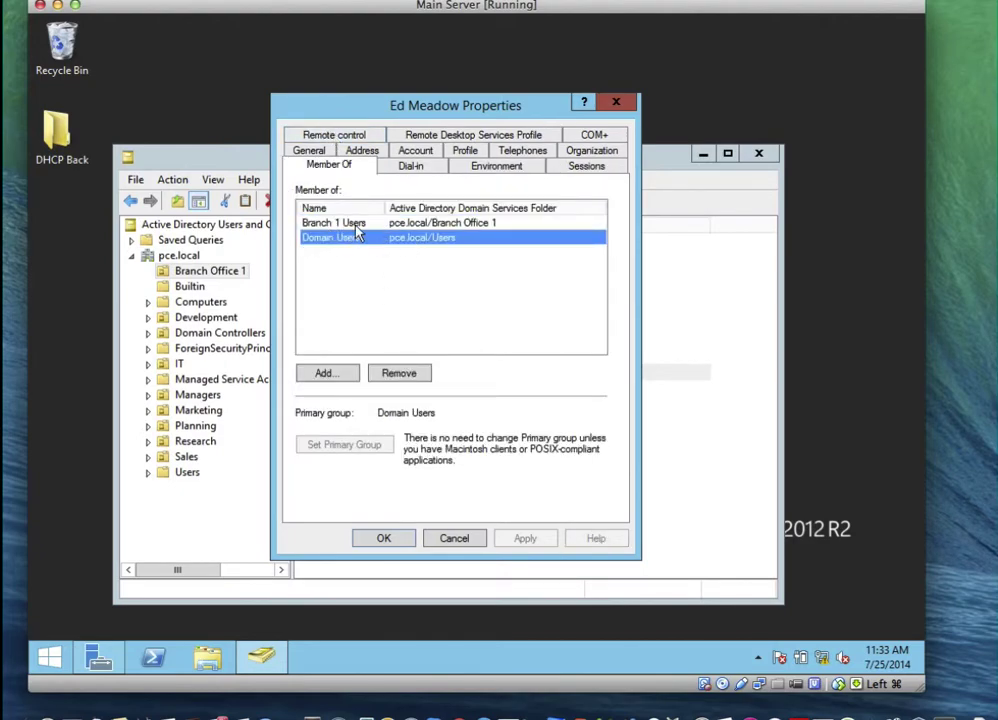
left_click(372, 150)
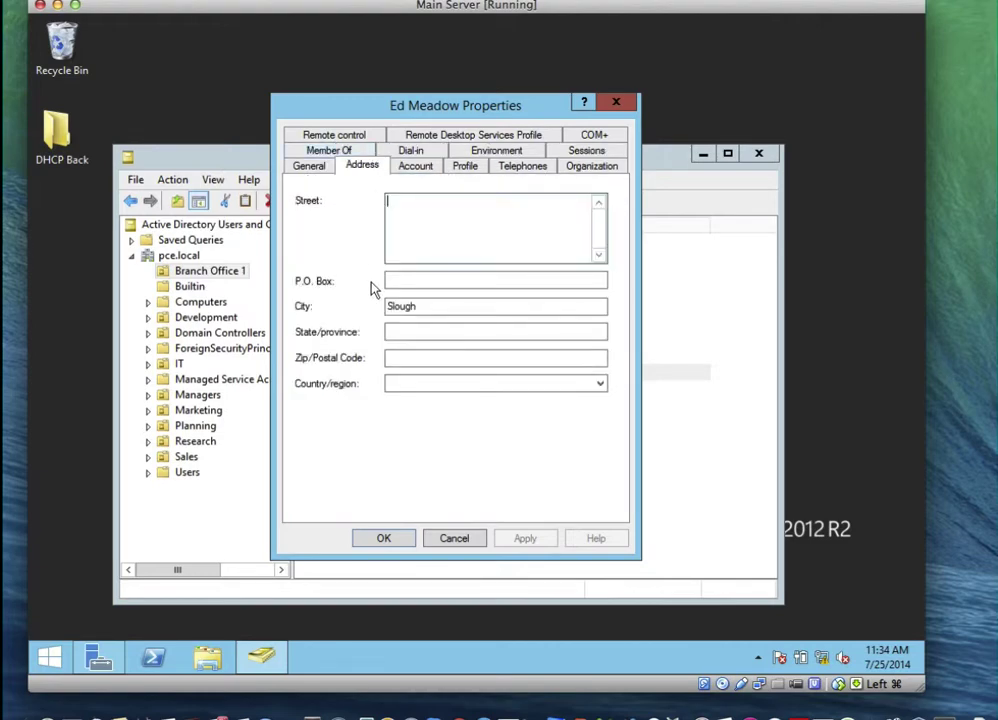
left_click(419, 305)
left_click(379, 536)
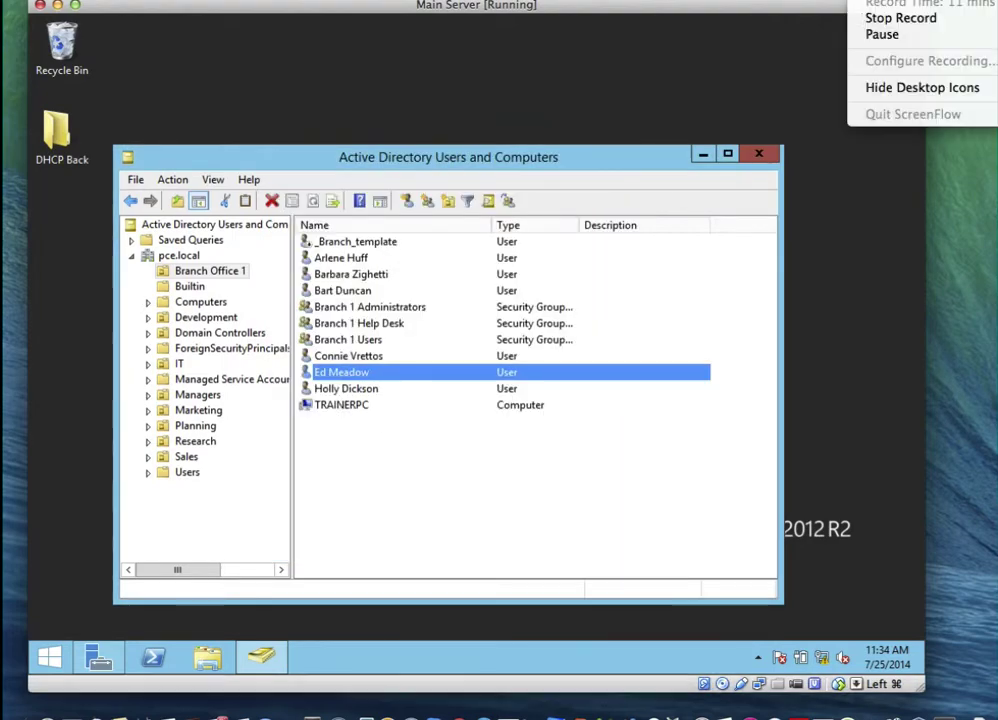
On Windows 8.1, sign in to the PCE domain as Other user with the new branch user's name and password
left_click(862, 36)
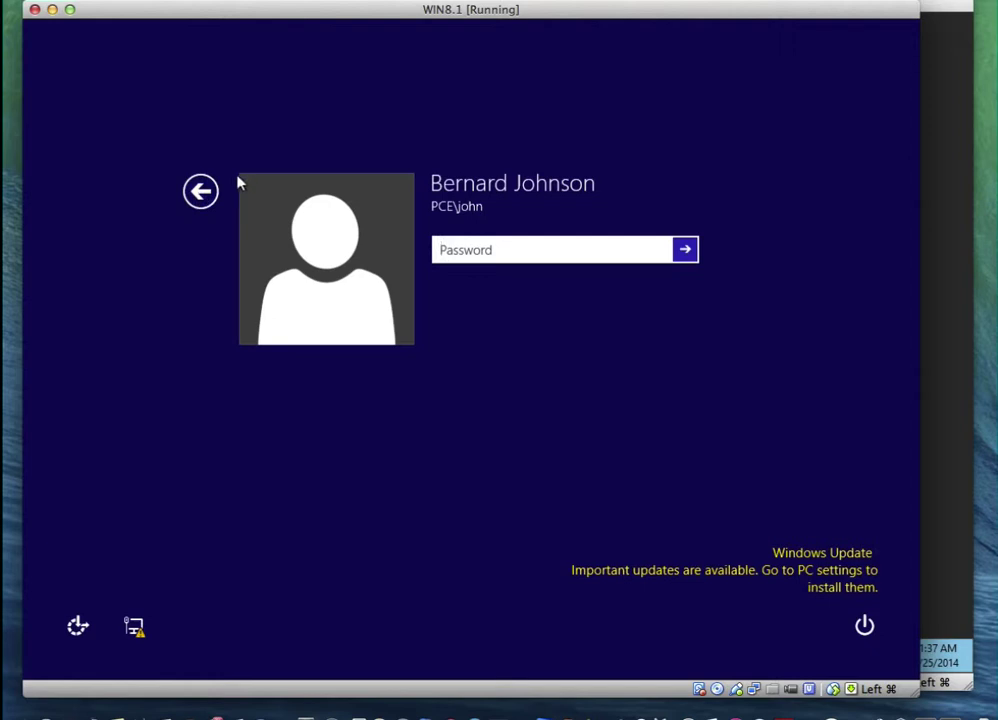
left_click(196, 192)
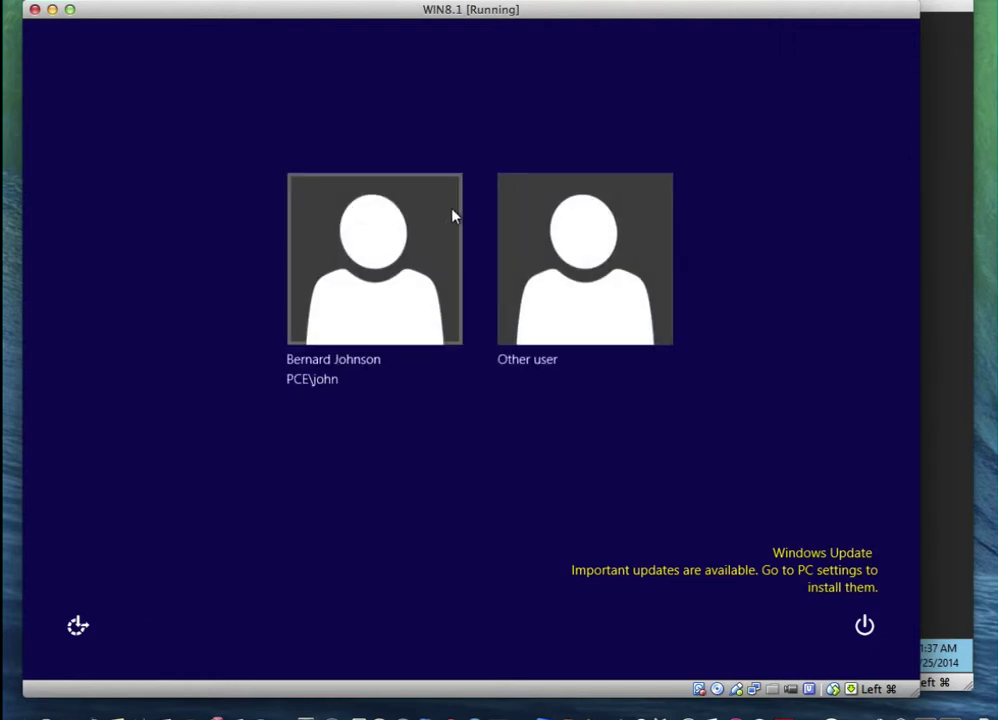
left_click(540, 222)
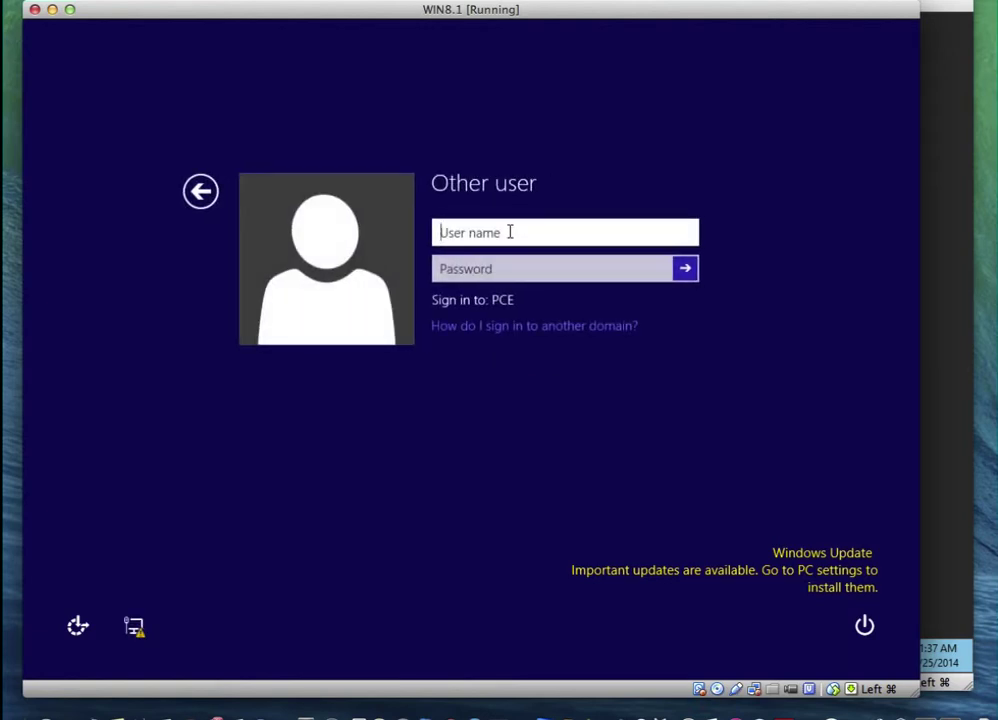
type("med")
key("Tab")
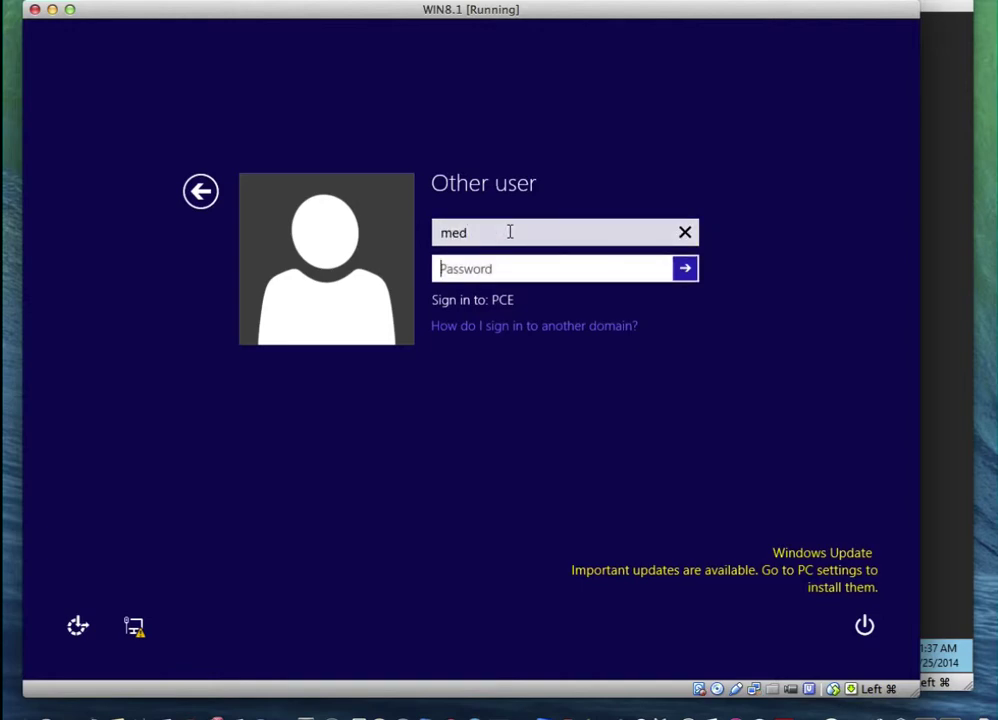
type("••••••••")
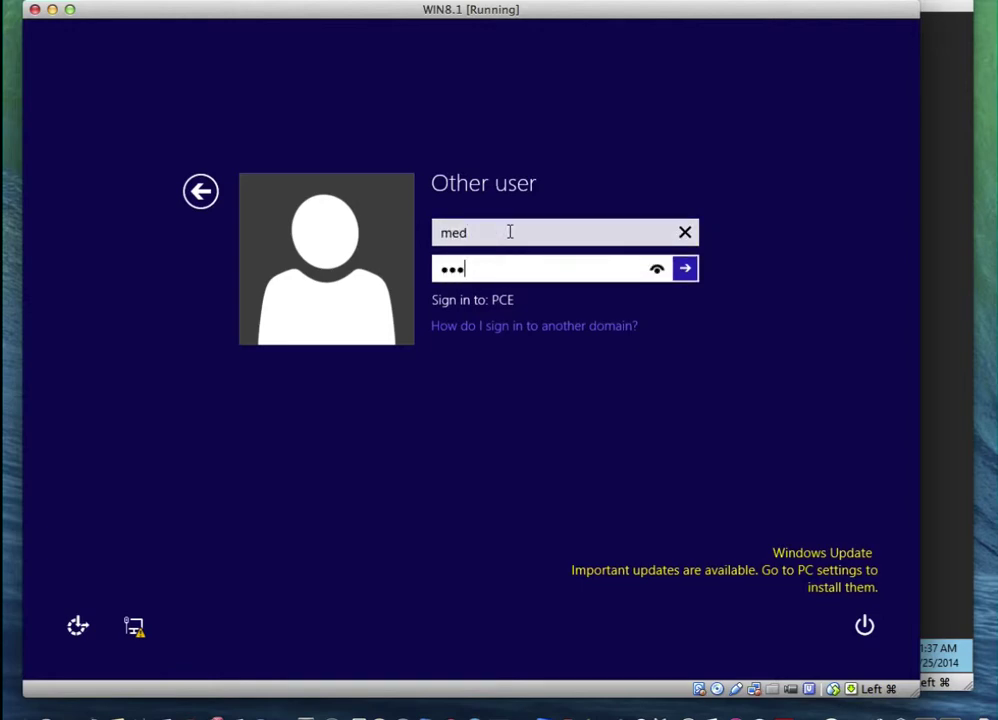
key("Return")
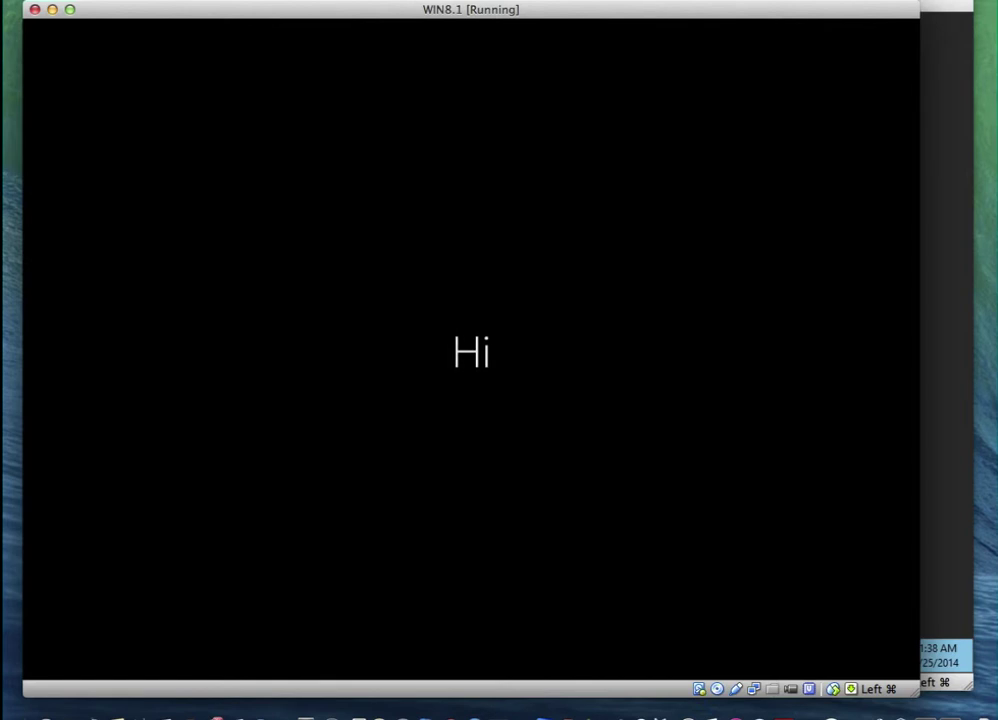
left_click(869, 33)
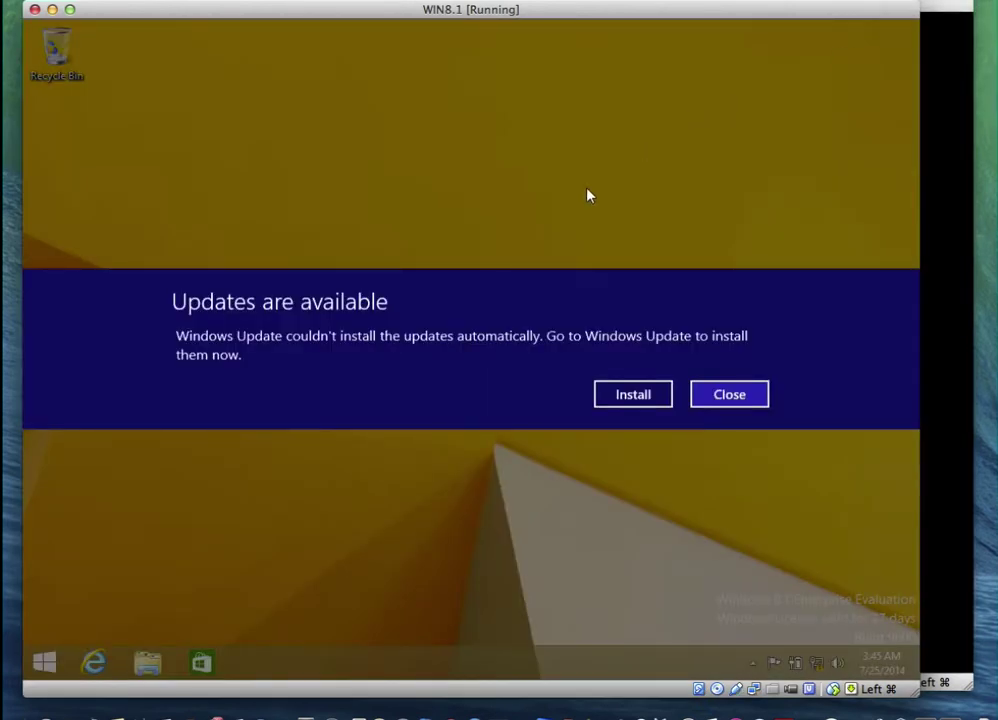
Close the 'Updates are available' notice on the Windows 8.1 desktop
left_click(730, 397)
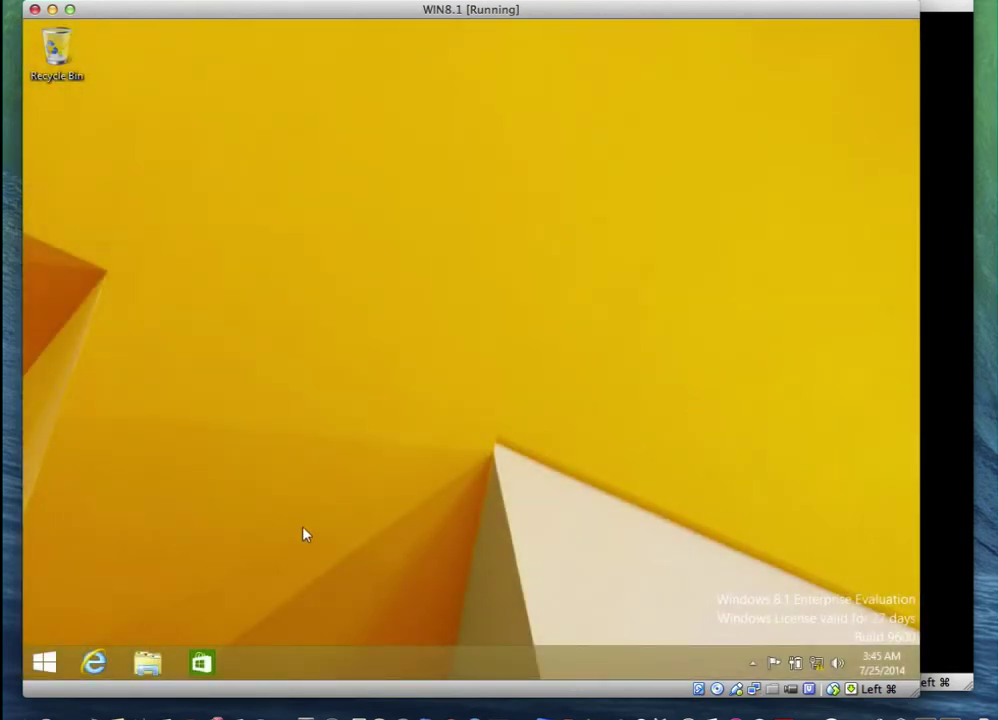
Open the mapped Z: network drive from This PC, confirm it is empty, and return to This PC
left_click(147, 662)
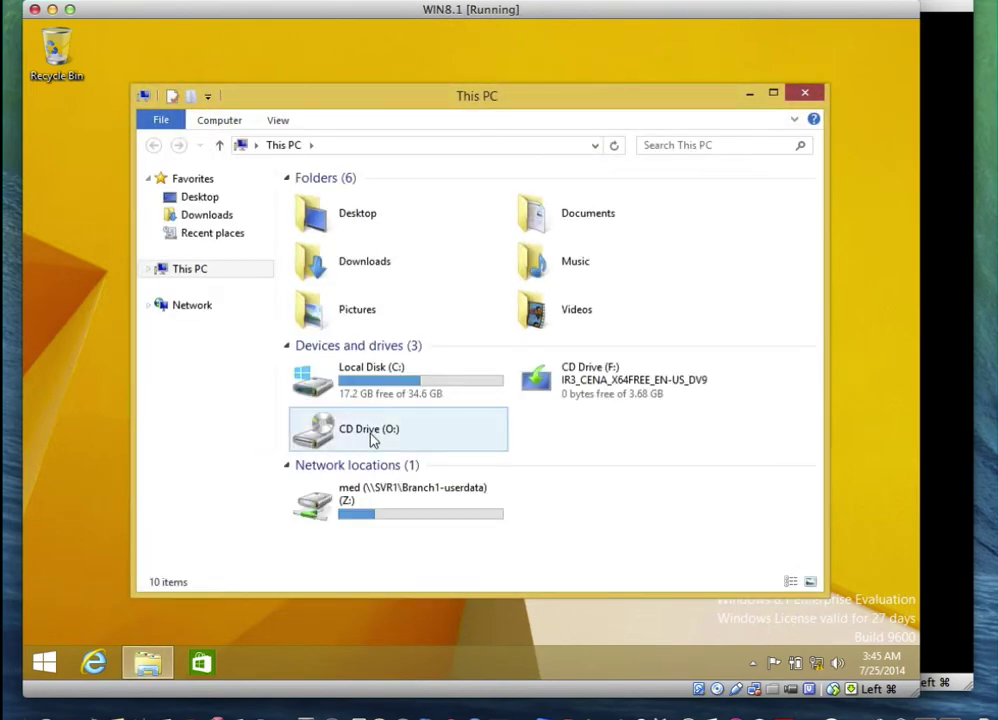
mouse_move(407, 513)
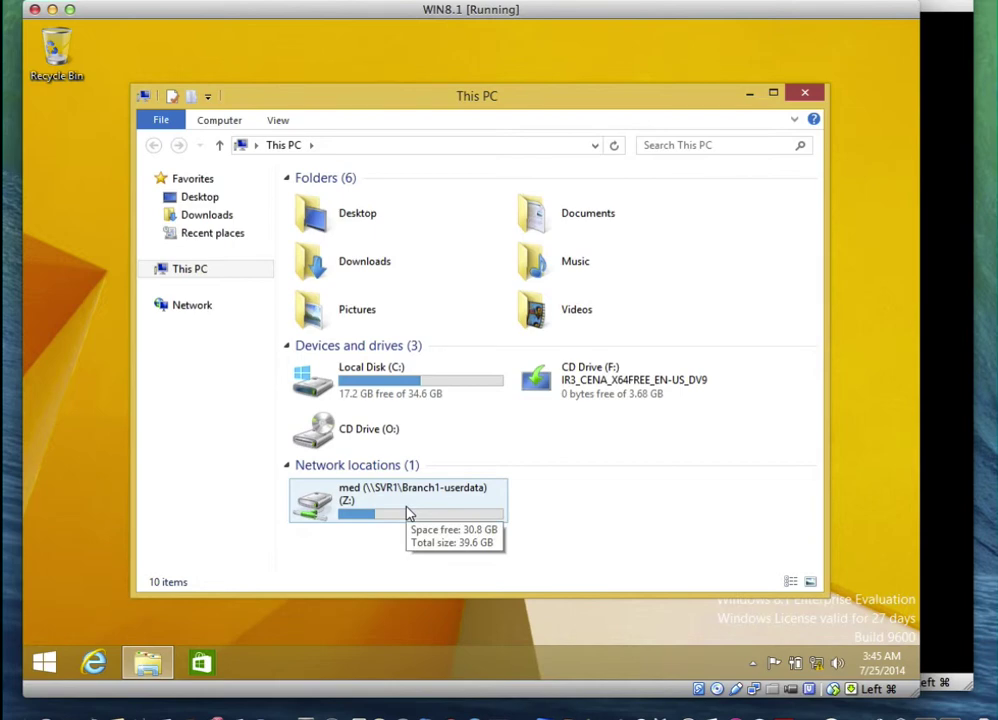
double_click(407, 513)
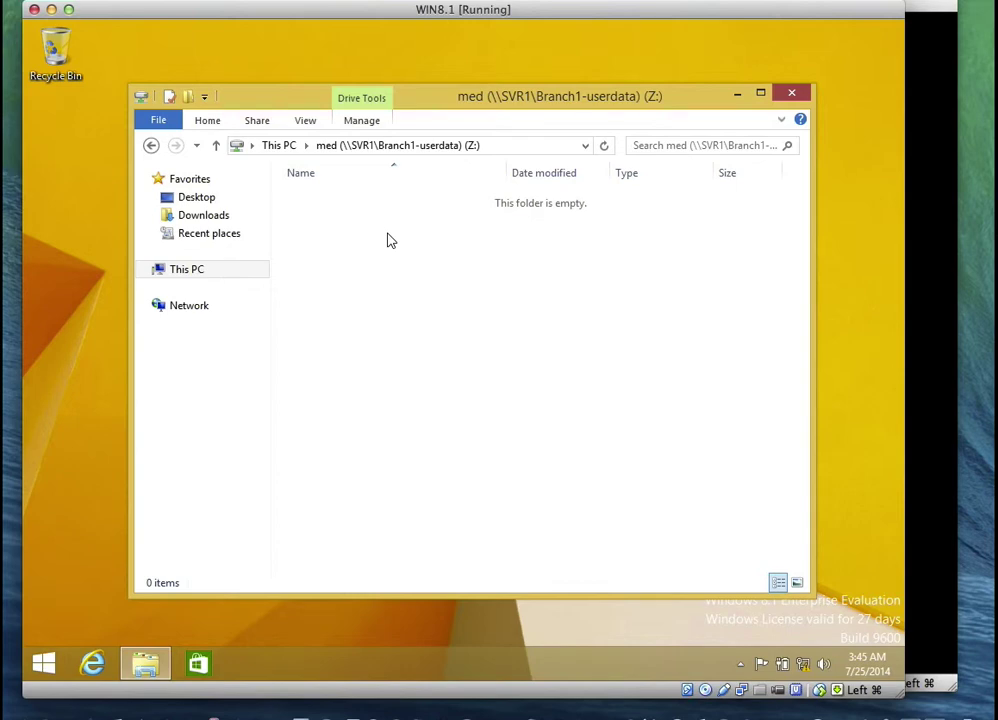
left_click(280, 146)
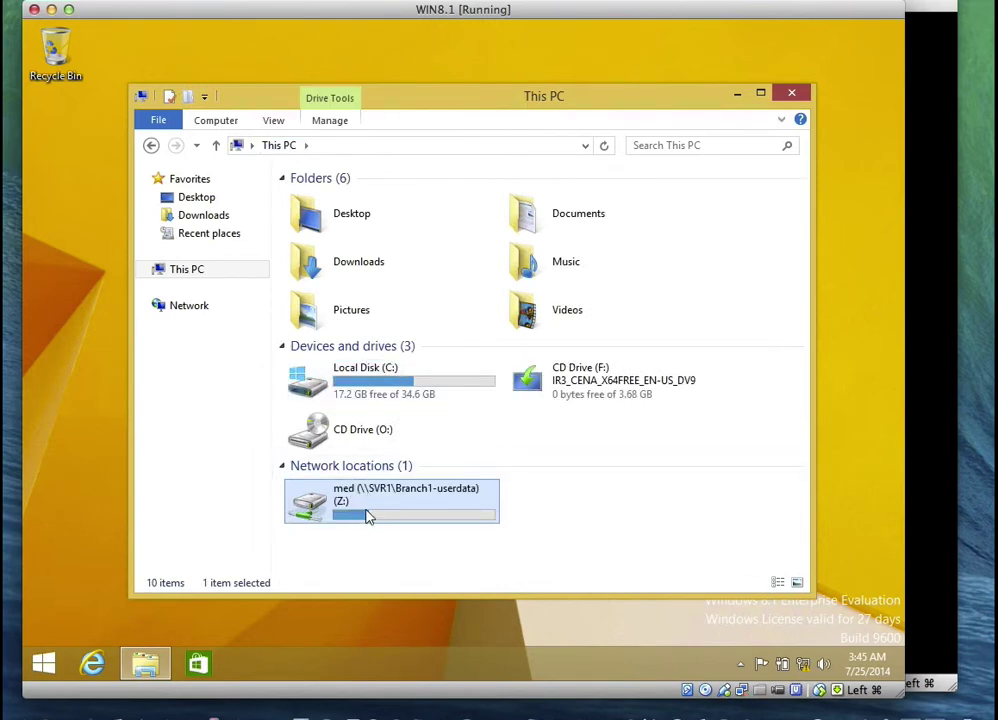
mouse_move(368, 515)
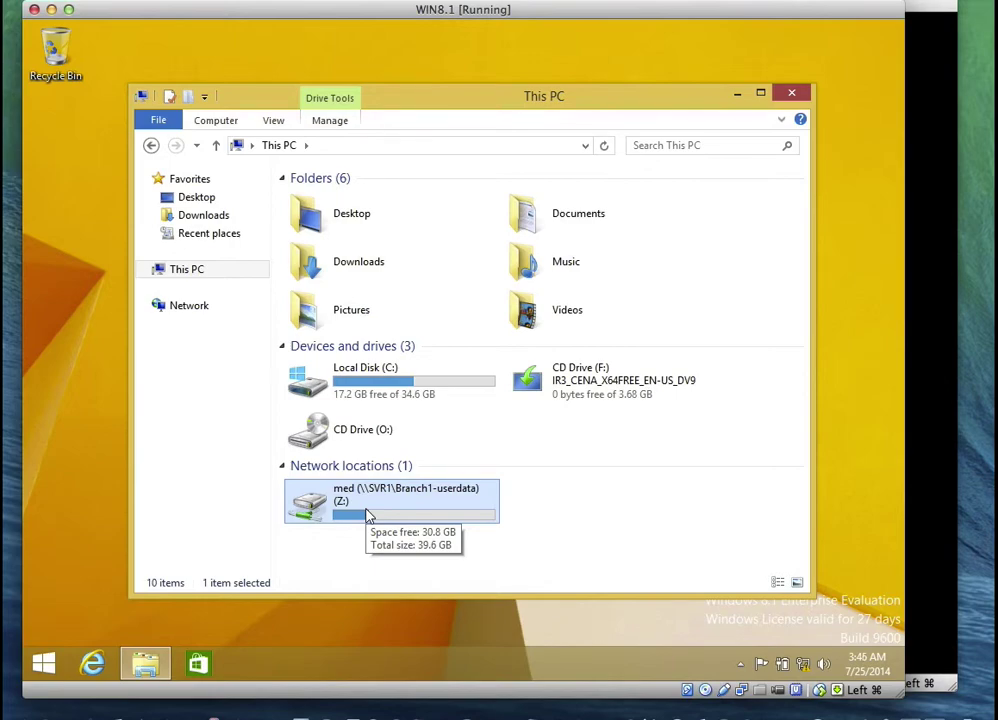
left_click(862, 3)
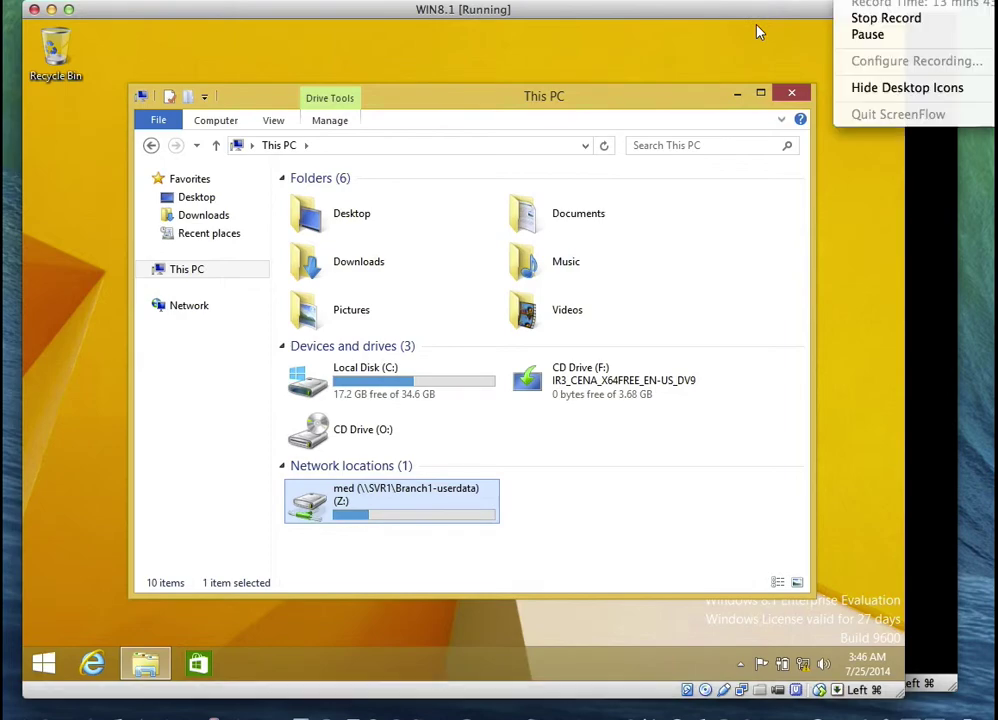
On the server, browse to the med folder under Local Disk (C:)\Branch1-userdata
left_click(864, 35)
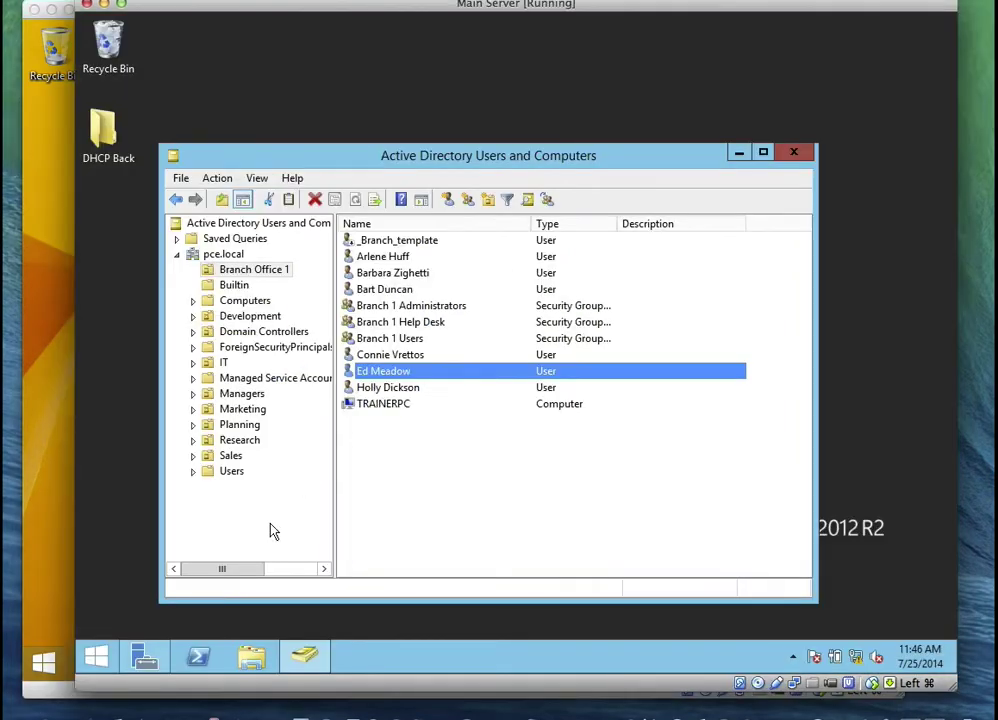
left_click(251, 656)
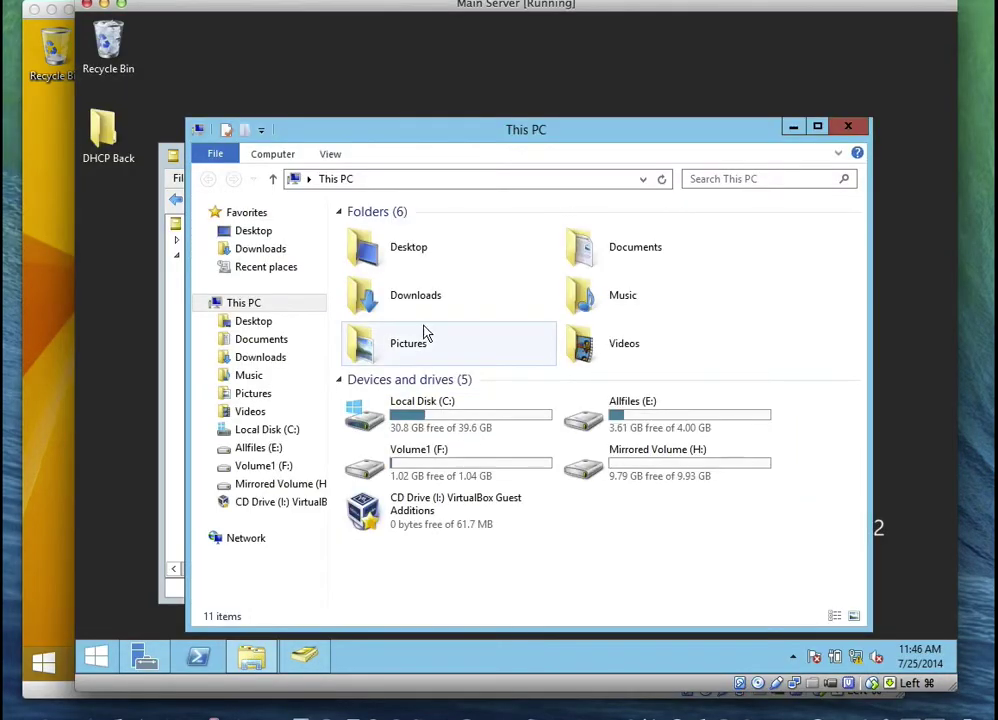
left_click(462, 420)
double_click(462, 420)
left_click(441, 232)
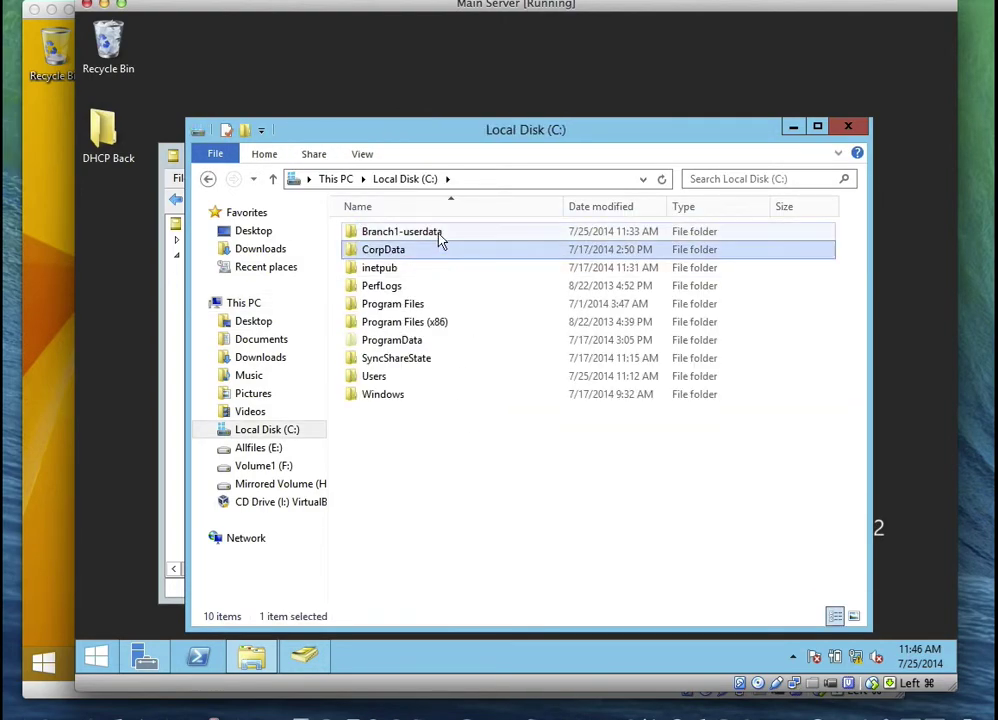
double_click(441, 238)
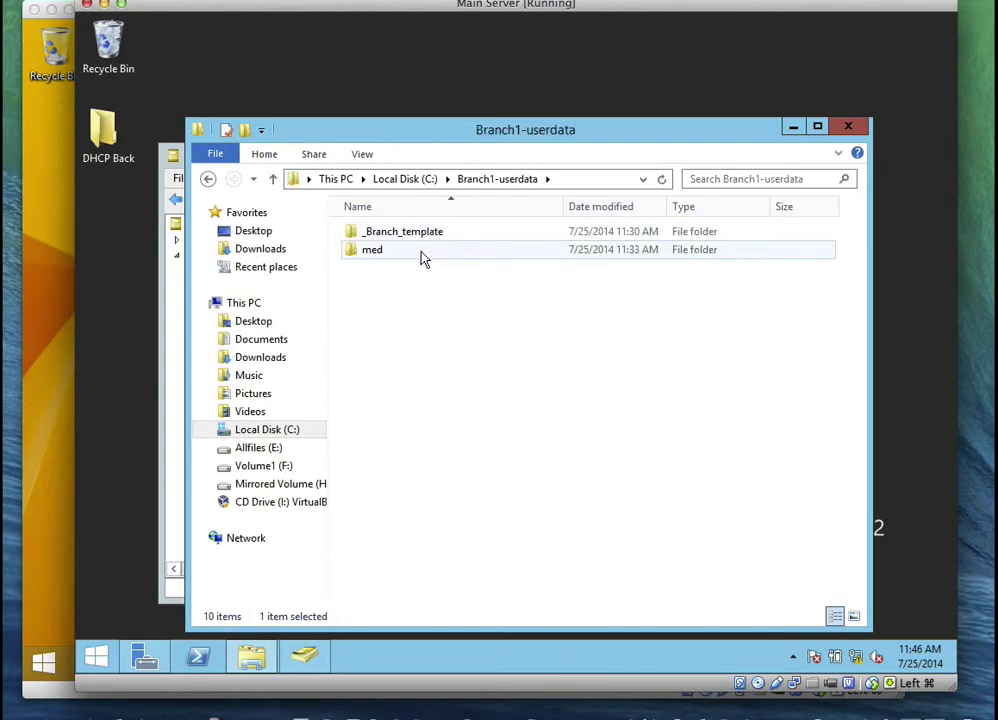
double_click(421, 258)
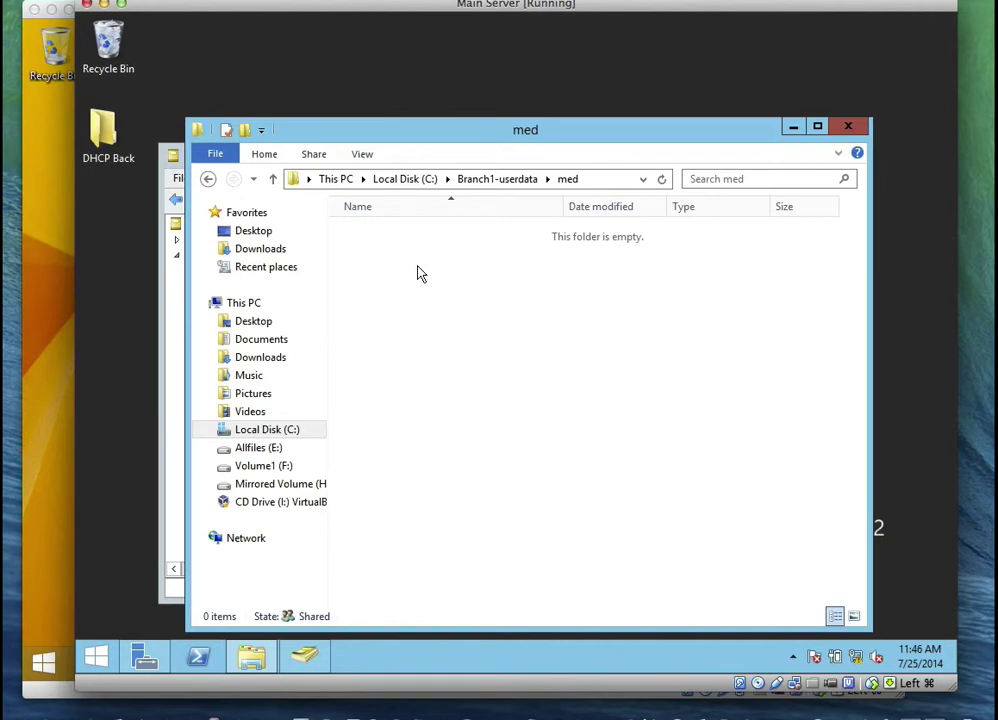
Create a new folder named Today inside med
right_click(418, 266)
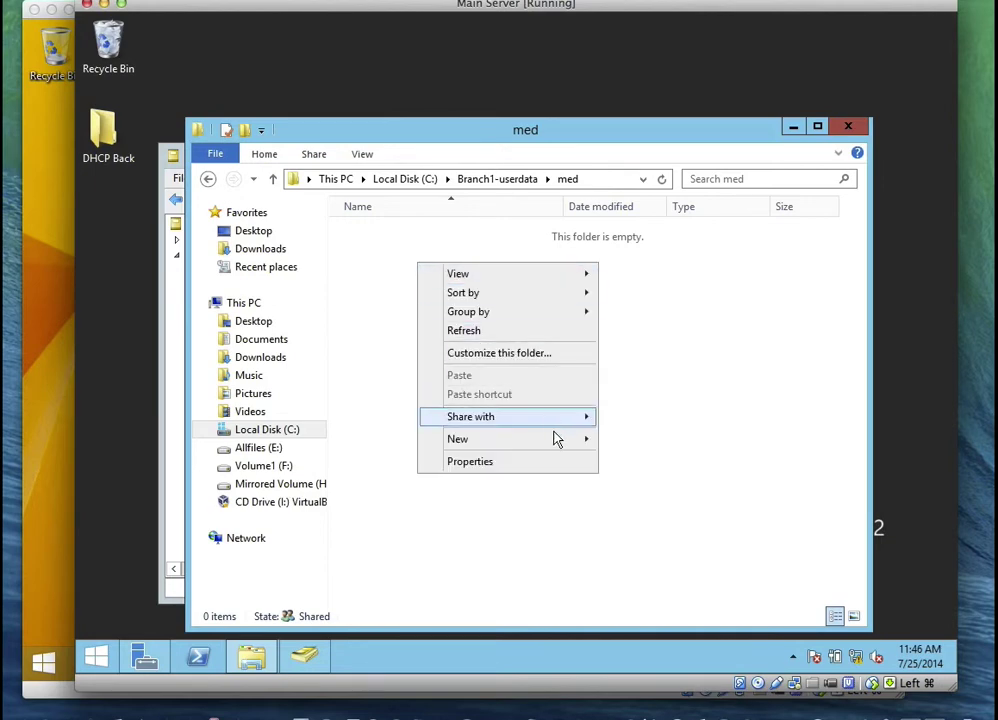
mouse_move(557, 441)
left_click(604, 439)
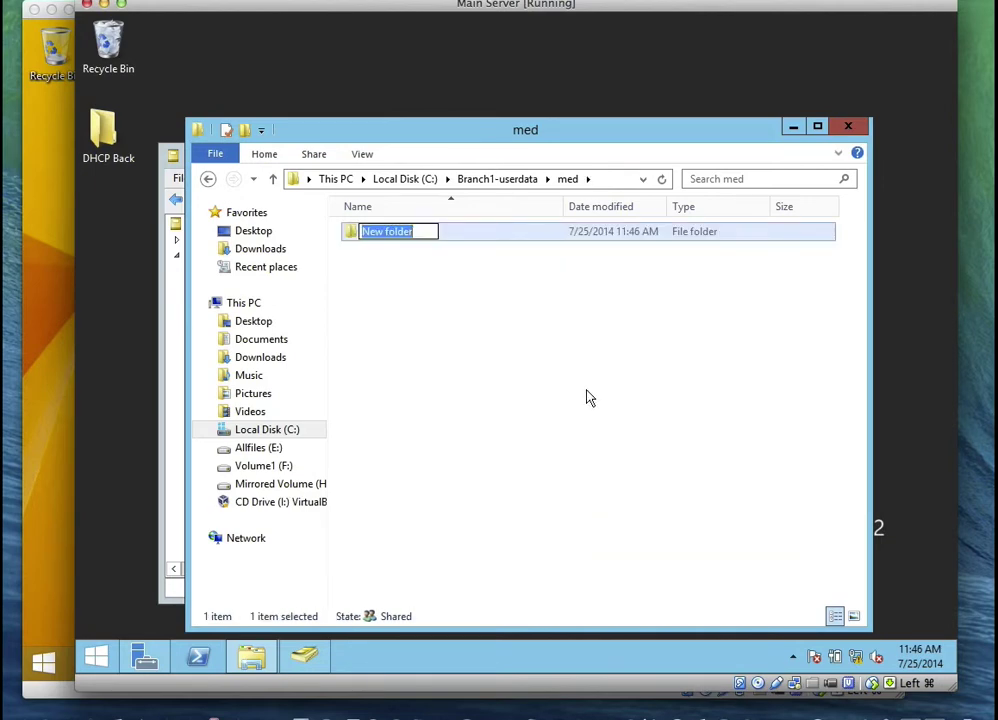
type("Today")
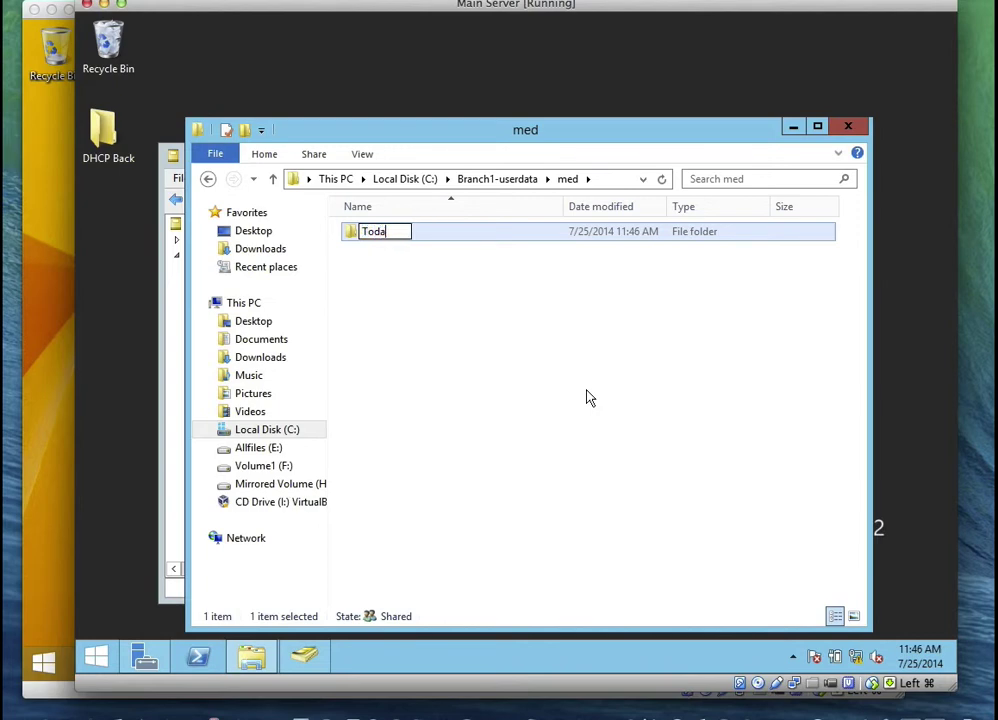
left_click(408, 270)
Inside Today, create a text document named Payment Reports and open it in Notepad
double_click(394, 243)
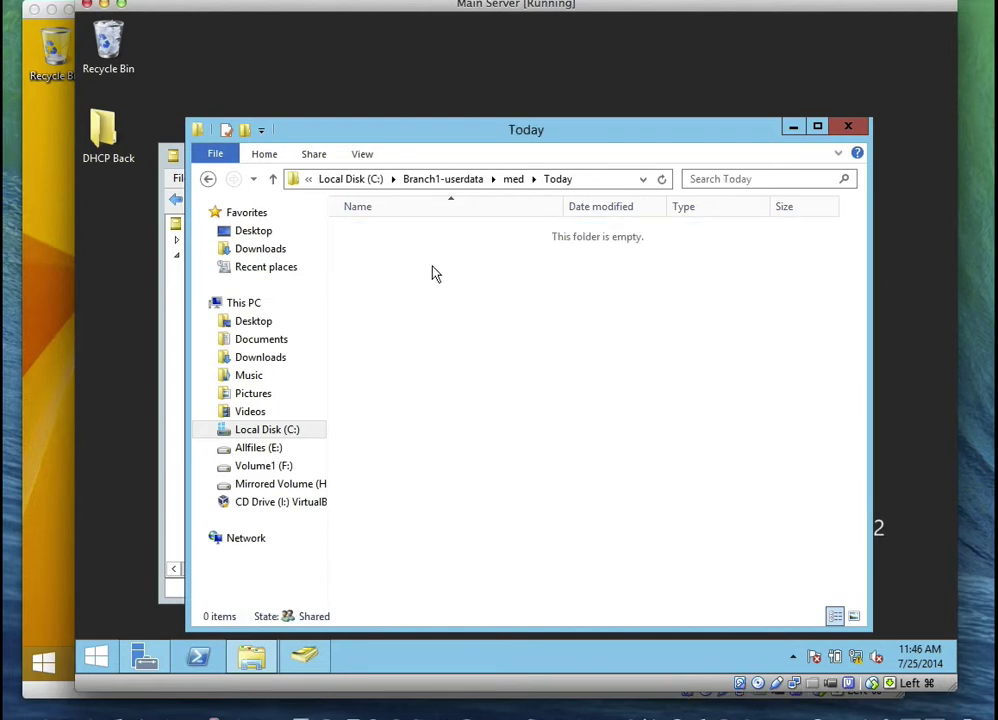
right_click(447, 283)
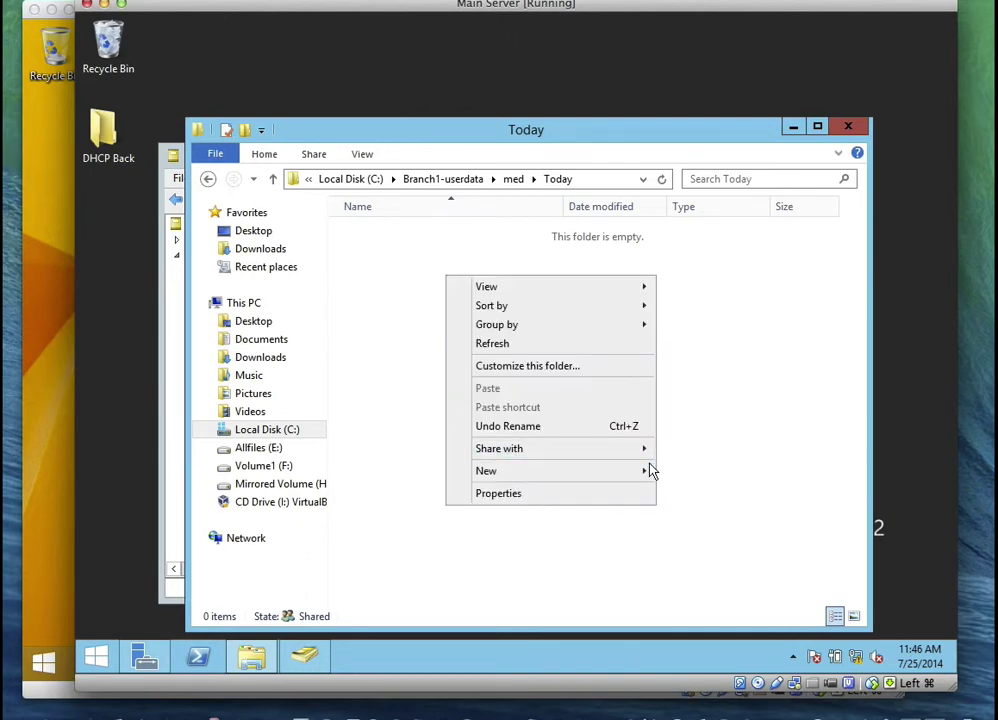
mouse_move(645, 476)
left_click(703, 569)
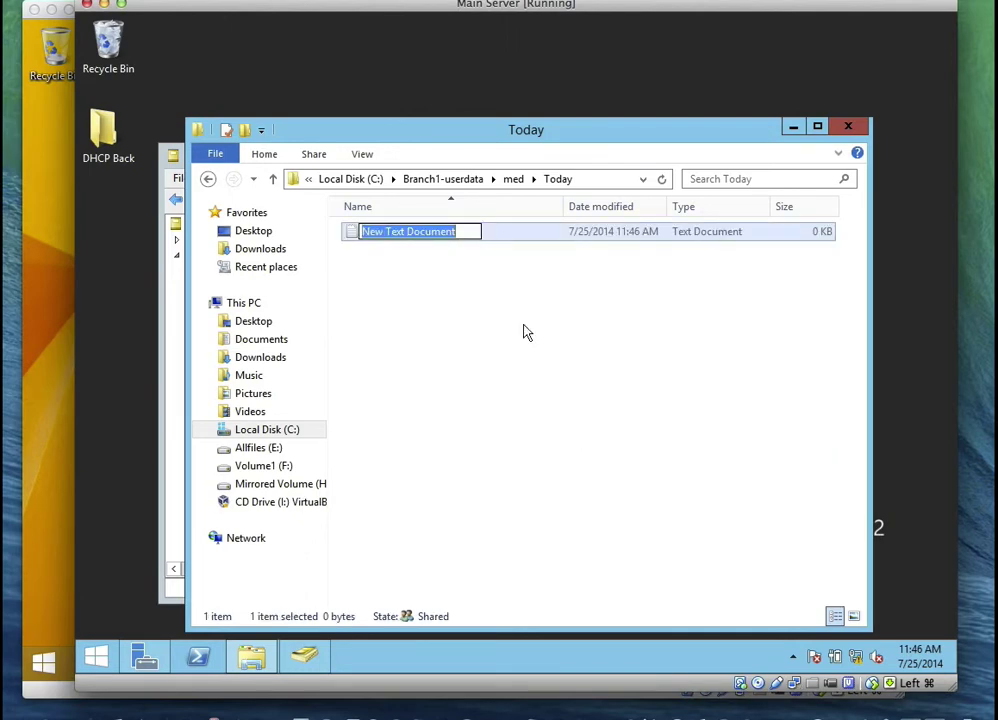
type("Pay")
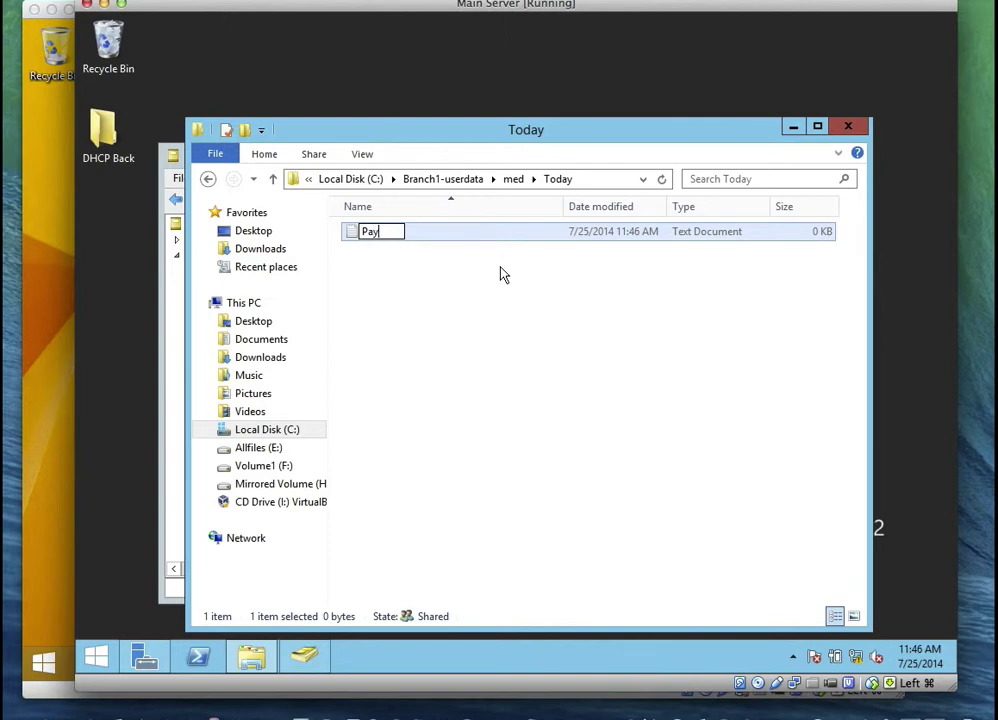
type("ment Re")
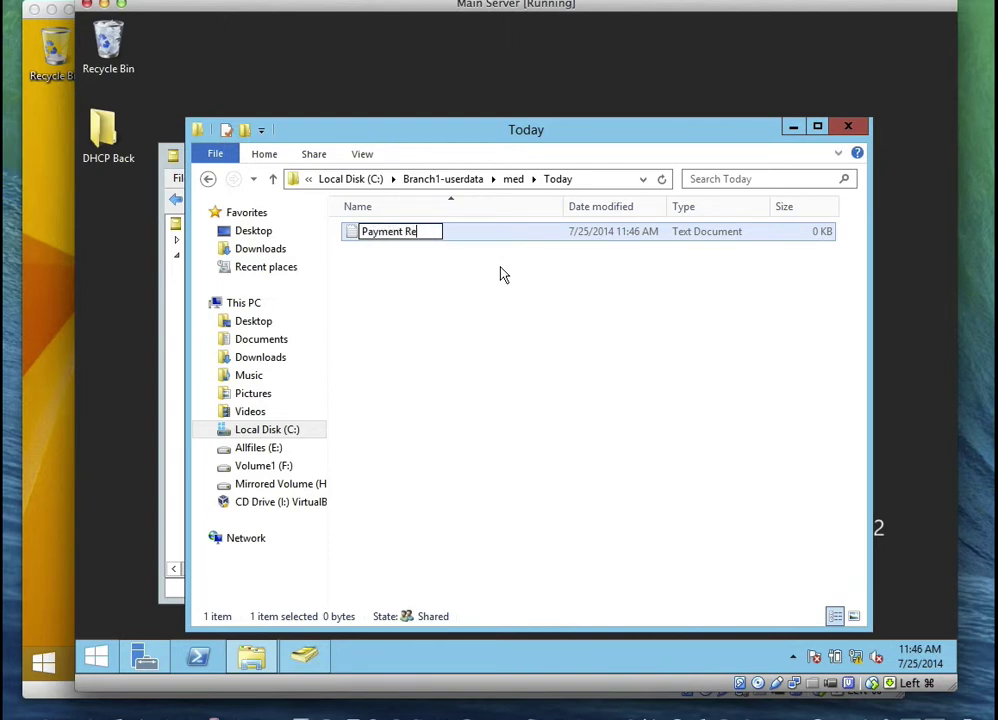
type("ports")
left_click(497, 325)
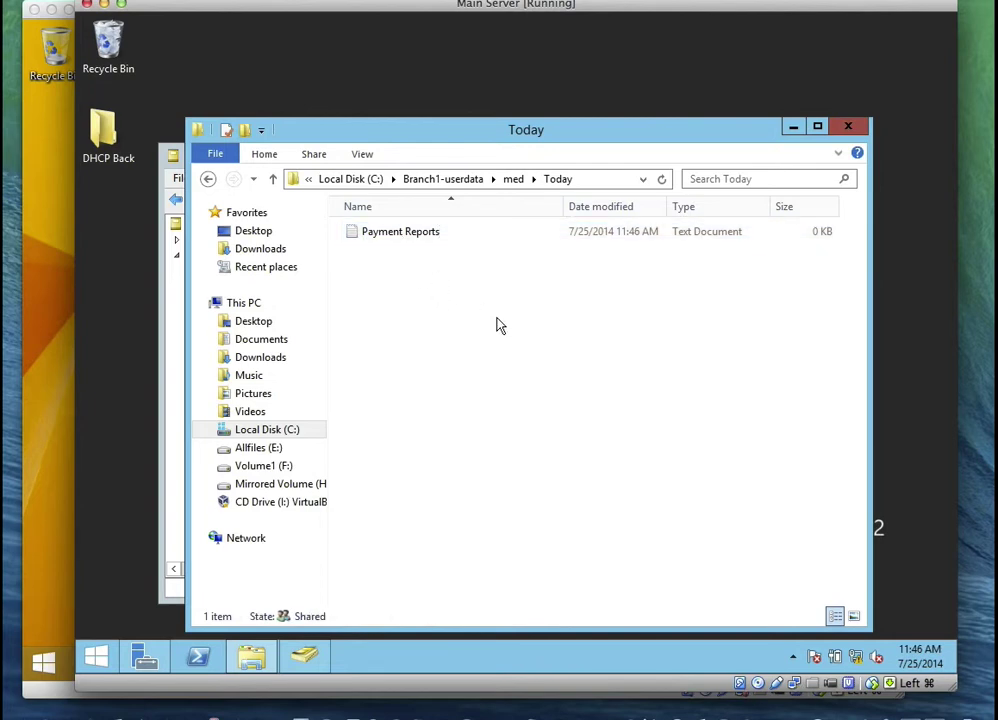
left_click(405, 245)
double_click(405, 245)
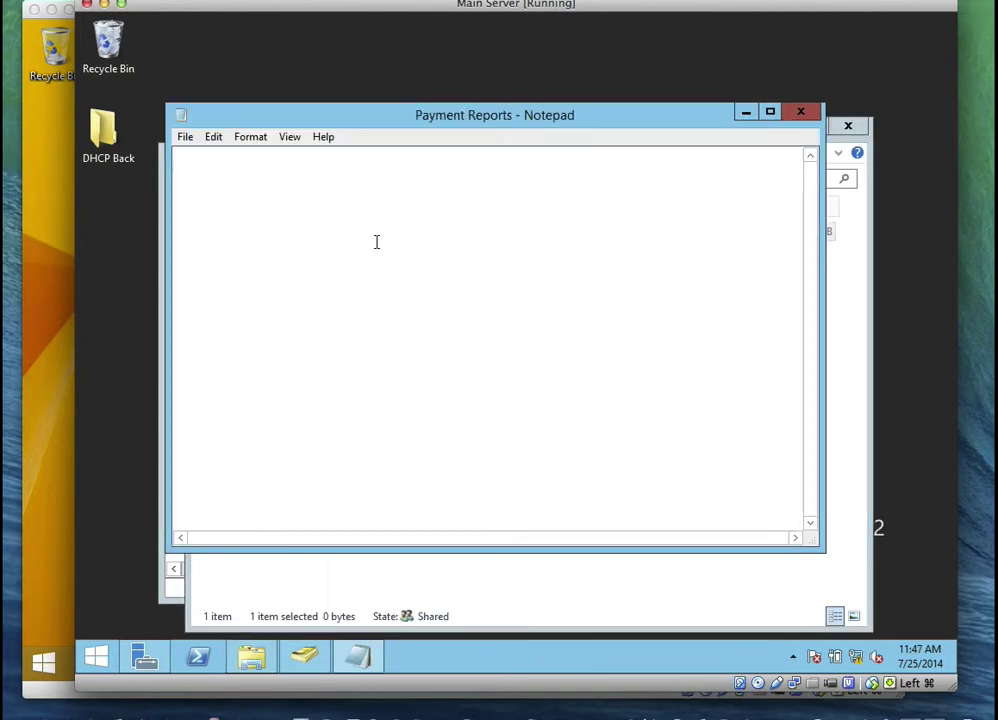
Write 'Laptop N$2400' and 'Desktop N$7000' on two lines, save the file, and close Notepad
type("Laptop  ")
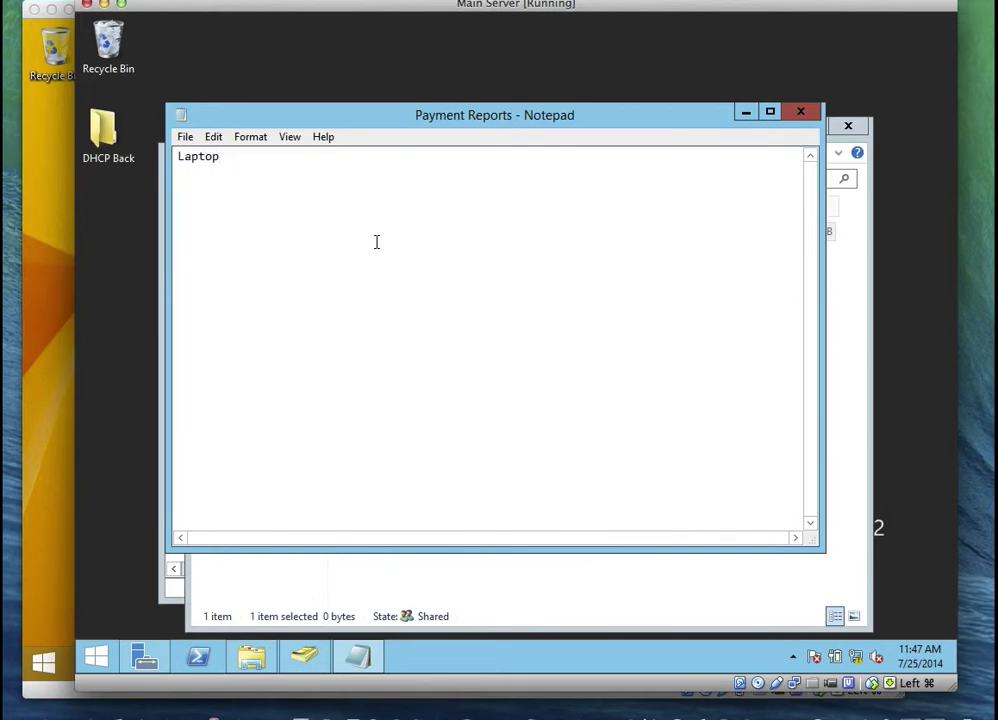
type(" N$2400")
key("Return")
key("Return")
type("DEskop")
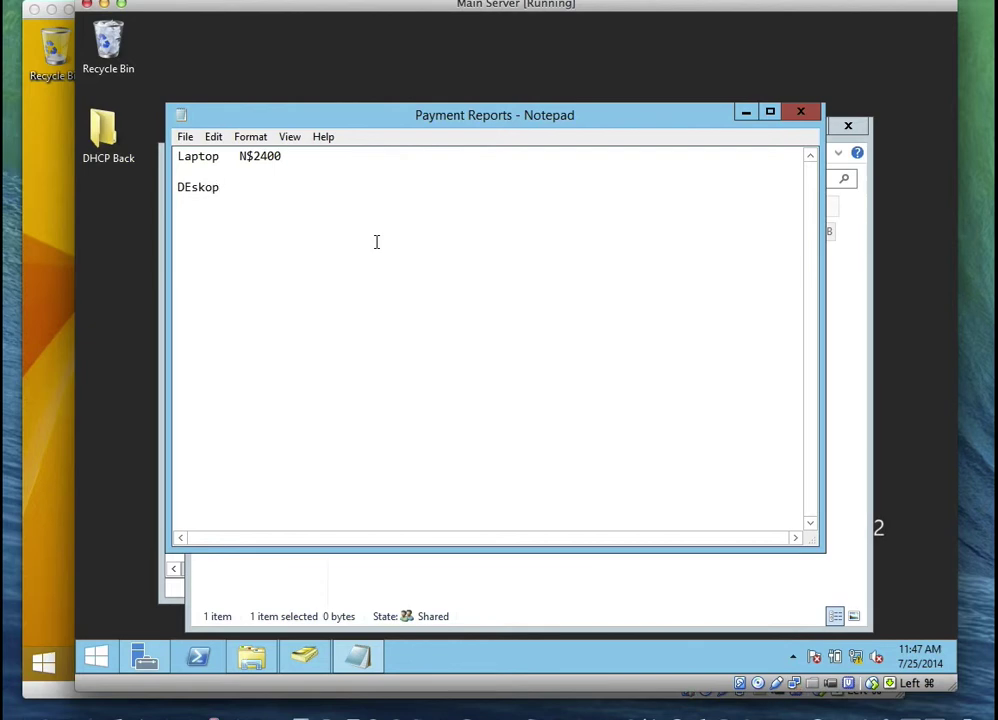
key("BackSpace")
key("BackSpace")
key("BackSpace")
key("BackSpace")
key("BackSpace")
type("esktop N$7000")
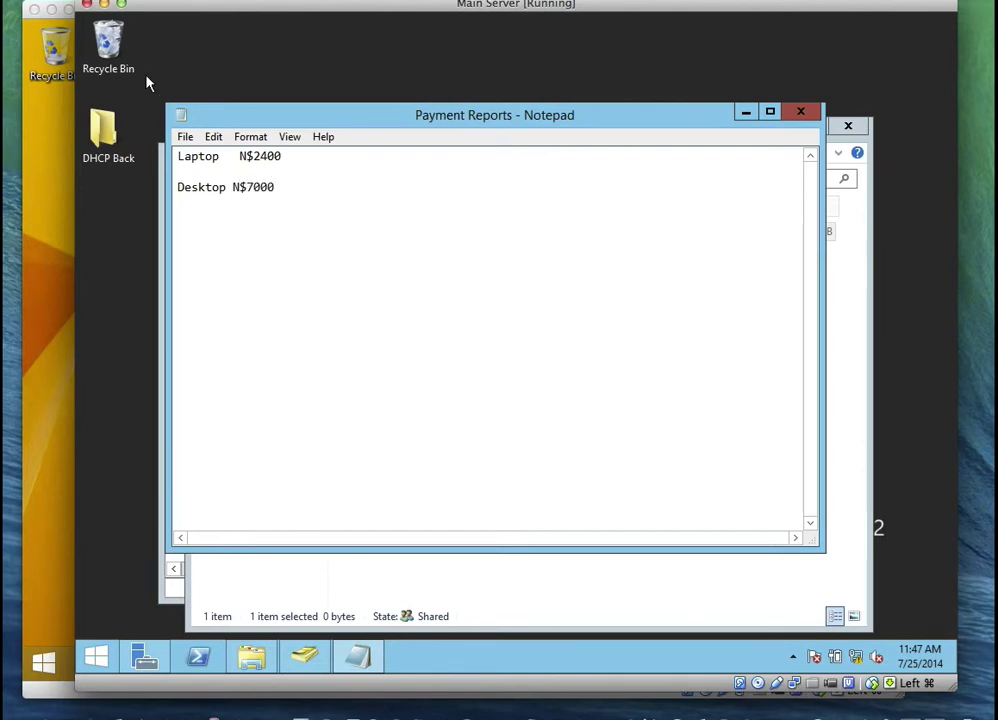
left_click(185, 136)
left_click(205, 194)
left_click(800, 111)
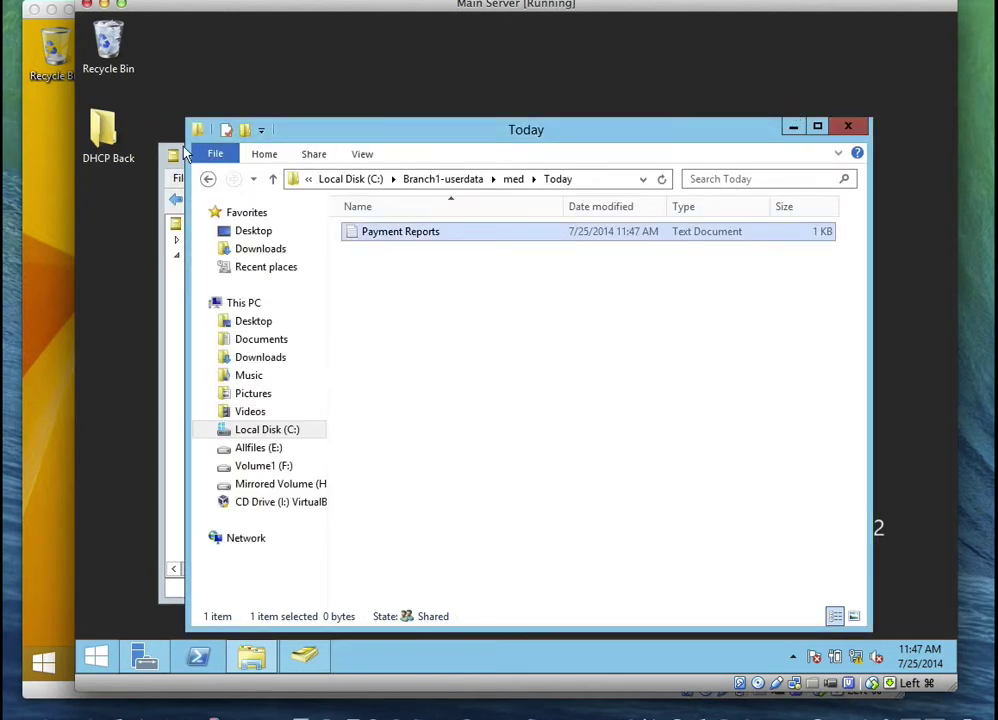
On the Windows 8.1 client, refresh This PC and open the Today folder on the Z: drive
left_click(31, 40)
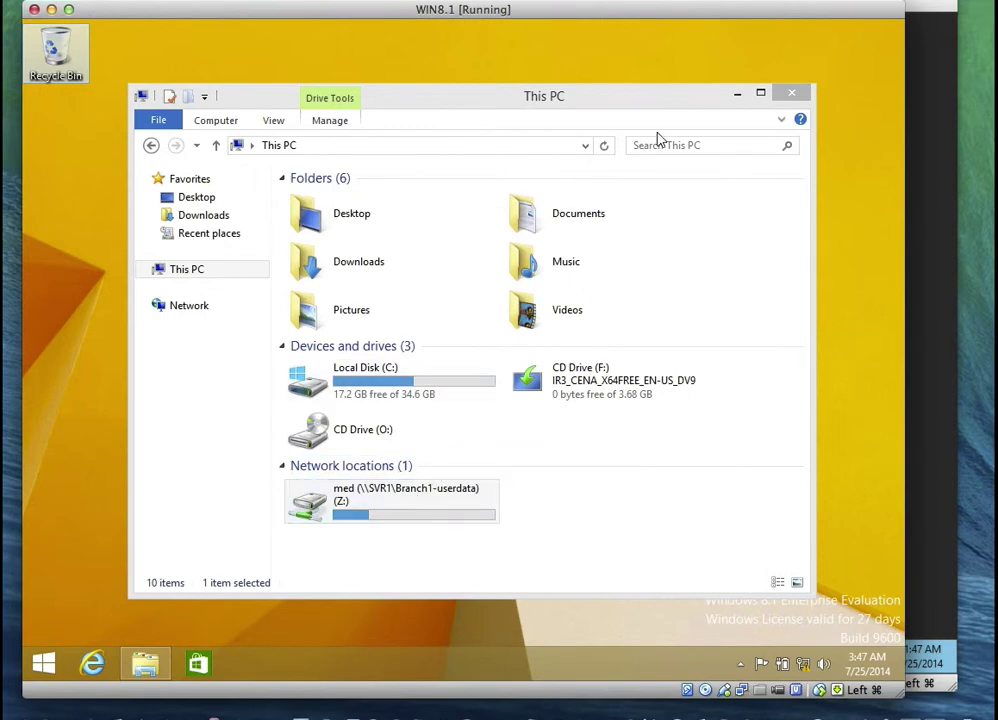
left_click(604, 148)
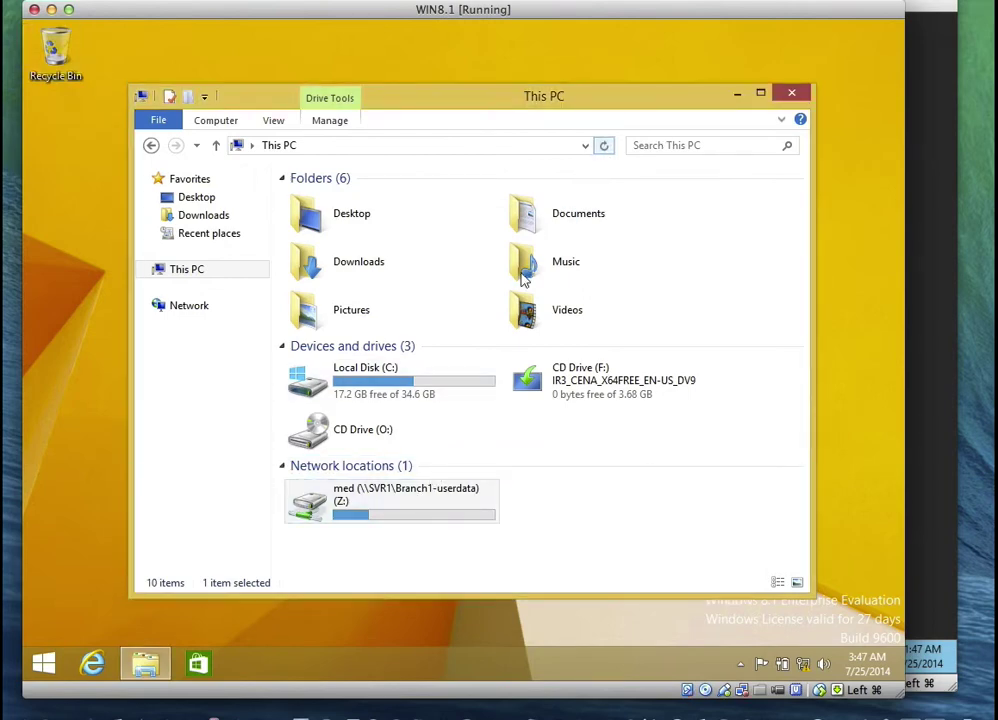
double_click(413, 507)
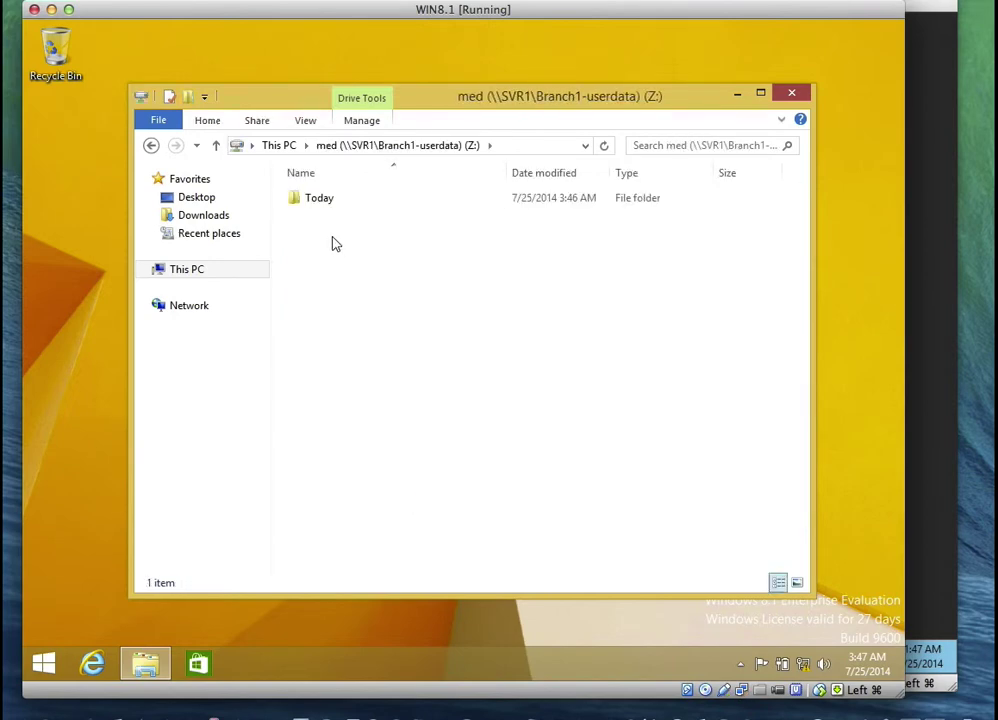
left_click(327, 207)
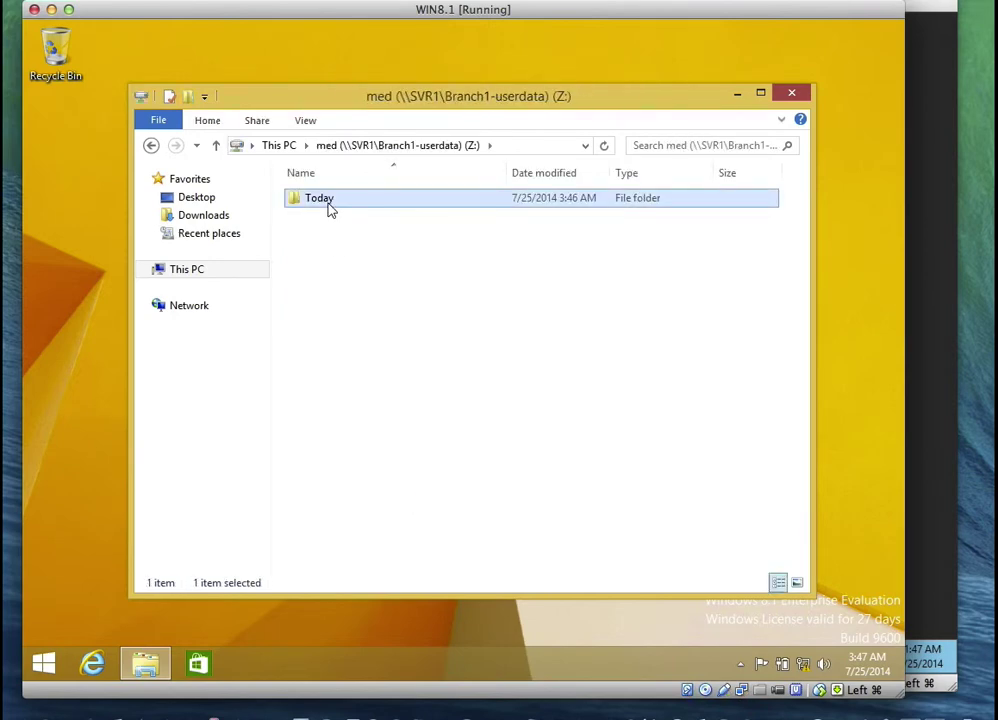
left_click(327, 207)
left_click(327, 212)
double_click(327, 207)
Open Payment Reports to verify both price lines, then close Notepad and File Explorer
double_click(325, 203)
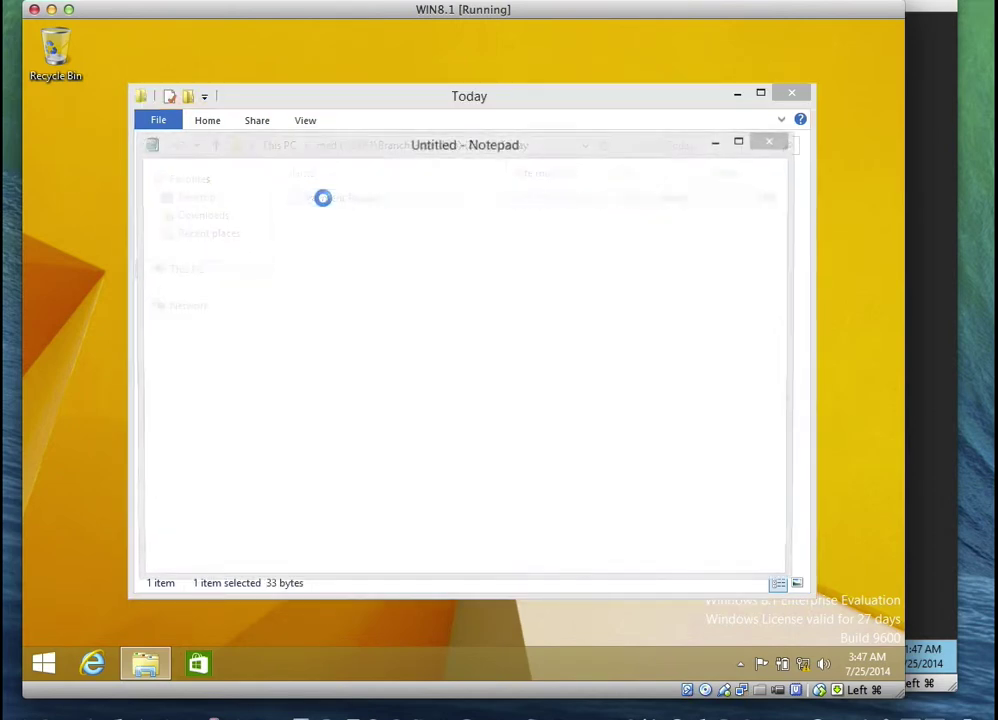
left_click(772, 141)
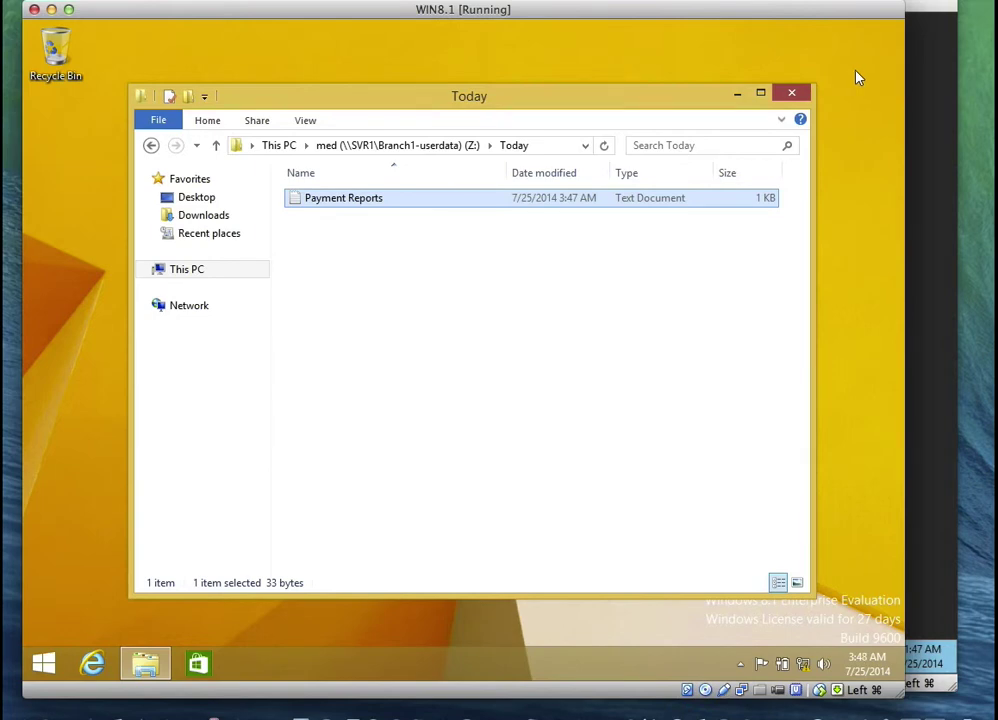
left_click(890, 2)
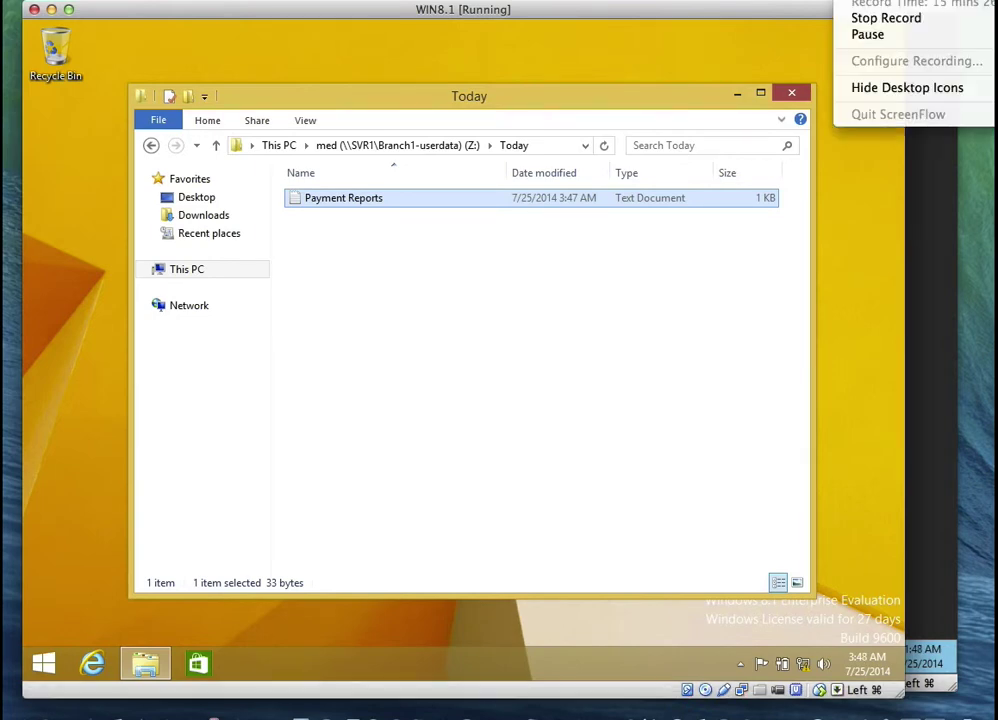
left_click(804, 14)
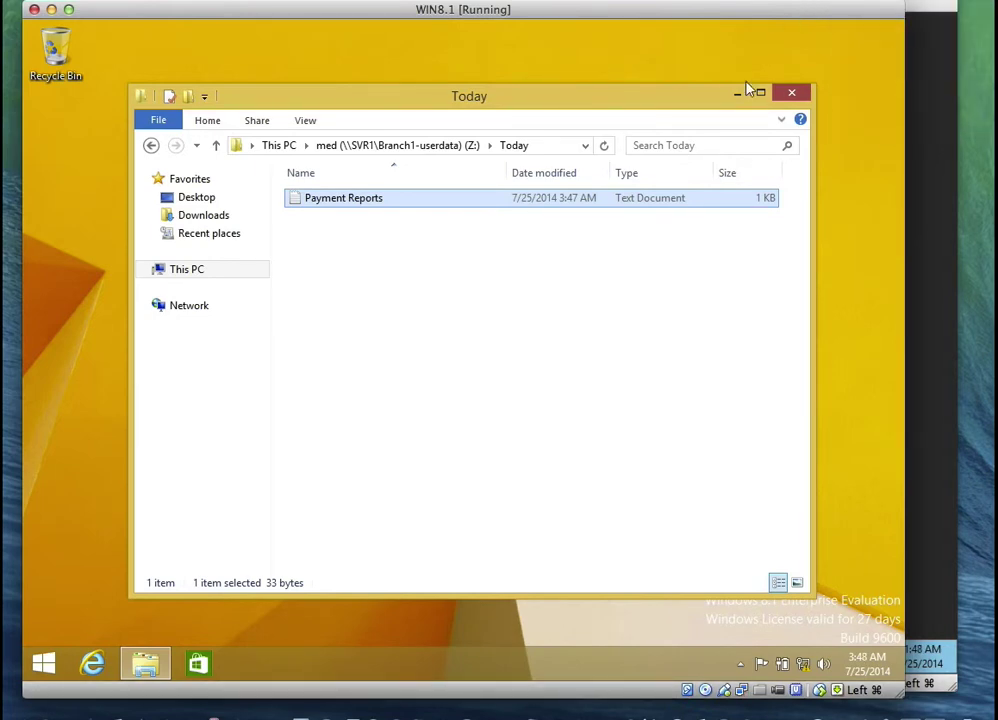
left_click(790, 95)
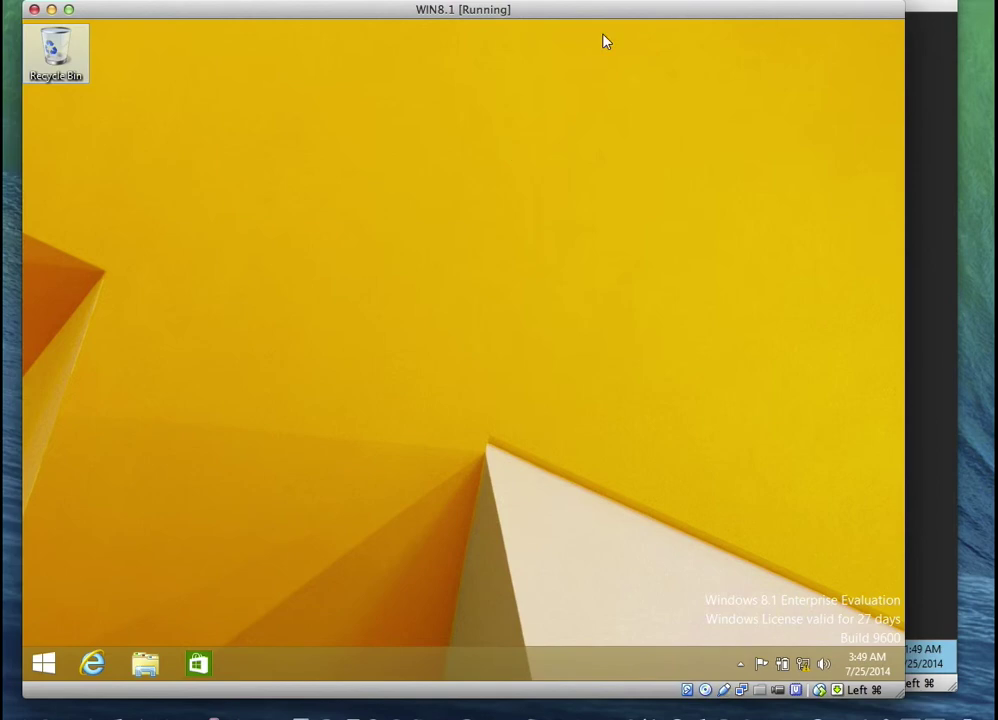
Bring the Main Server VM window to the front, showing Payment Reports in its Today folder
left_click(845, 31)
mouse_move(435, 20)
left_mouse_down()
mouse_move(434, 36)
mouse_move(436, 22)
left_mouse_up()
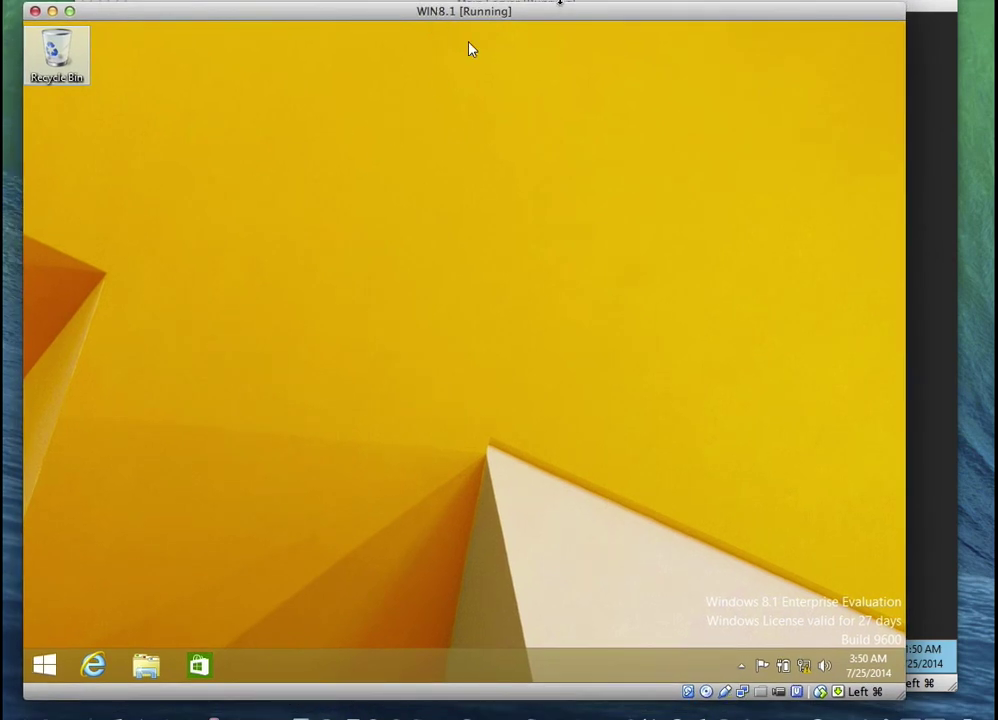
left_click(566, 4)
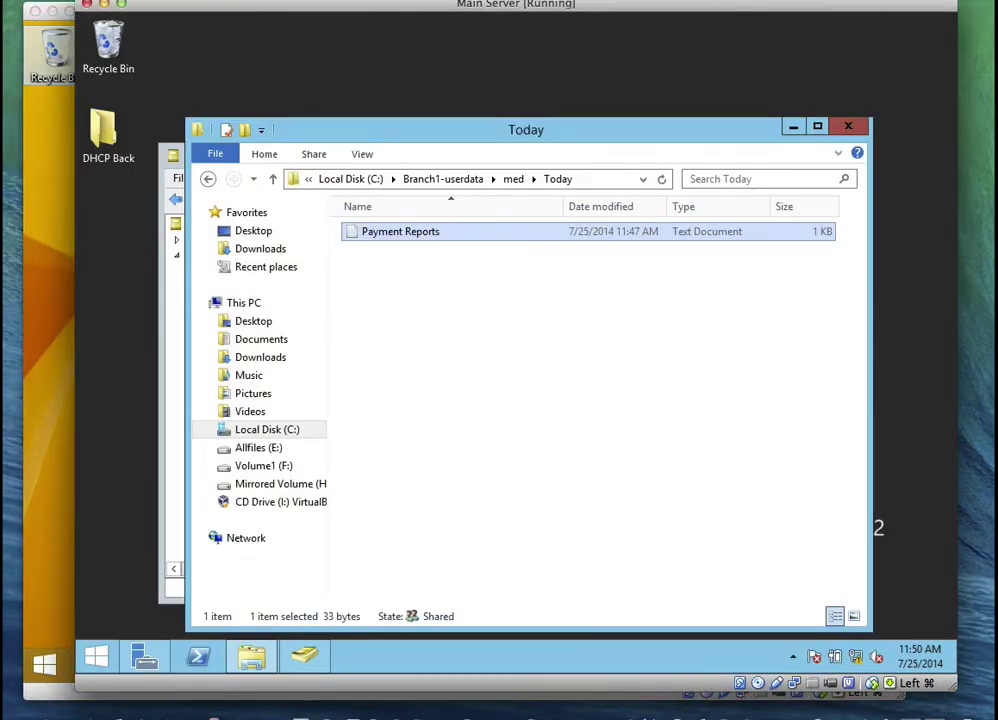
left_click(880, 1)
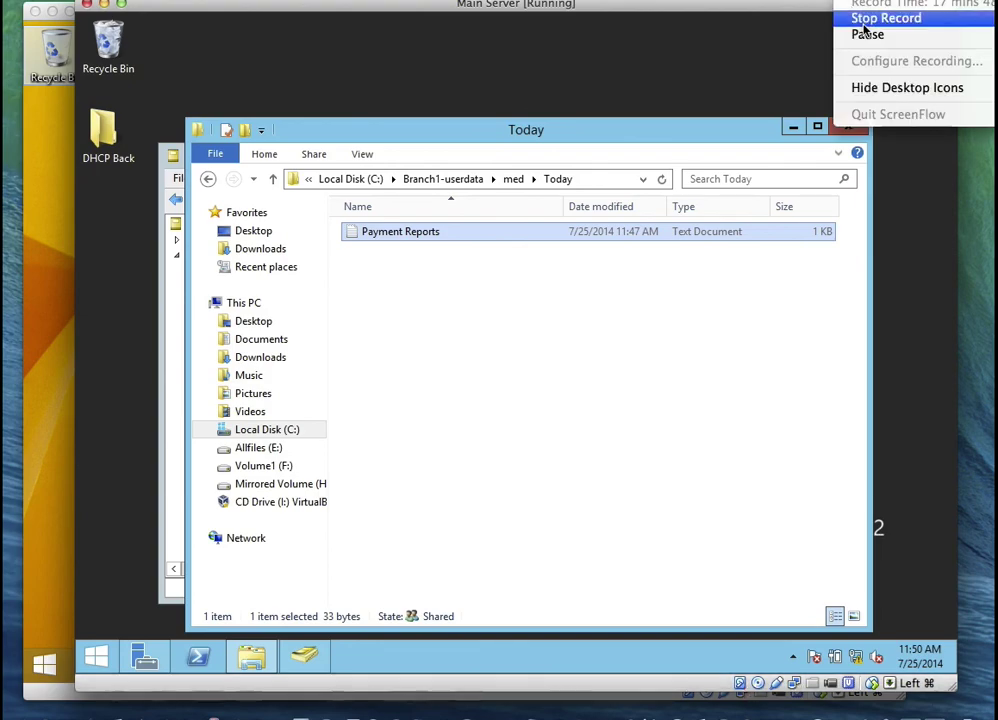